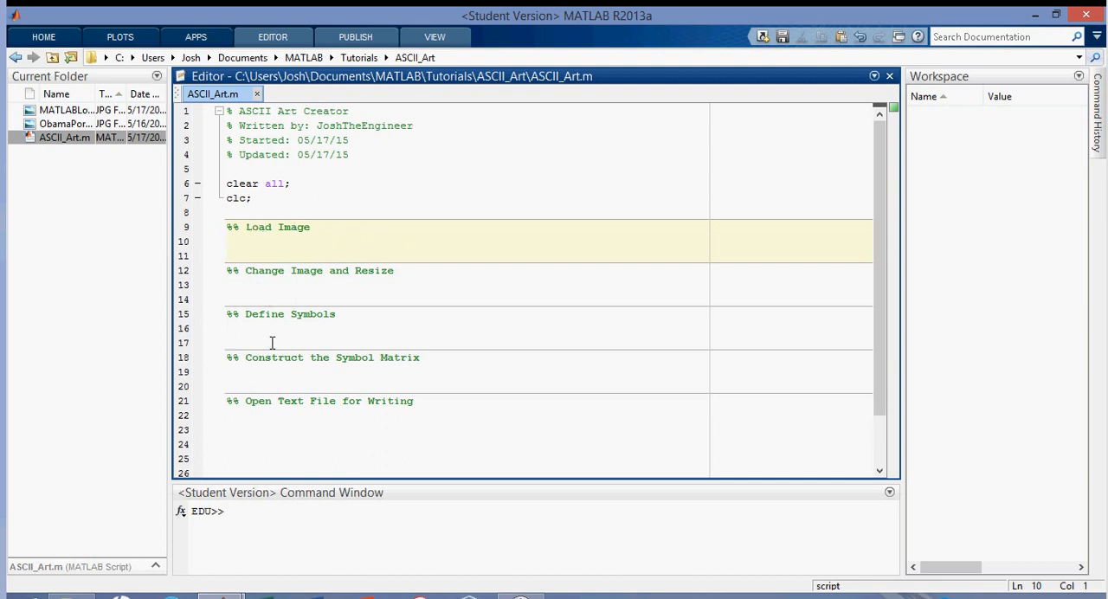
- Insert a blank line under the %% Load Image heading to start a new comment line
click(279, 414)
click(352, 244)
key(Return)
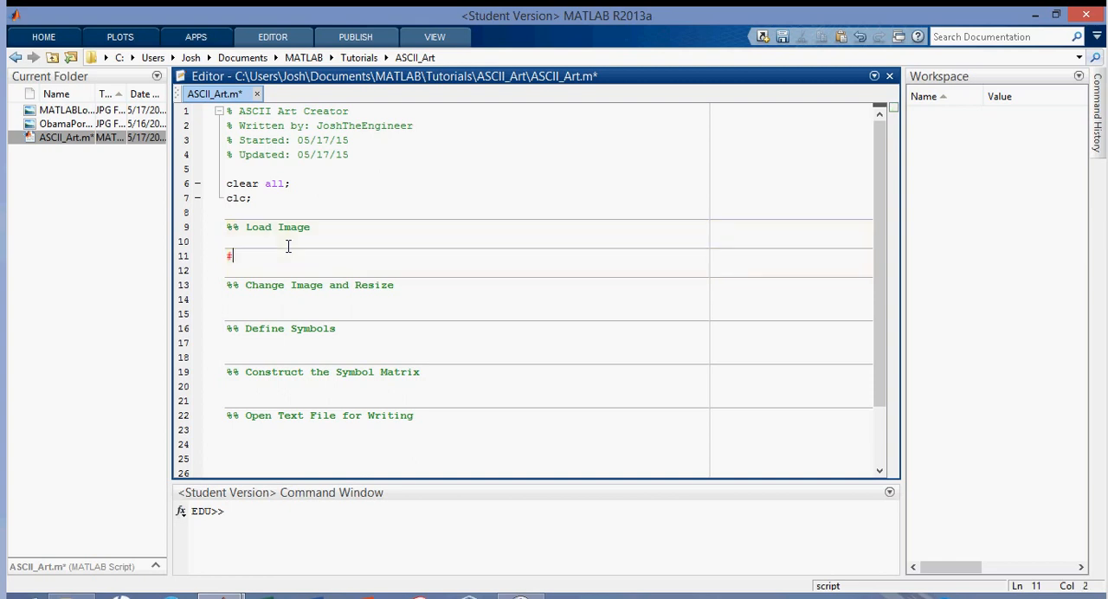
text(%Se)
- Write the '% Select the file' comment and a two-line uigetfile call for ASCII_Art/*.jpg titled 'Select the Image'
key(BackSpace)
key(BackSpace)
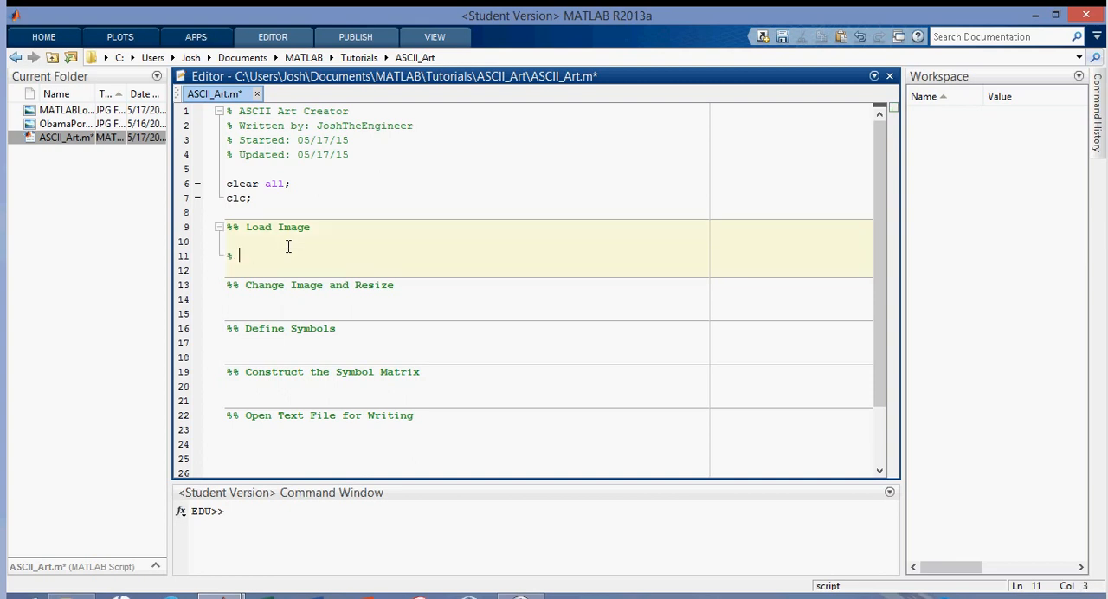
text(Sel)
key(BackSpace)
key(BackSpace)
text(elect the fi)
text(le)
key(Return)
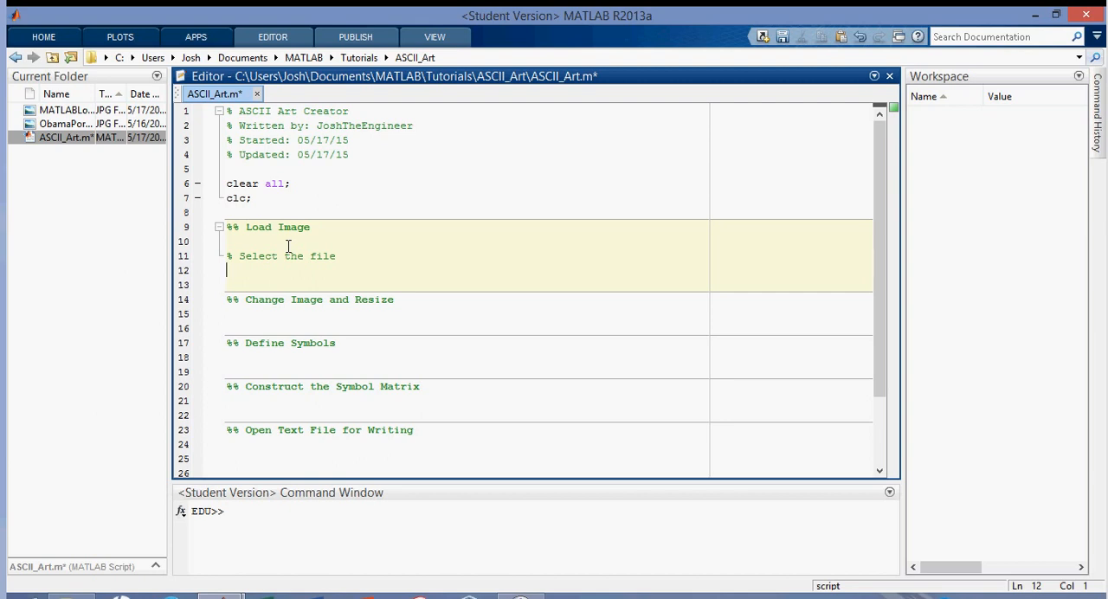
text([fil)
text(m,flpth])
text( = uigetfile)
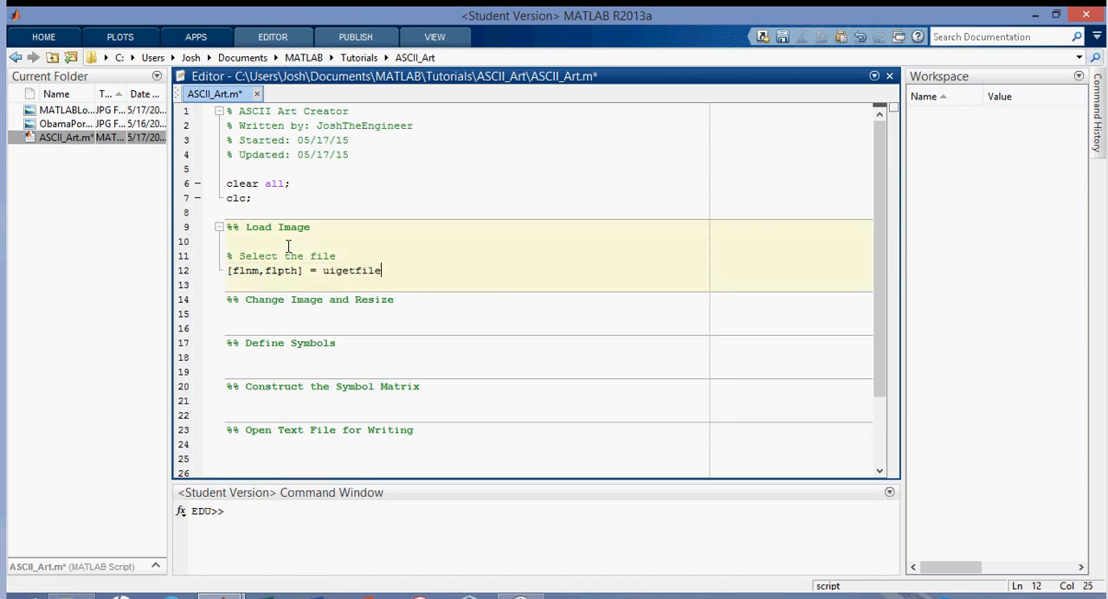
text(('C)
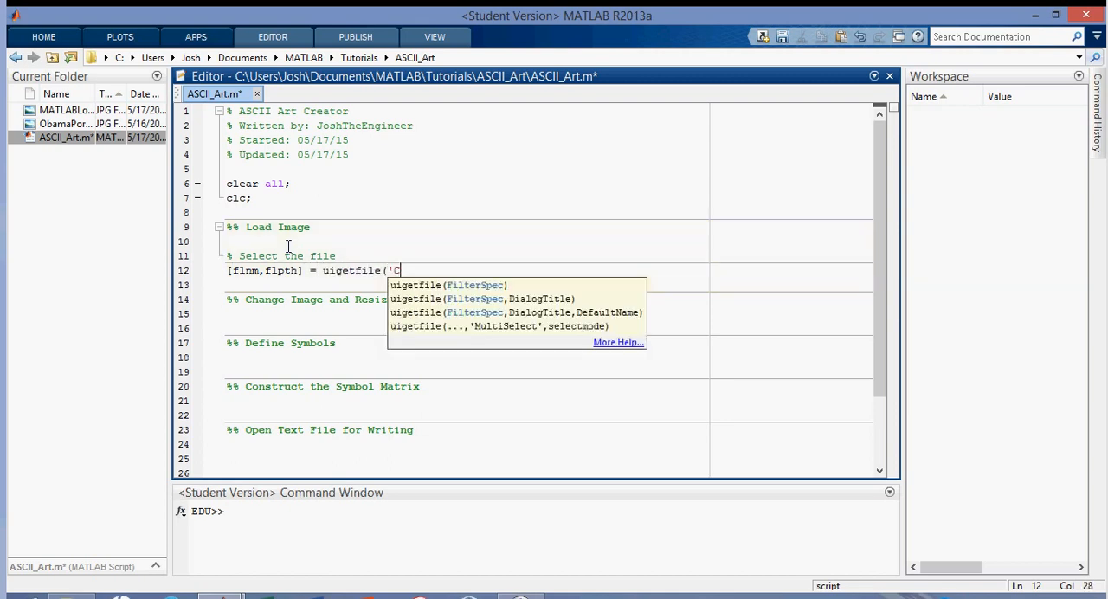
text(:/Users)
text(/Josh/Doc)
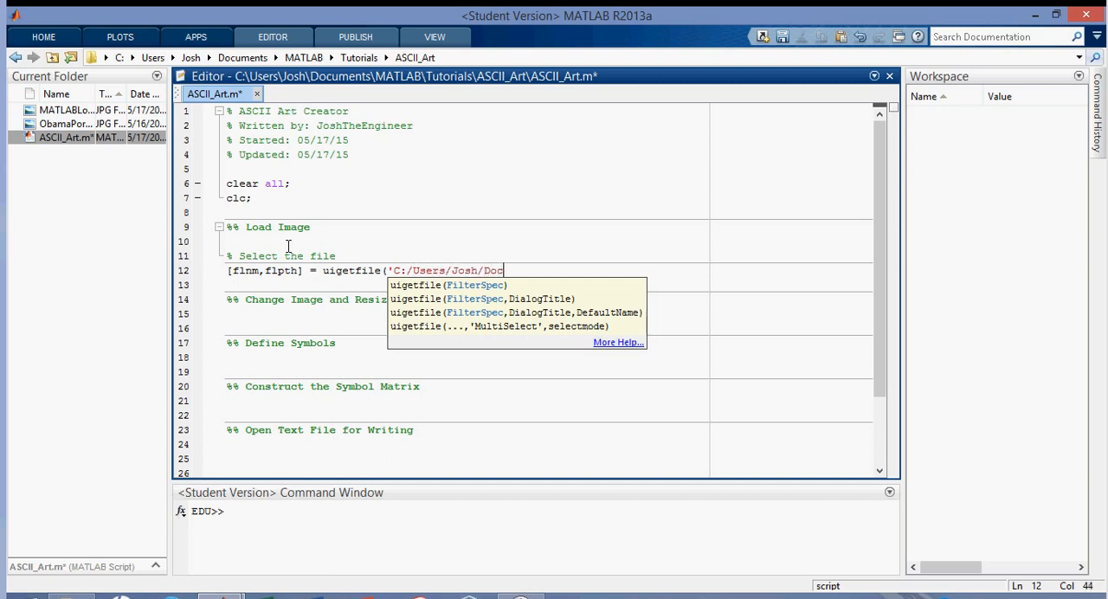
text(uments/)
text(MATLAB)
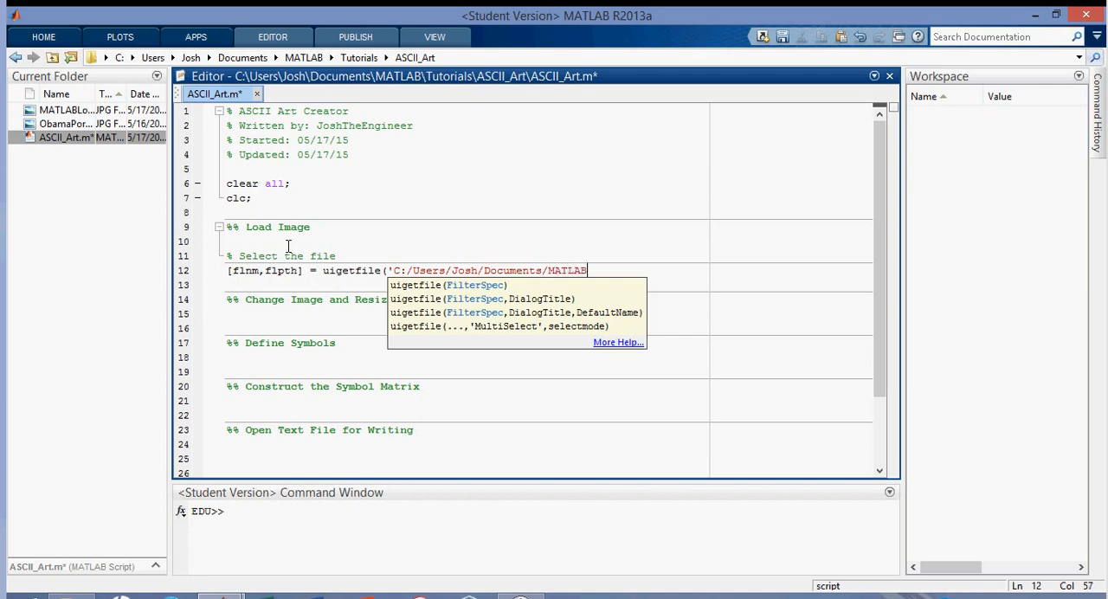
text(/Tutorials)
text(/ASCII)
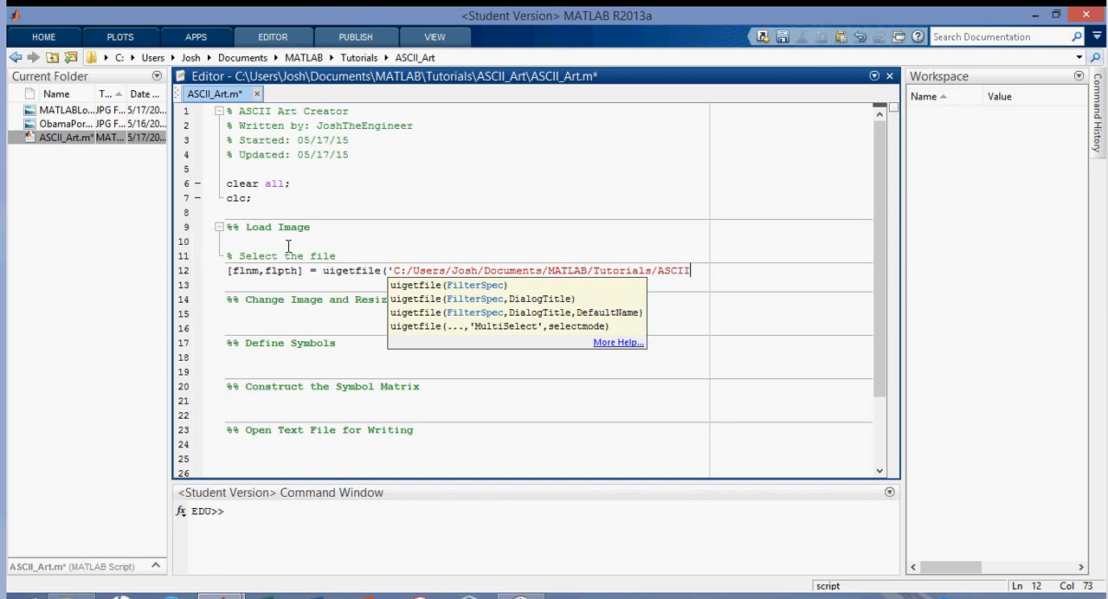
text(_Art/)
text(*)
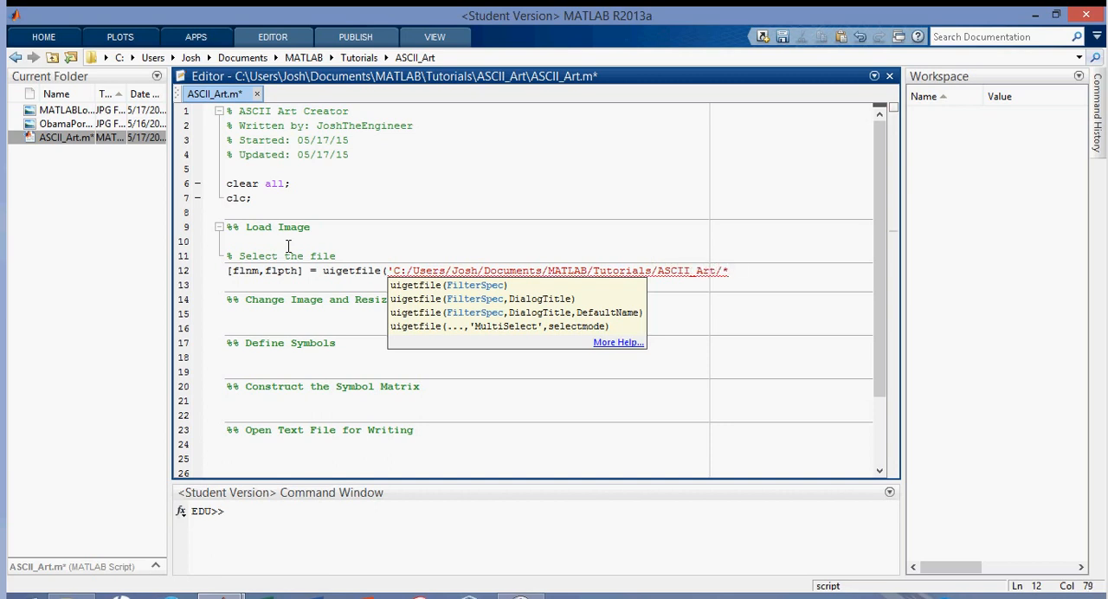
text(.jpg)
text('...)
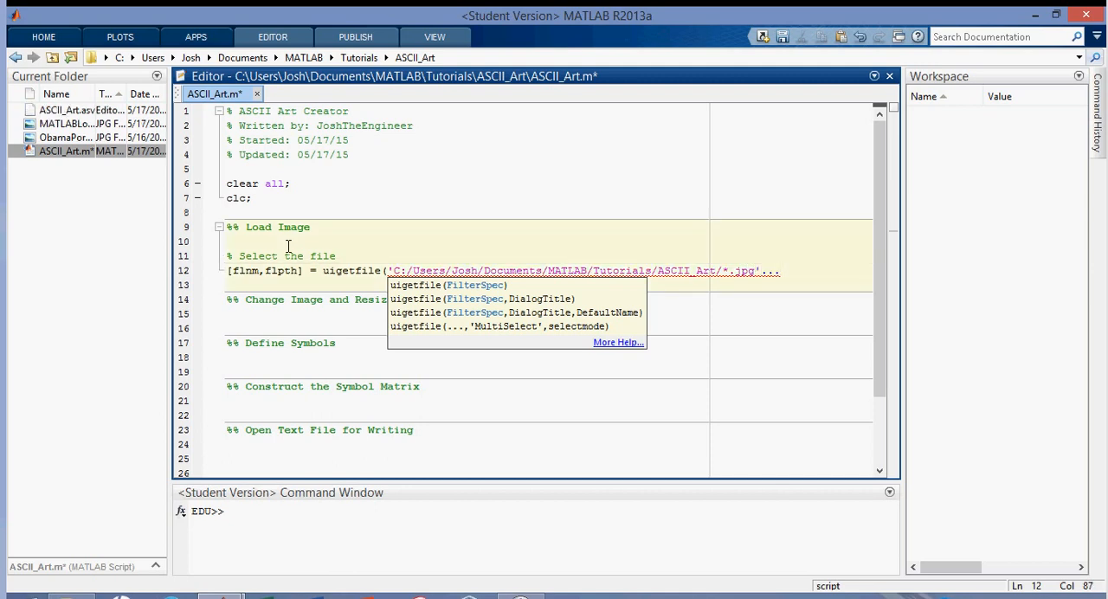
key(Return)
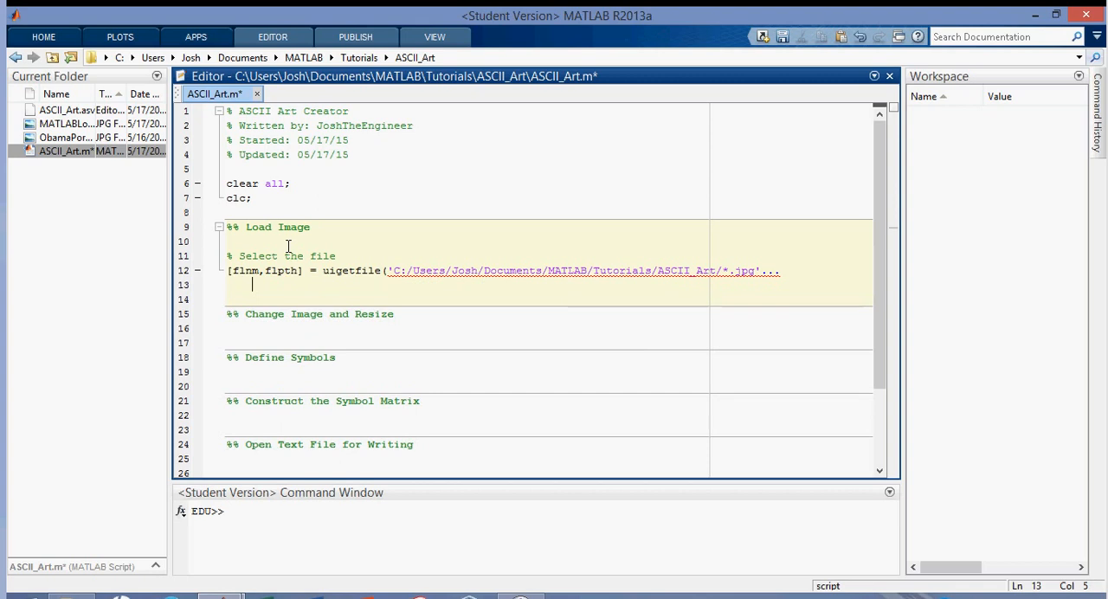
text(')
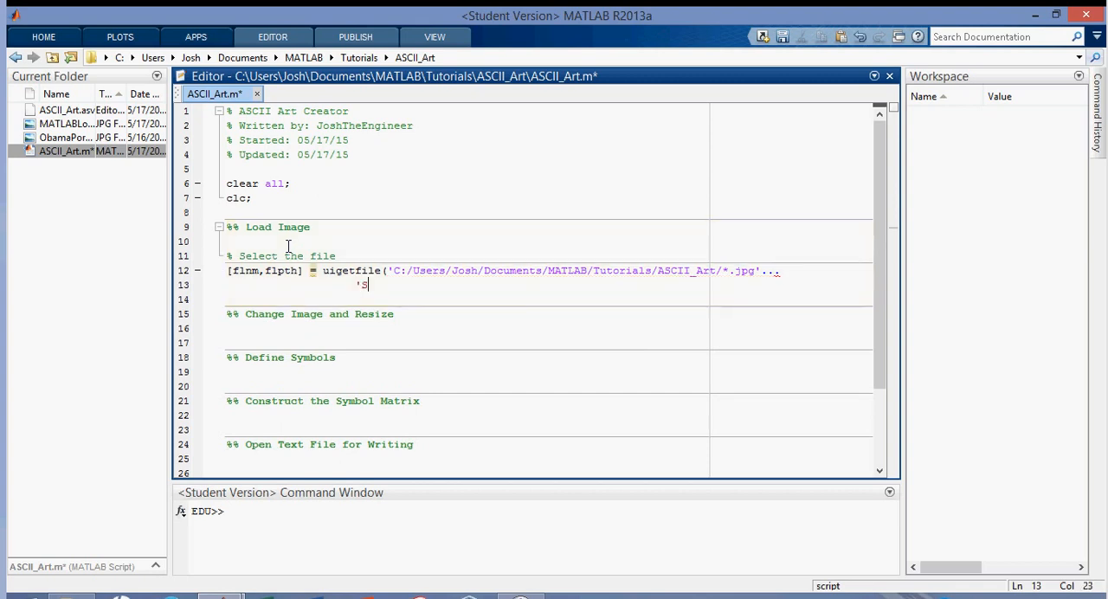
text(Select the )
text(Image');)
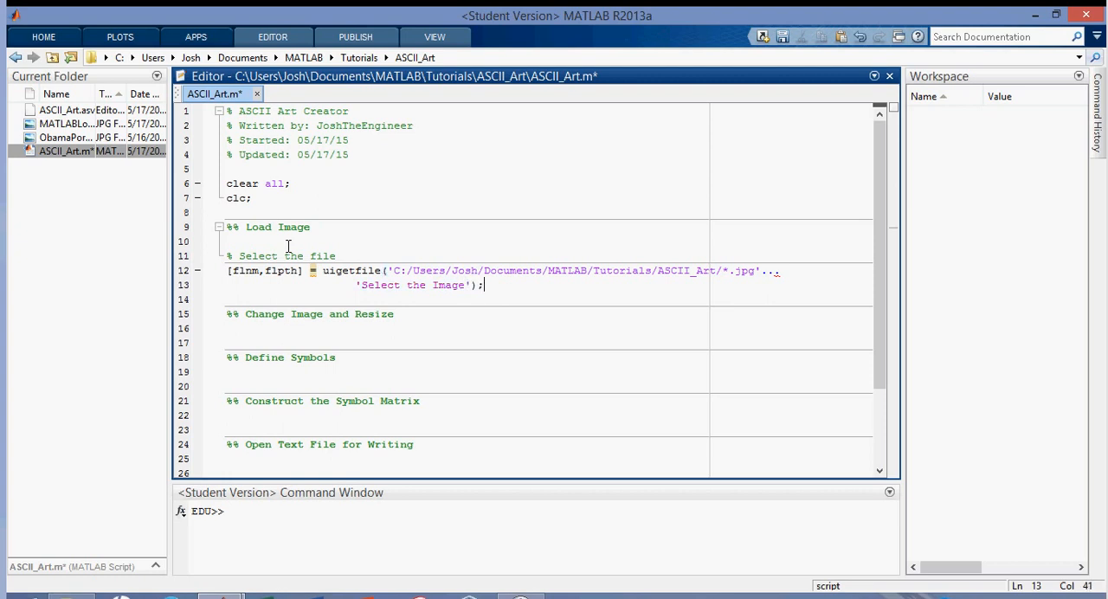
- Add the '% Read in the image' comment and img = imread([flpth,flnm]);, fixing the uigetfile comma
key(Return)
key(Return)
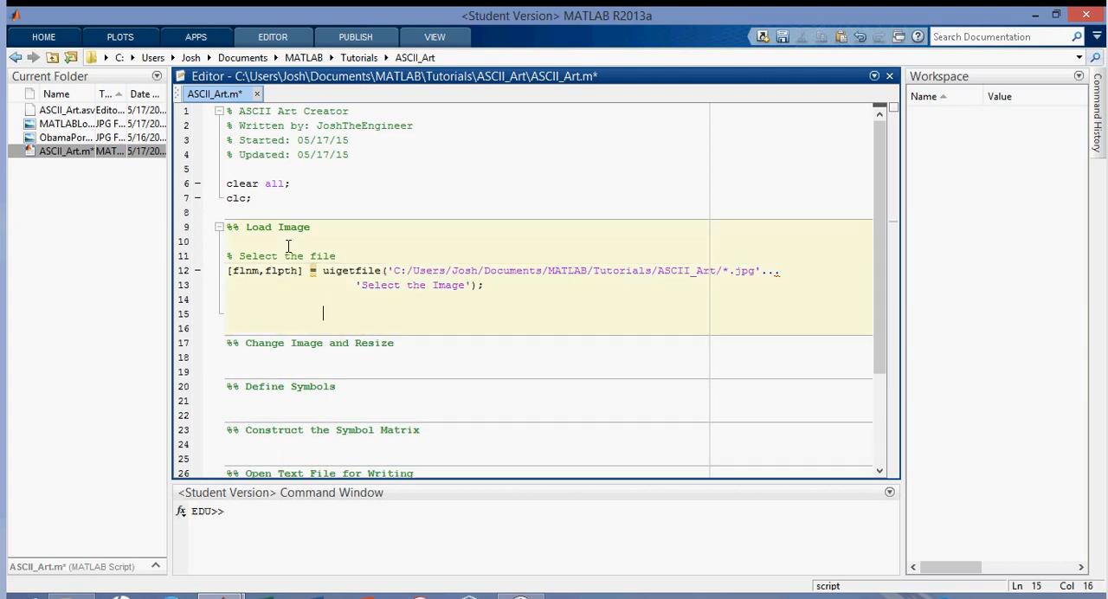
key(BackSpace)
key(BackSpace)
key(BackSpace)
key(BackSpace)
key(BackSpace)
key(BackSpace)
key(BackSpace)
key(BackSpace)
text(% )
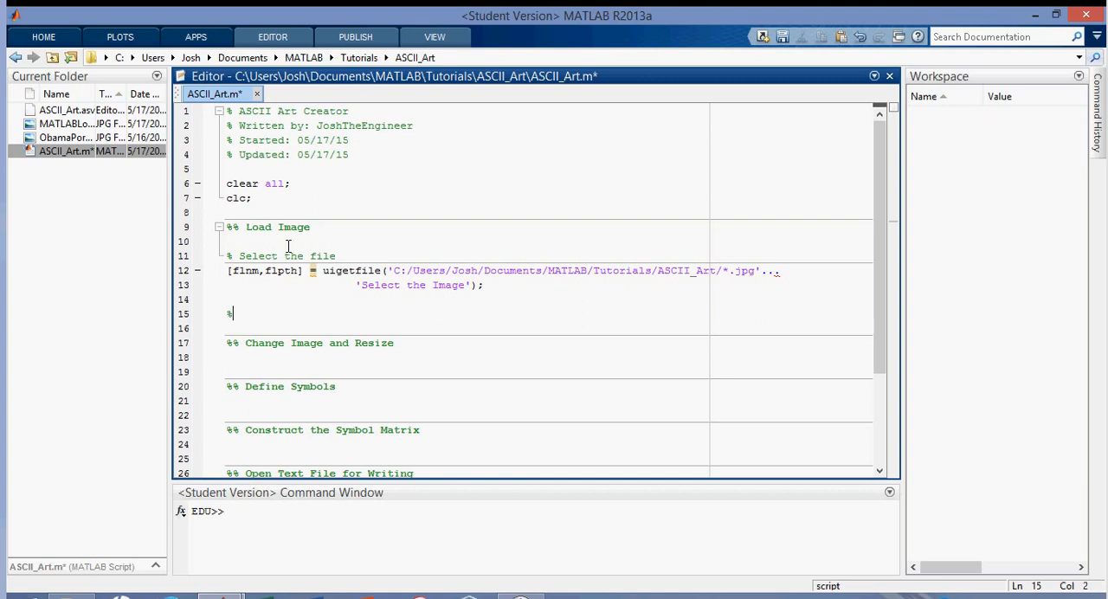
text(Read in the)
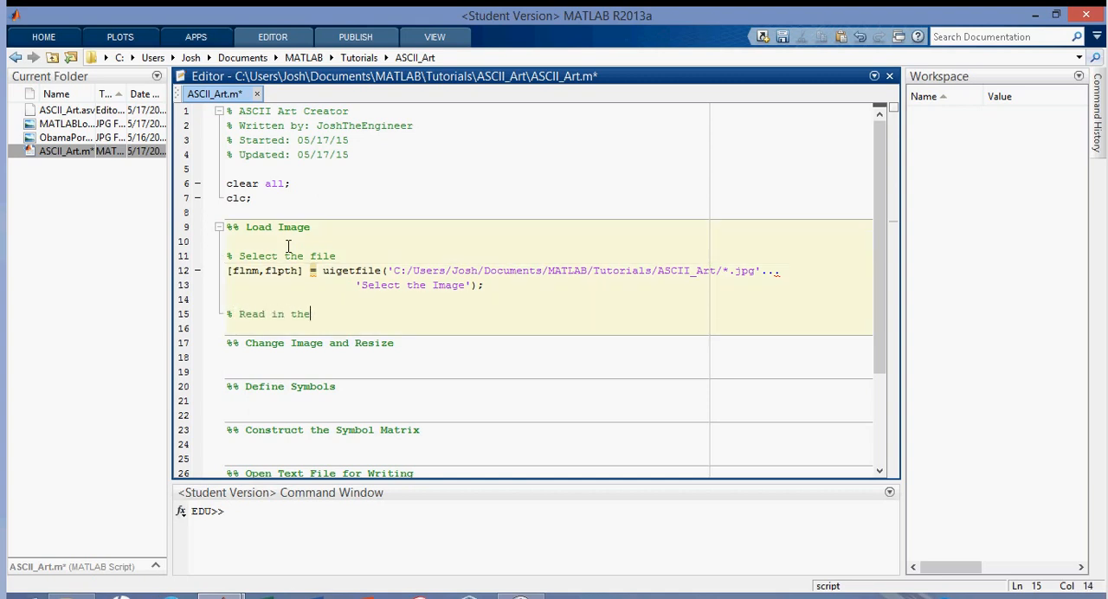
text( image)
key(Return)
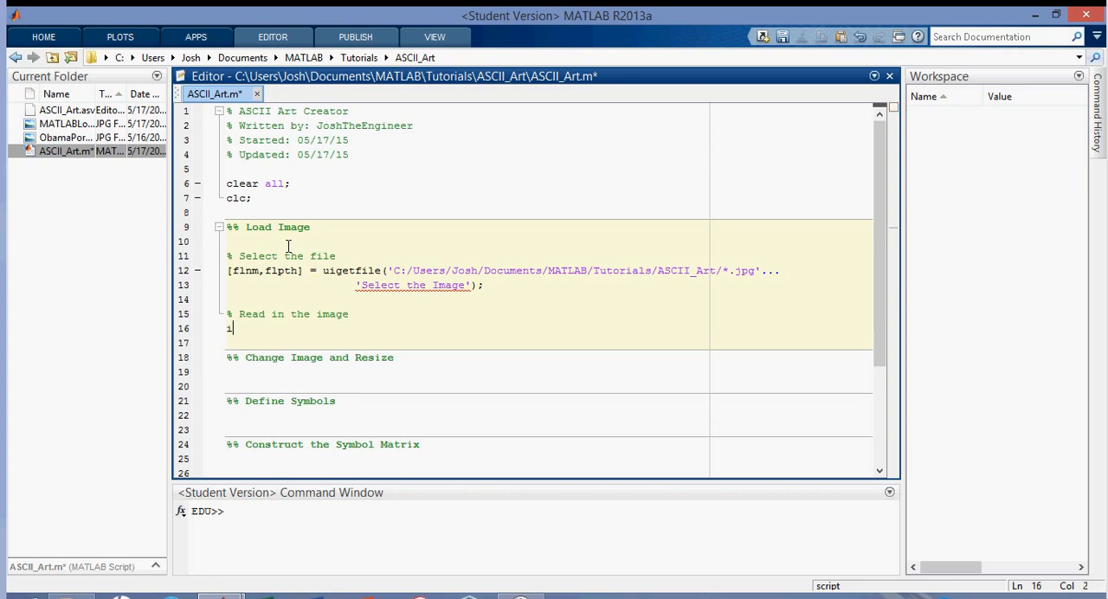
text(img)
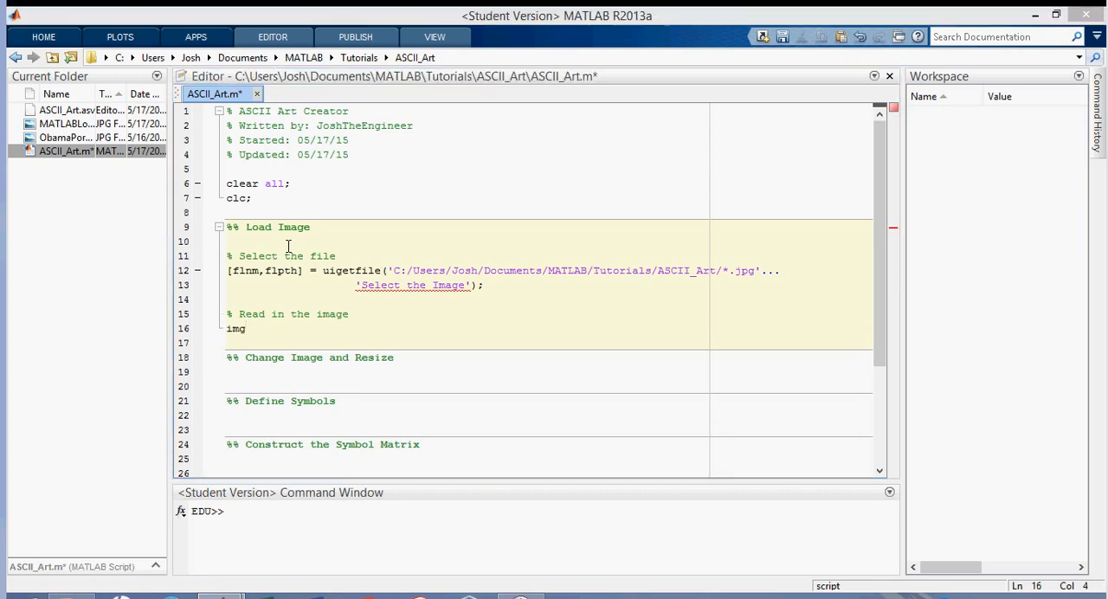
click(325, 329)
text(=)
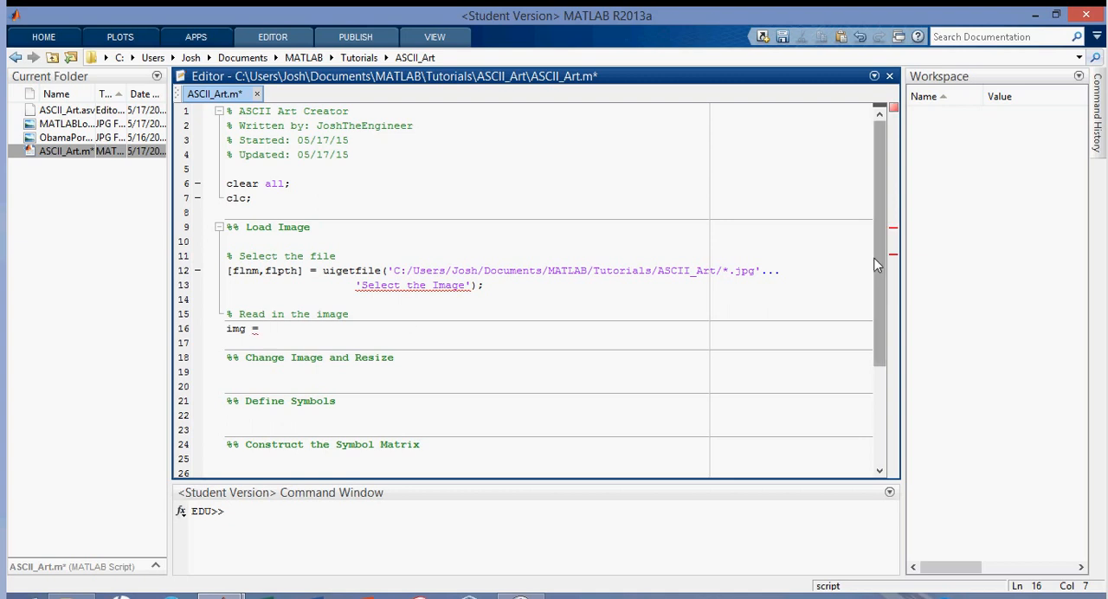
click(763, 271)
text(,)
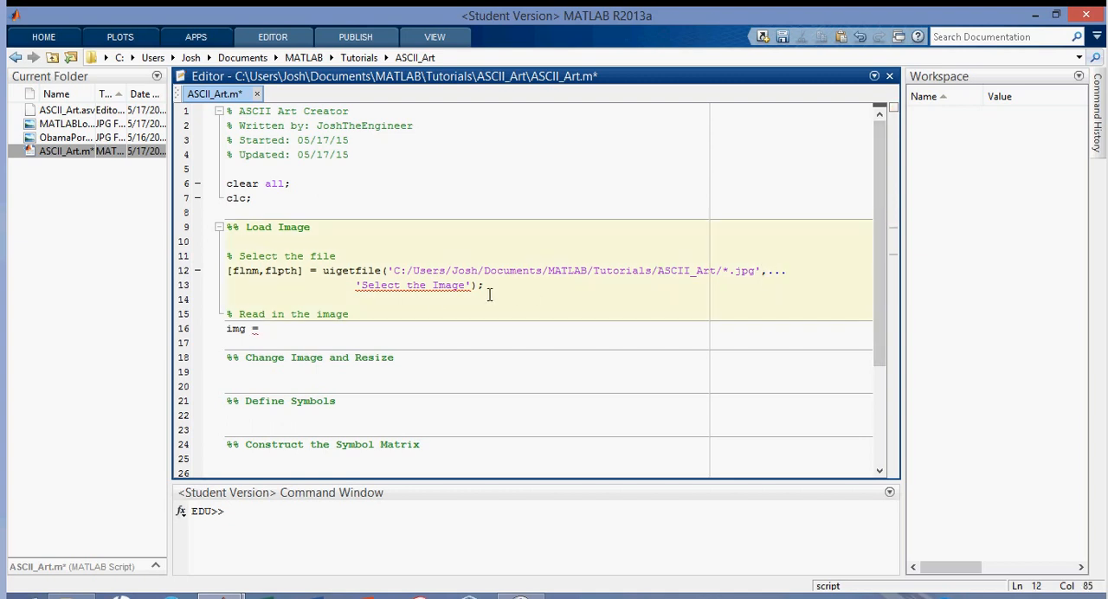
click(413, 333)
text(i)
text(mread()
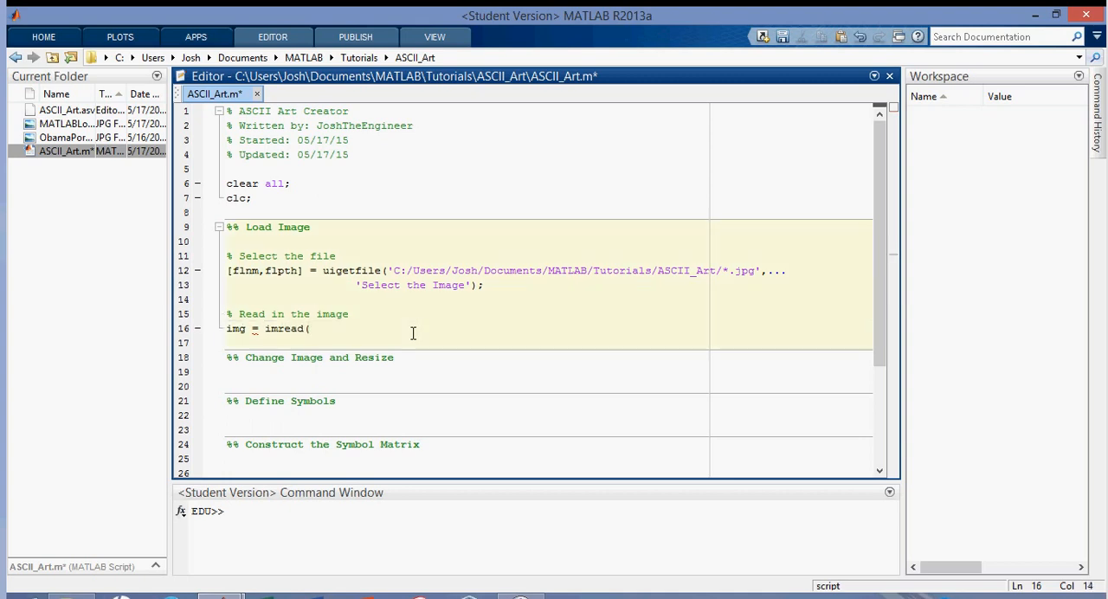
text([fl)
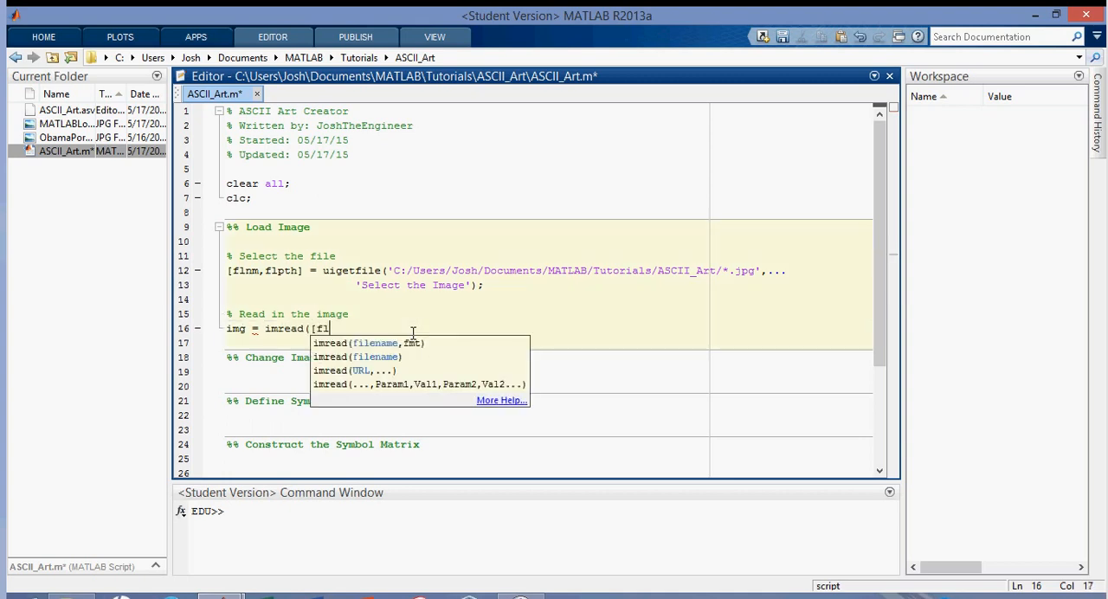
text(pth)
text(,flnm])
text();)
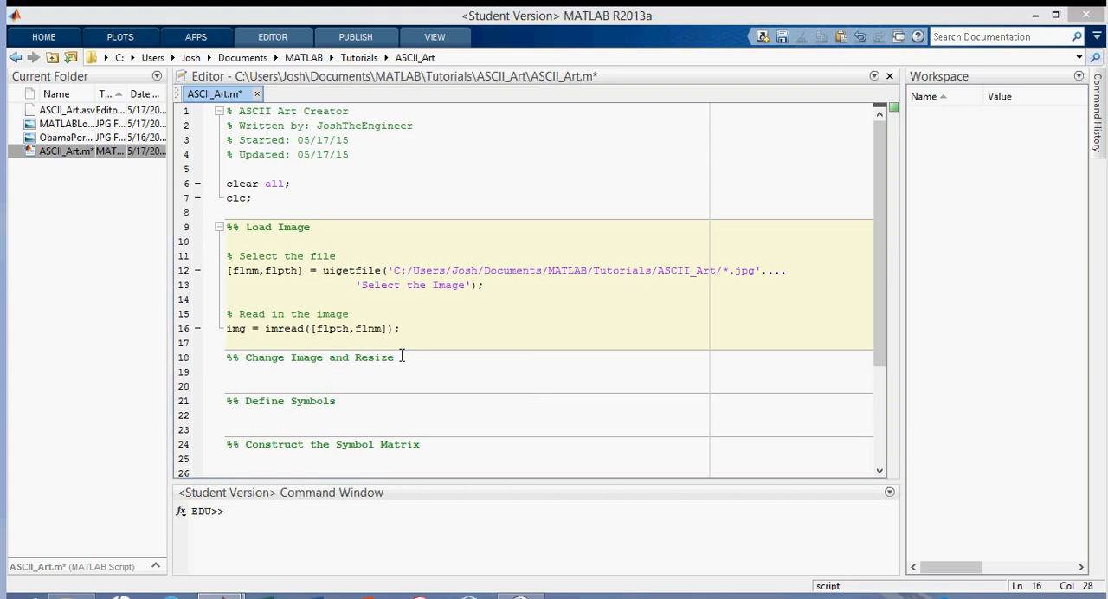
- Write imgGray = rgb2gray(img); under %% Change Image and Resize
click(415, 372)
scroll(436, 361, down, 1)
key(Return)
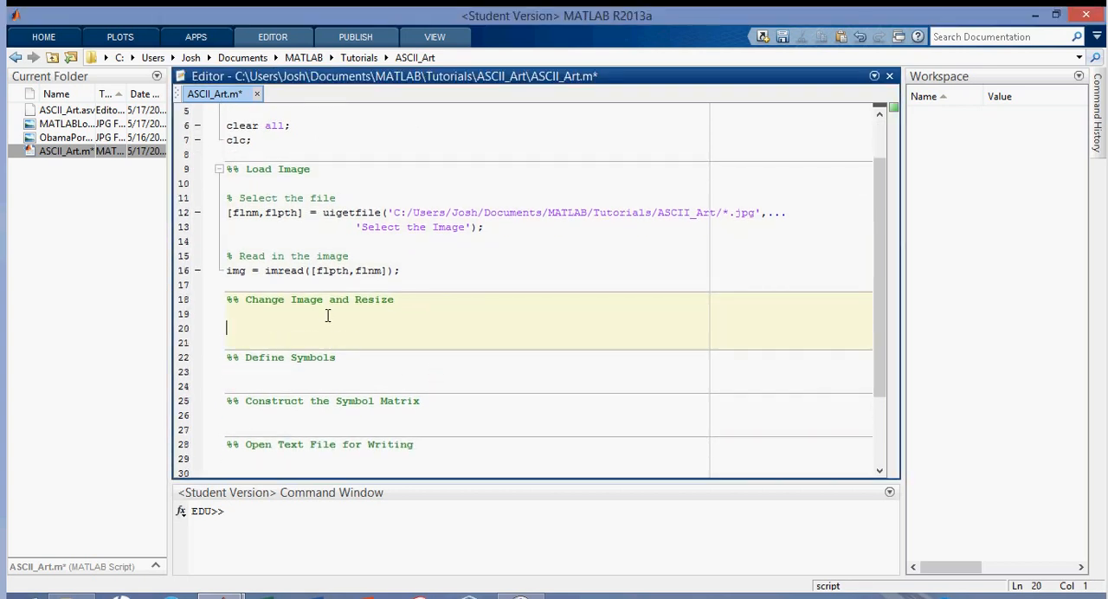
key(Return)
key(Up)
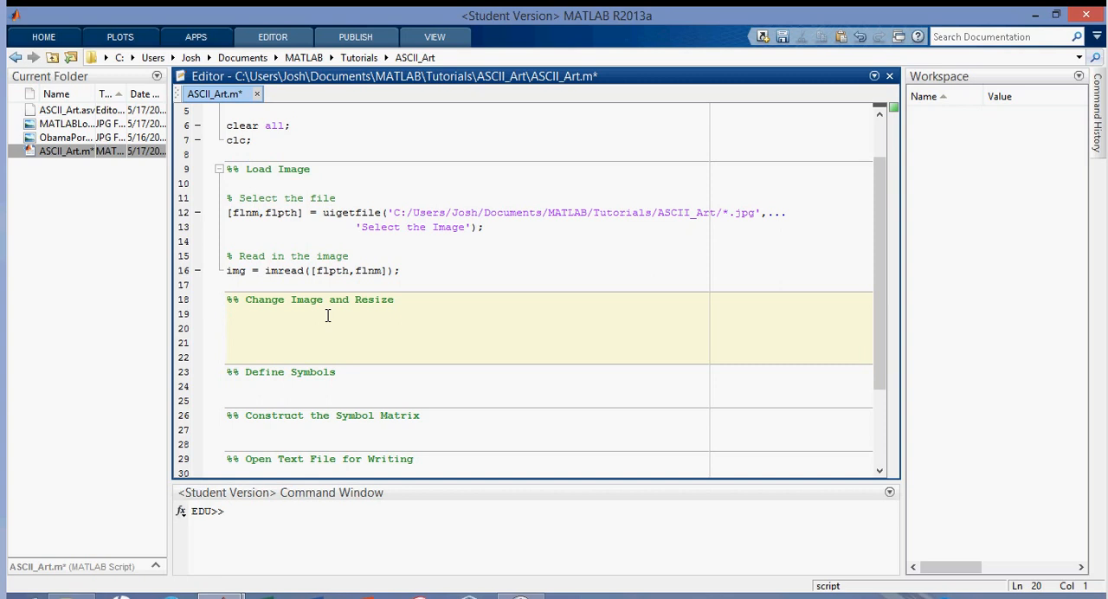
text(imgGray)
text( = rg)
text(b2gray)
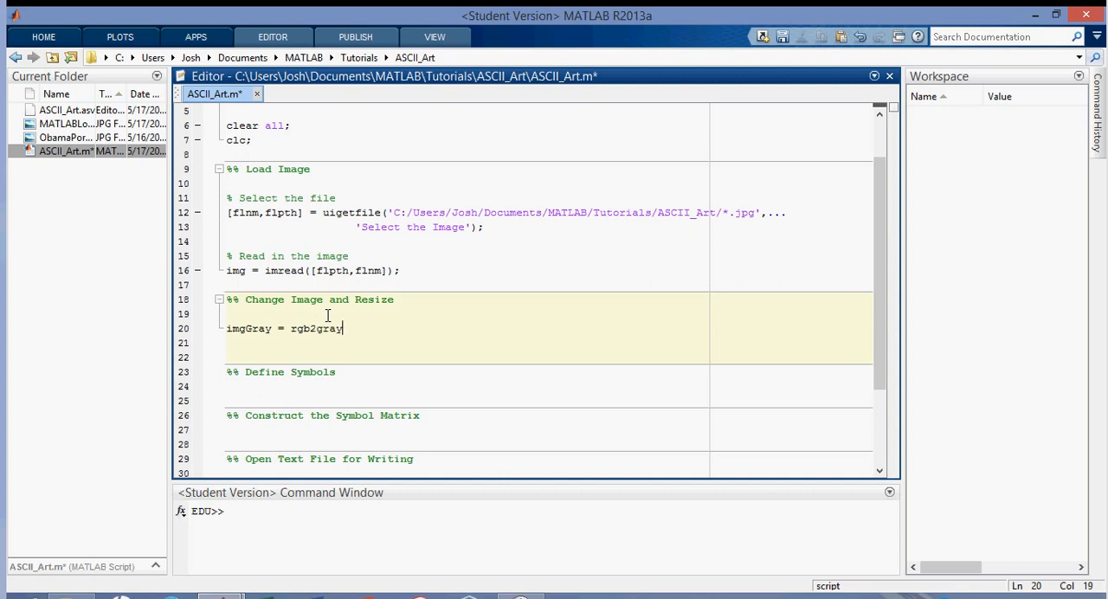
text((img);)
key(Return)
key(Return)
text(% )
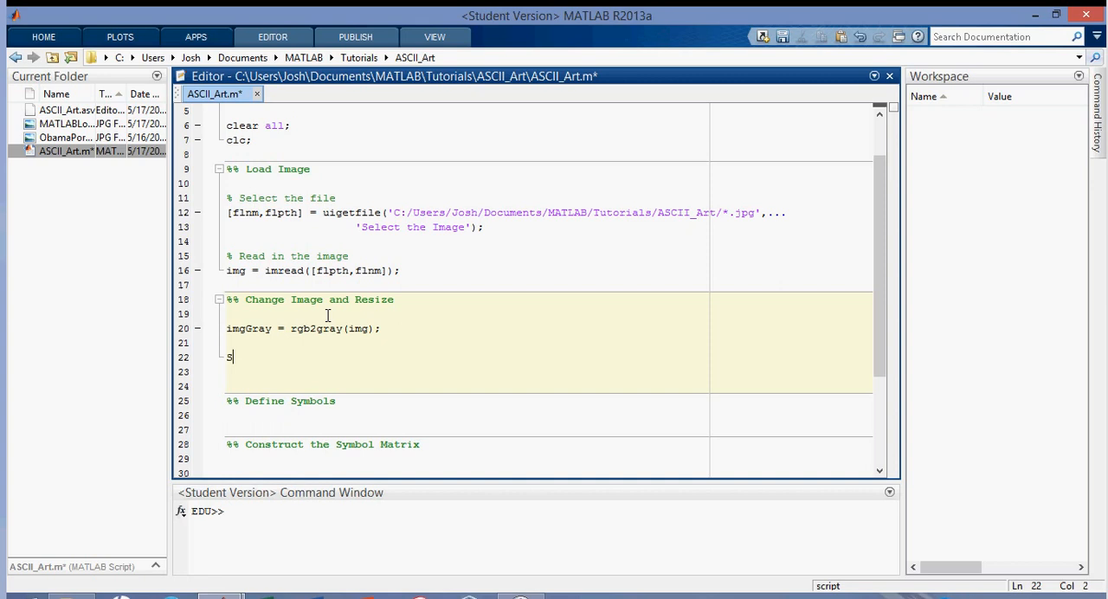
text(Size )
text(of the image)
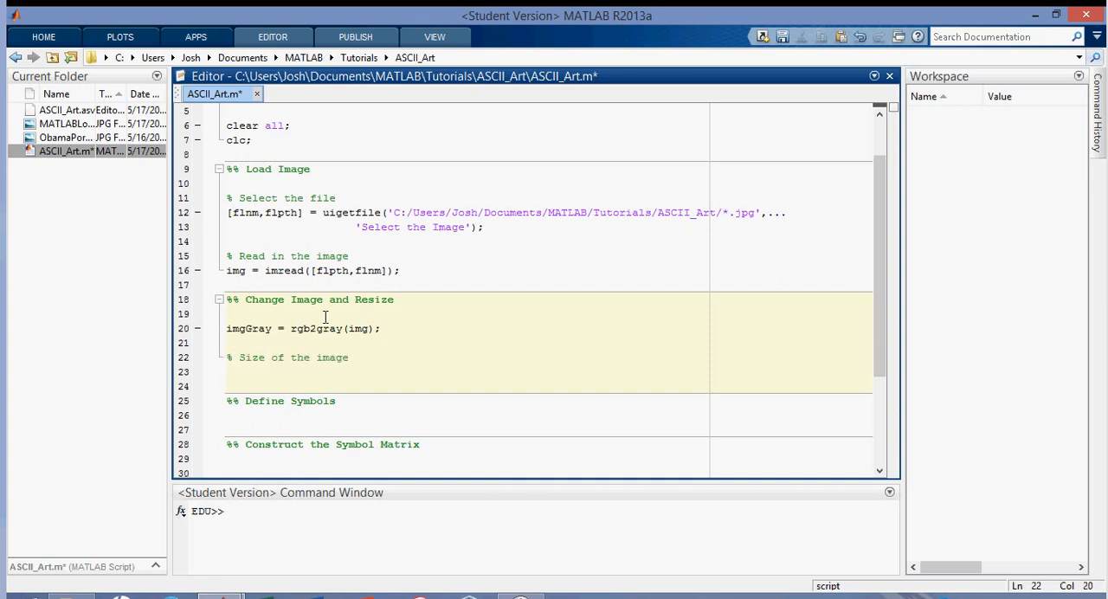
- Comment the grayscale conversion and add a commented [xPixels,yPixels] = size(imgGray); line
click(325, 317)
key(Return)
text(% c)
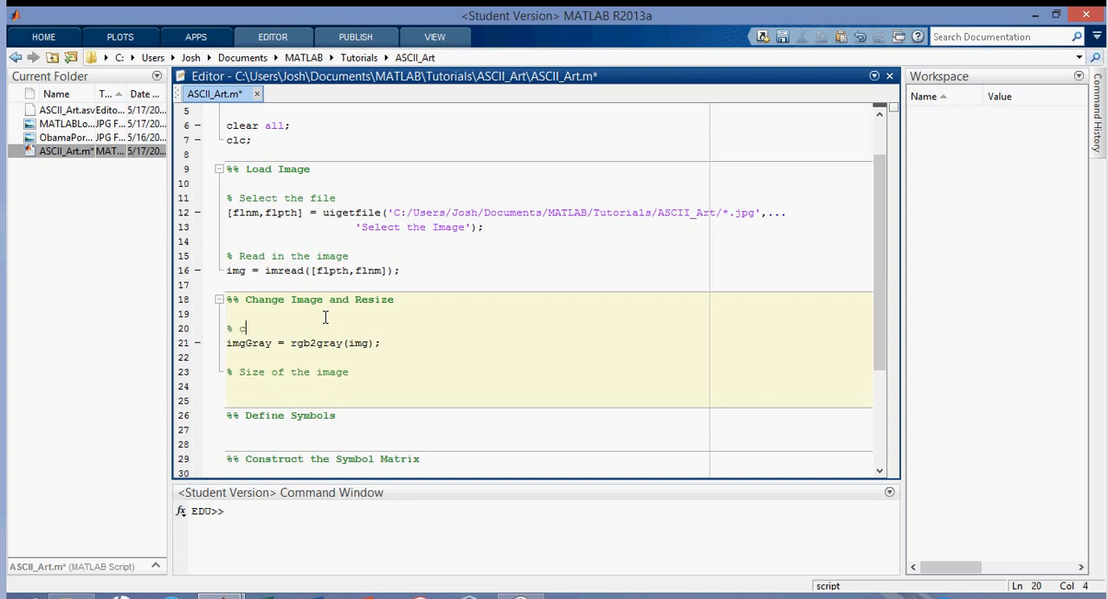
text(onver)
key(BackSpace)
key(BackSpace)
key(BackSpace)
key(BackSpace)
text(C)
key(BackSpace)
key(BackSpace)
text(Convert the)
text( image to gra)
text(yscale)
click(370, 387)
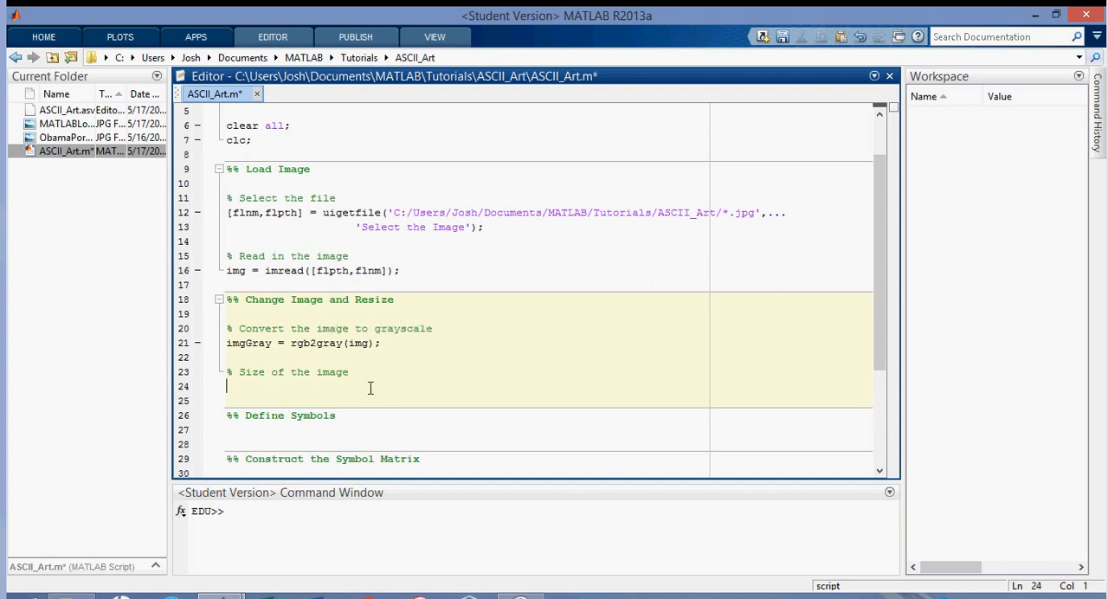
text([)
text(xPixels,)
text(yPixels] )
text(= size()
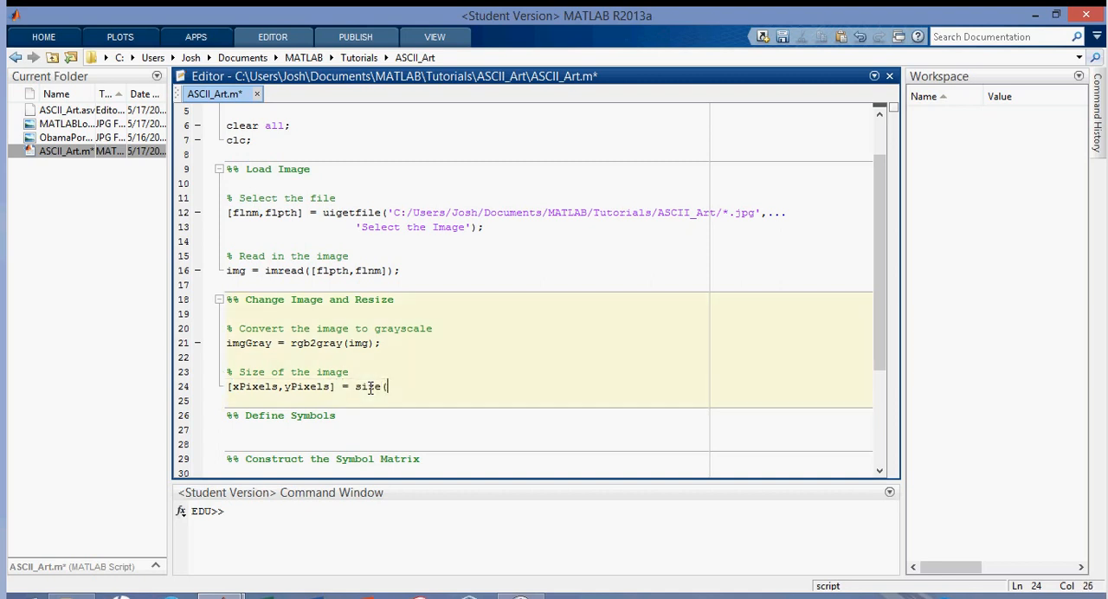
text(imgGray))
text(;)
key(Return)
key(Return)
text(%%)
- Add a plain '% Resize Parameters' comment below the size line and begin the xN line
key(BackSpace)
key(BackSpace)
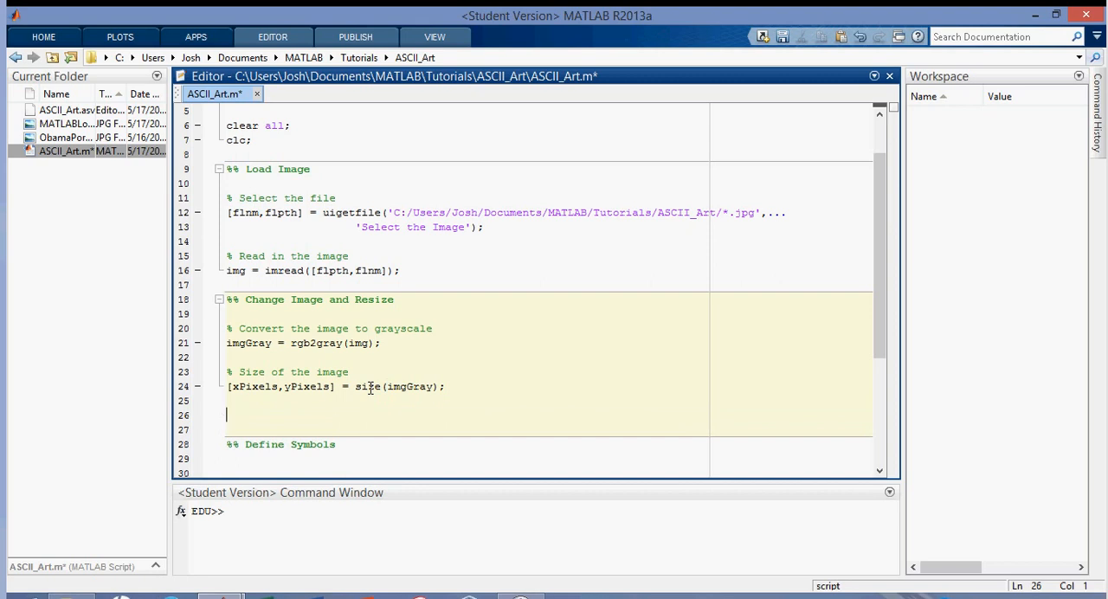
text(% Resize)
text( Parameters)
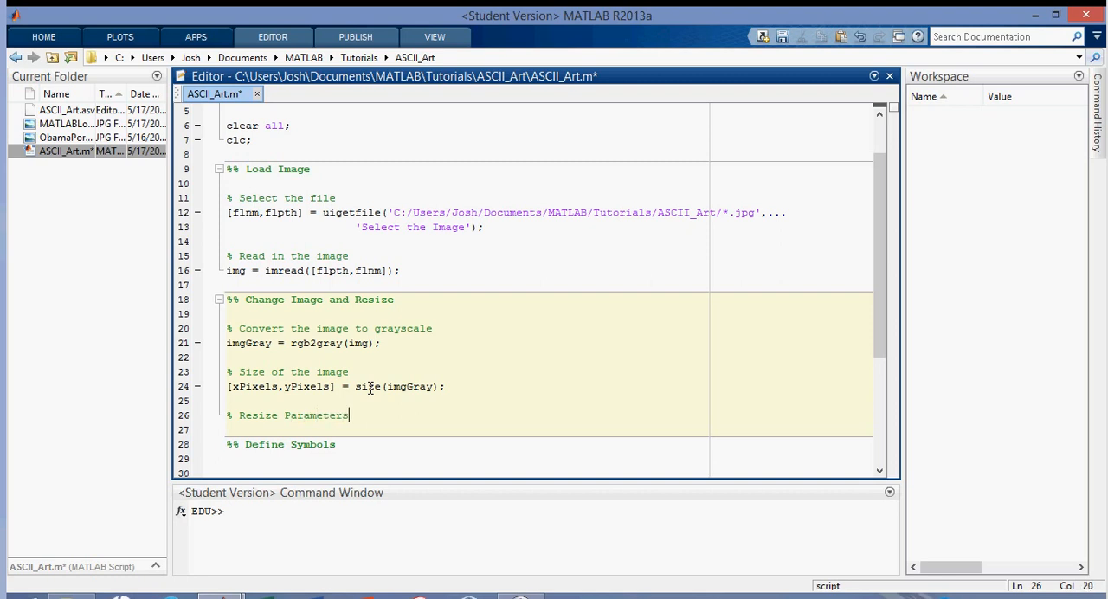
key(Return)
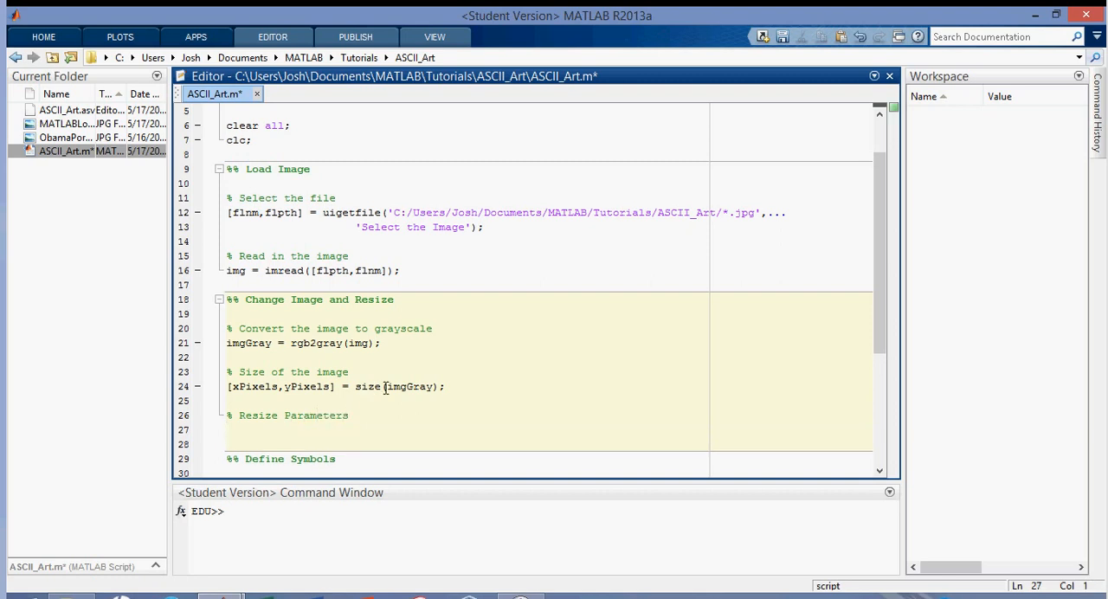
scroll(387, 389, down, 2)
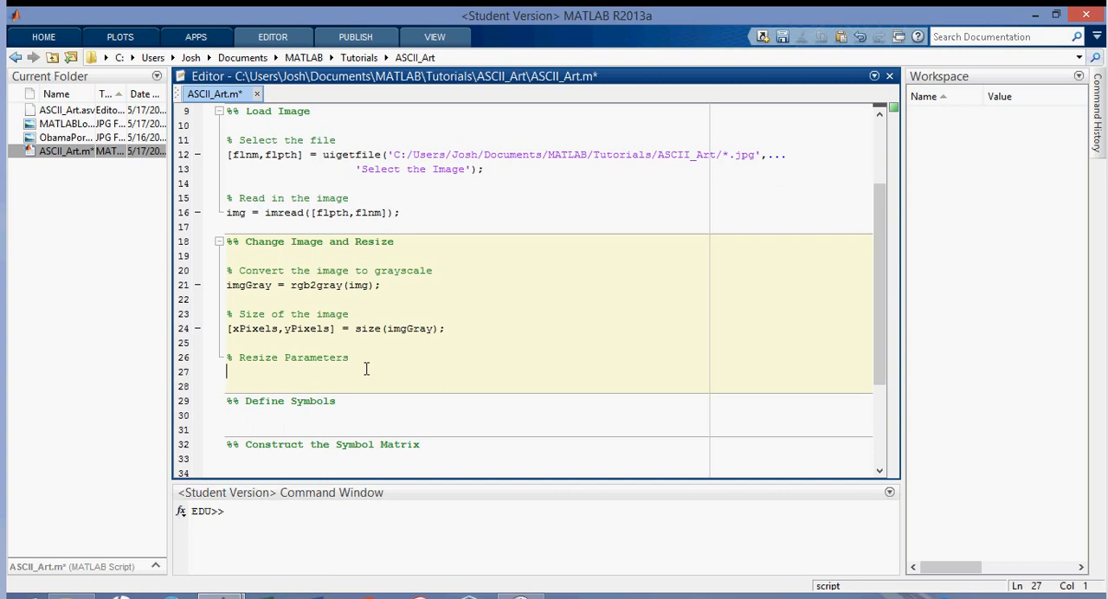
text(xM)
text(axPixels = )
text(60;)
- Set yMaxPixels = 200, resize imgGray into imgGrayResize at [xMaxPixels,yMaxPixels], and re-read its size
key(Return)
text(y)
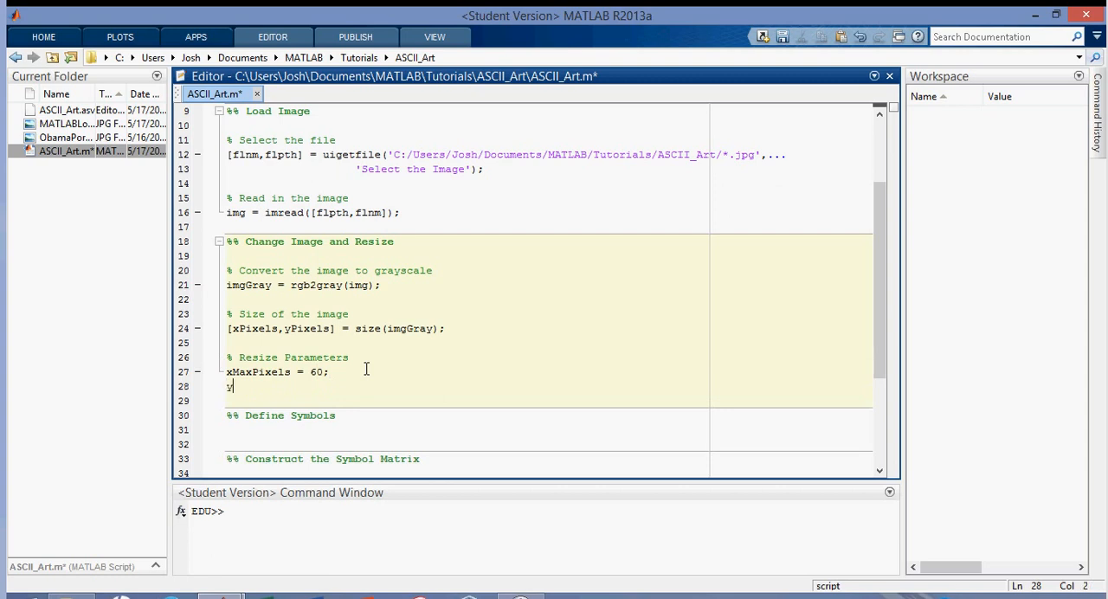
text(MaxPixels = )
text(200;)
key(Return)
key(Return)
text(% Resize )
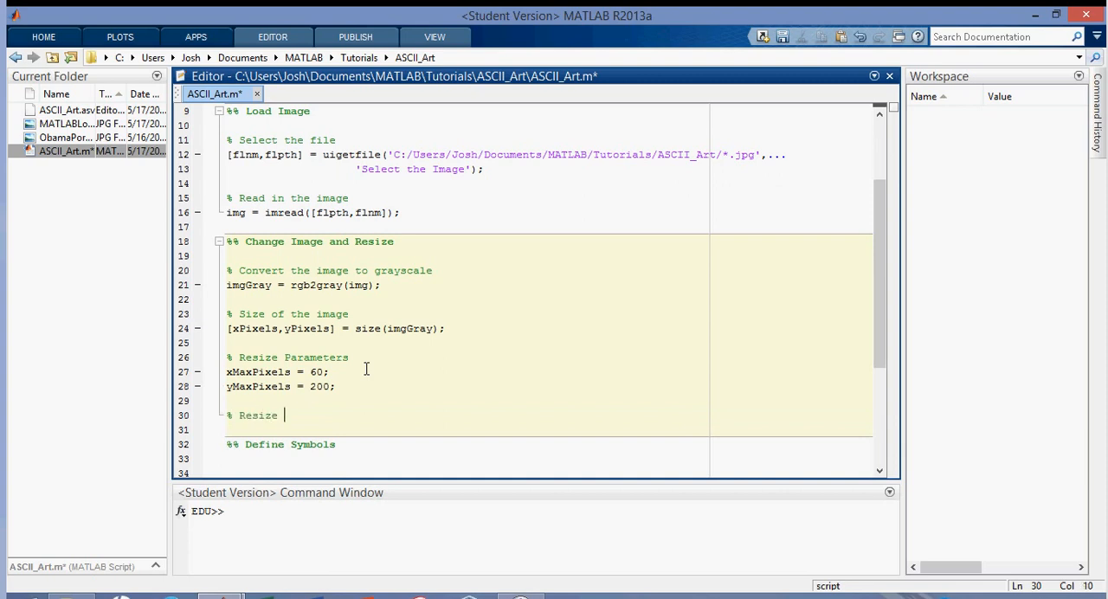
text(image)
key(Return)
text(img)
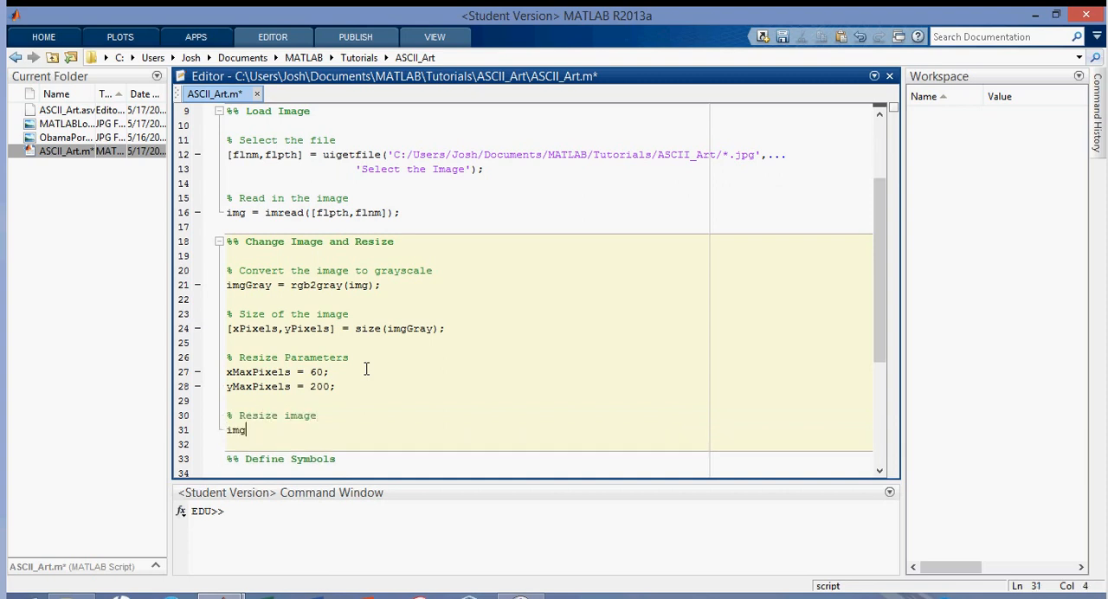
text(GrayResize =)
text(imresize()
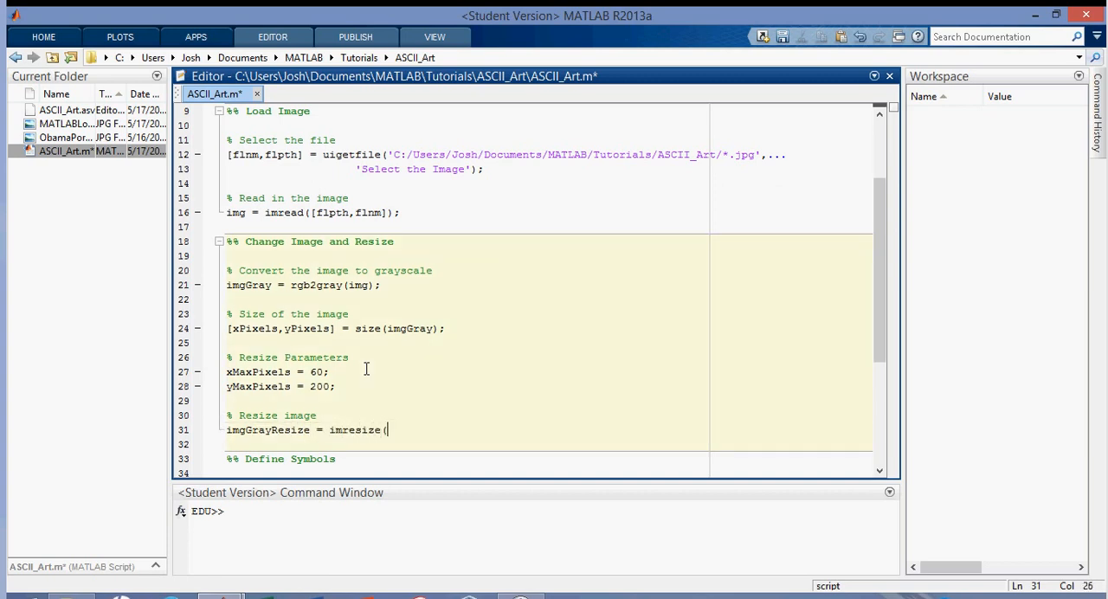
text(imgGray,)
text([x)
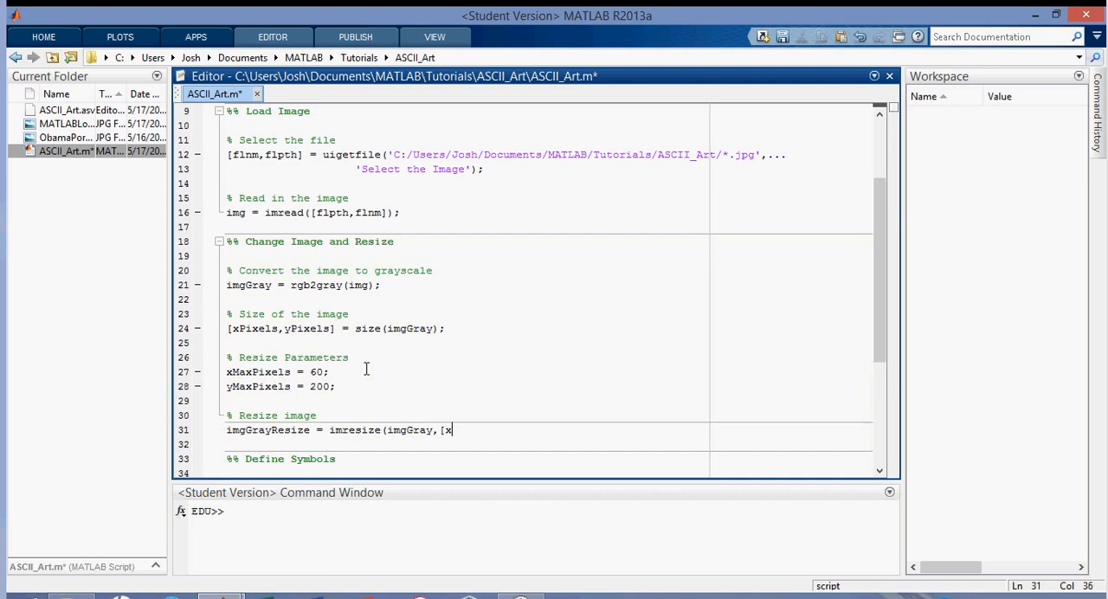
text(MaxPix)
text(els,)
text(yMaxPixels])
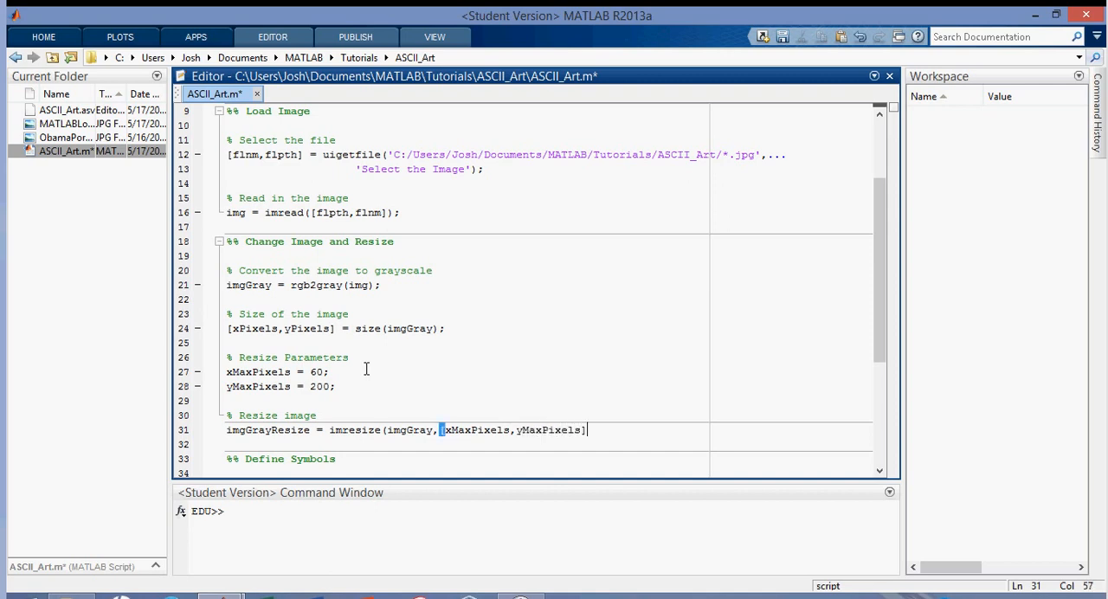
text();)
key(Return)
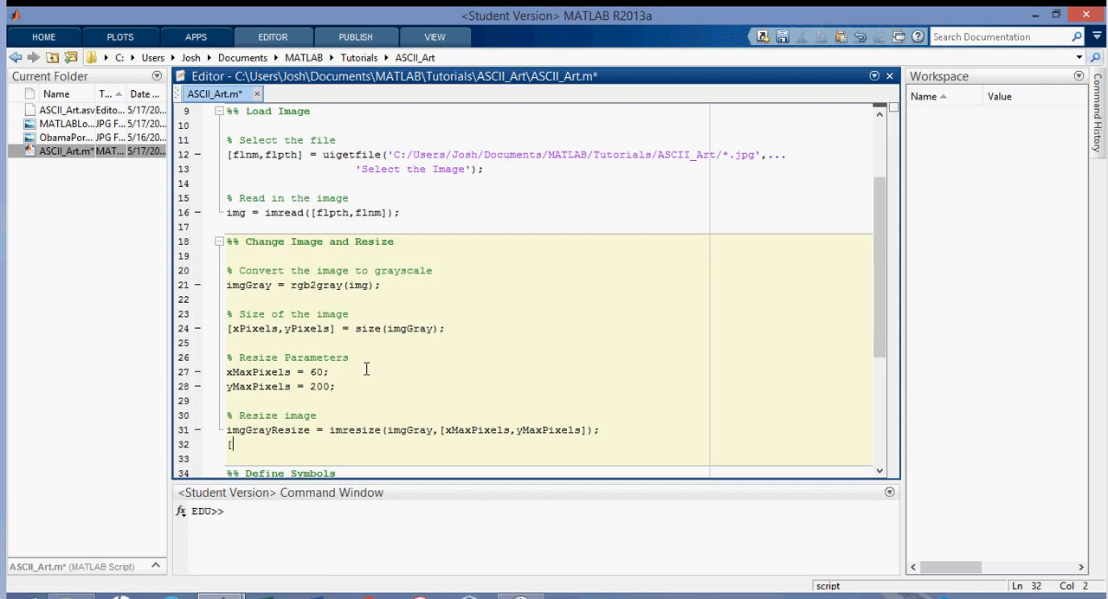
text(xPix)
text(els,yPixels)
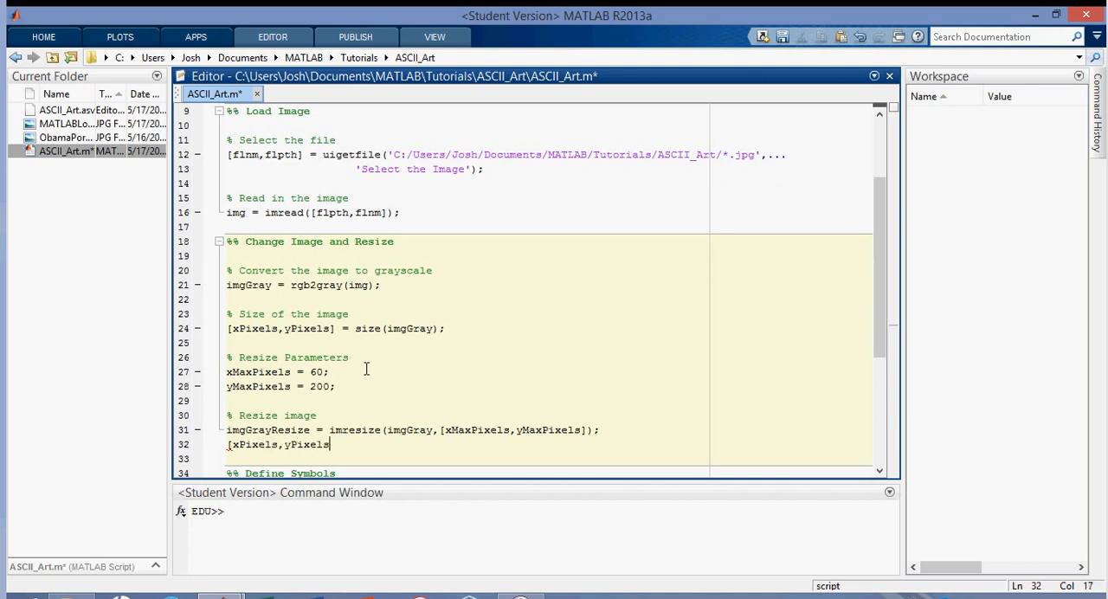
text(] = se)
text(ize()
text(imgGrayRes)
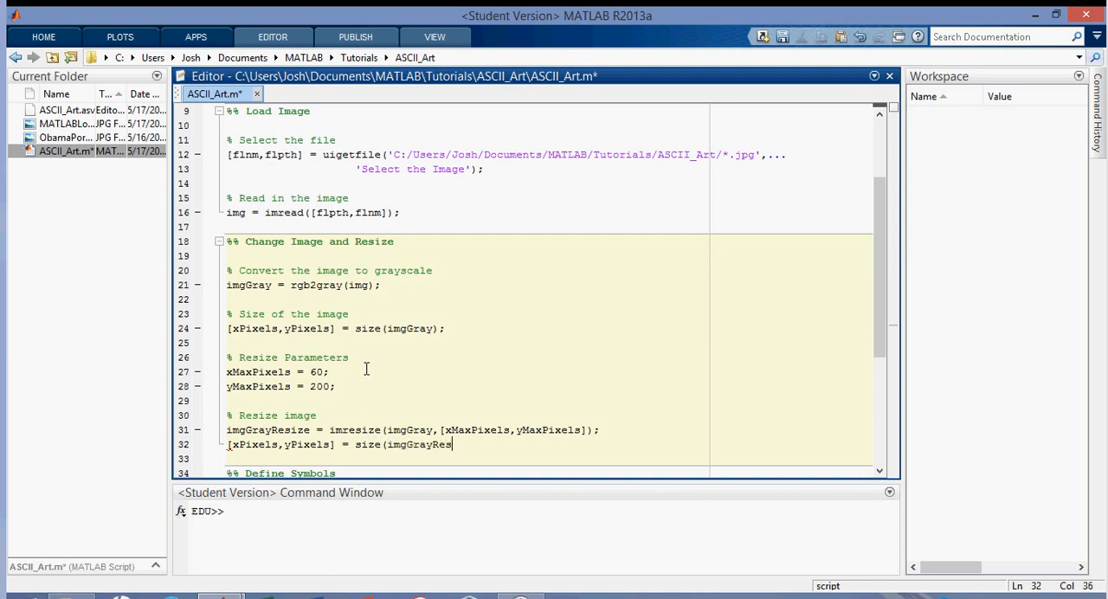
text(ize);)
scroll(366, 369, down, 3)
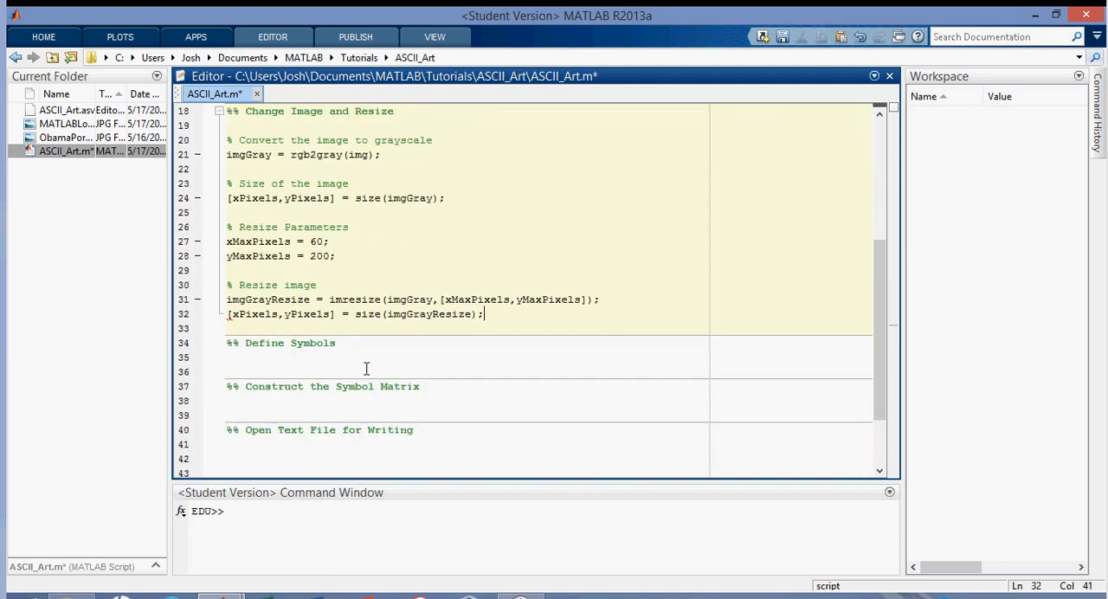
- Write symbols = ['M';'#';'@';'$';...] on line 36, pasting the rest of the list down to ''''
click(357, 352)
key(Return)
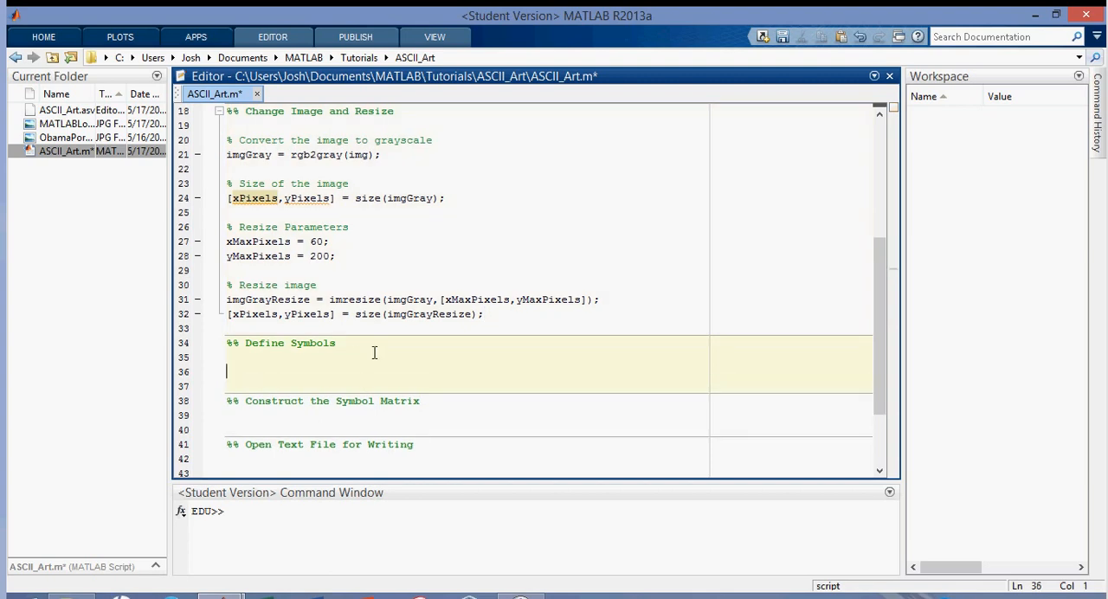
scroll(374, 352, down, 1)
key(Return)
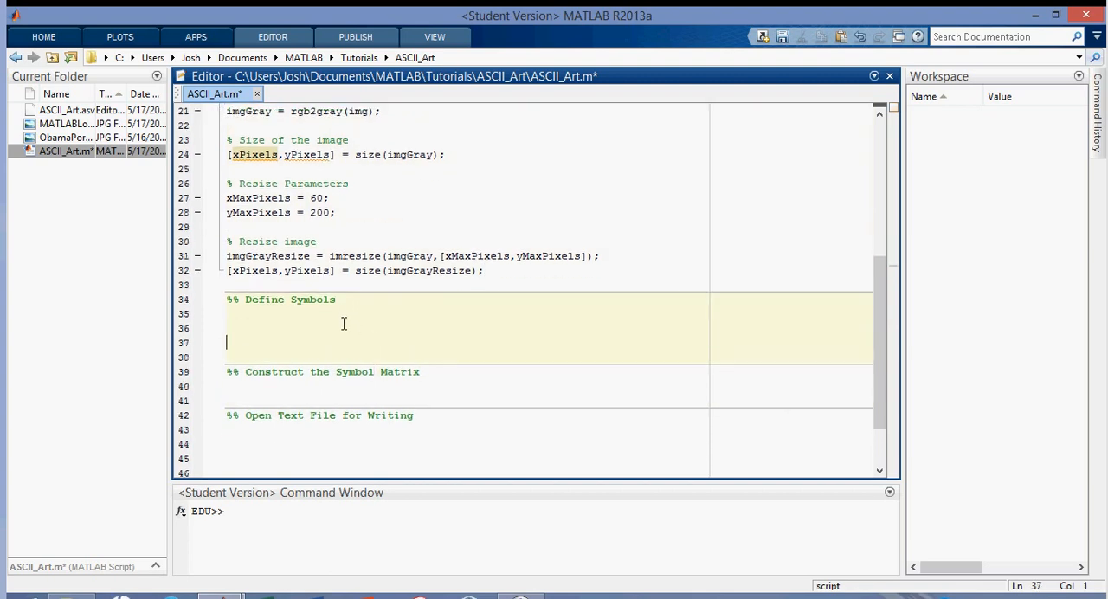
key(Up)
text(sy)
text(mbols)
text( = [)
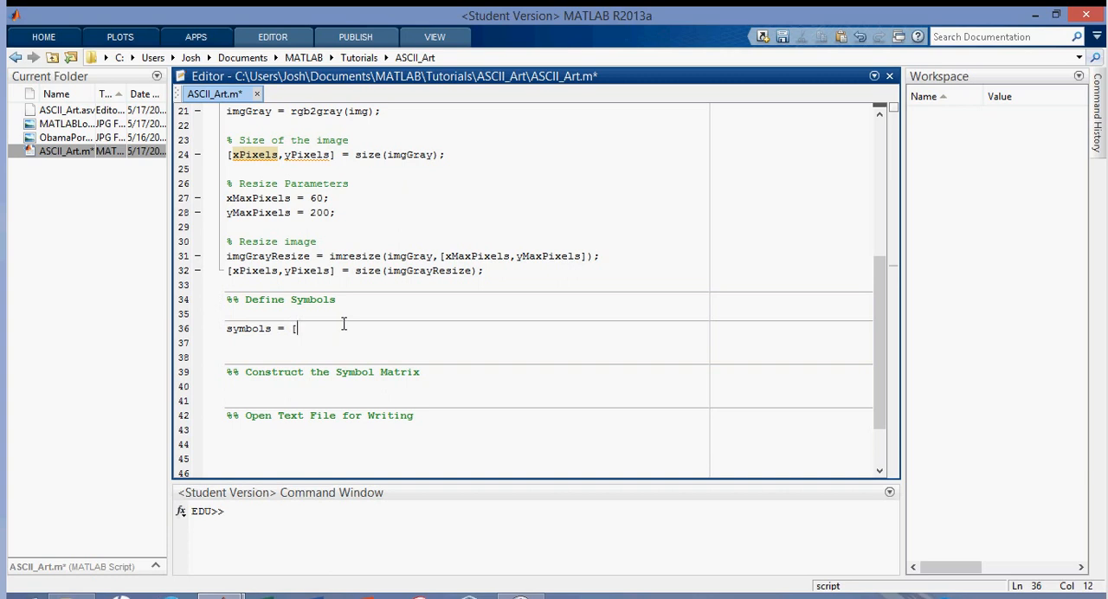
text('M')
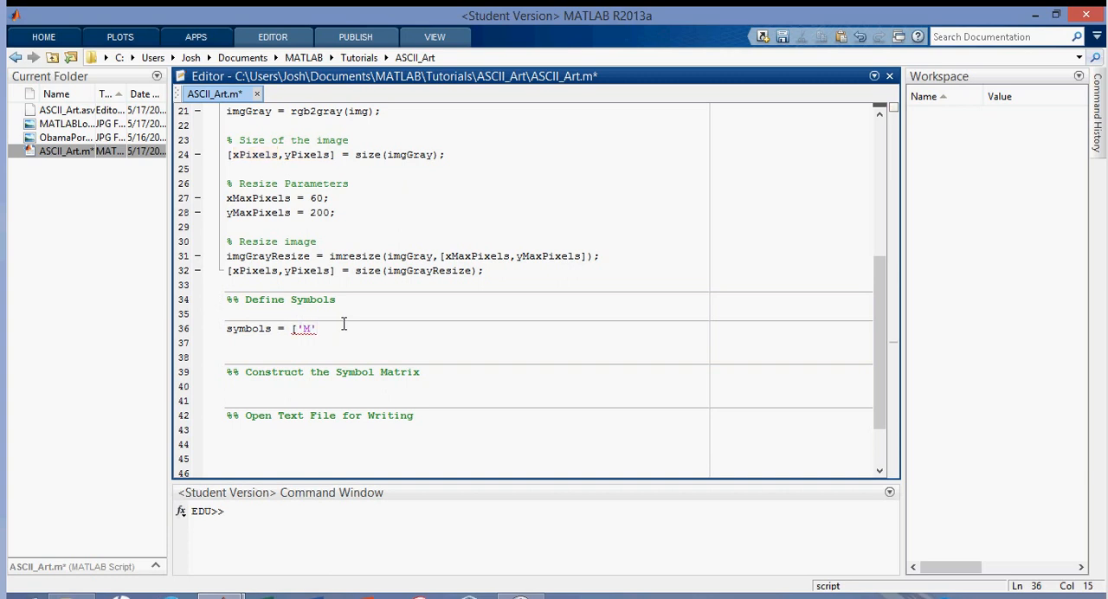
text(;')
key(Left)
key(Left)
key(Left)
key(Left)
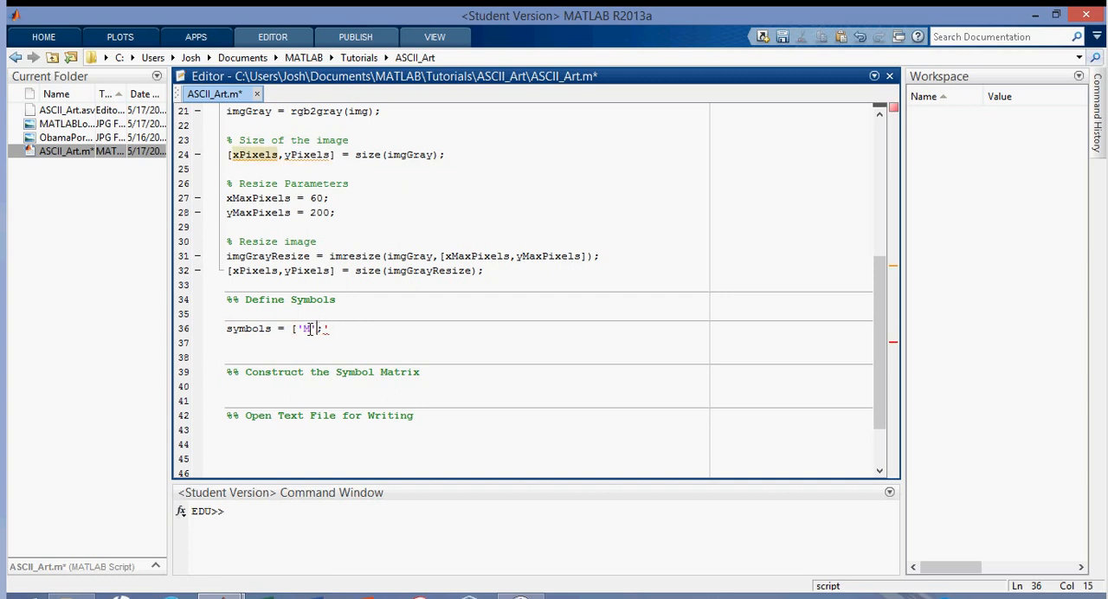
key(Right)
key(Right)
key(Right)
text(#')
text(;'@)
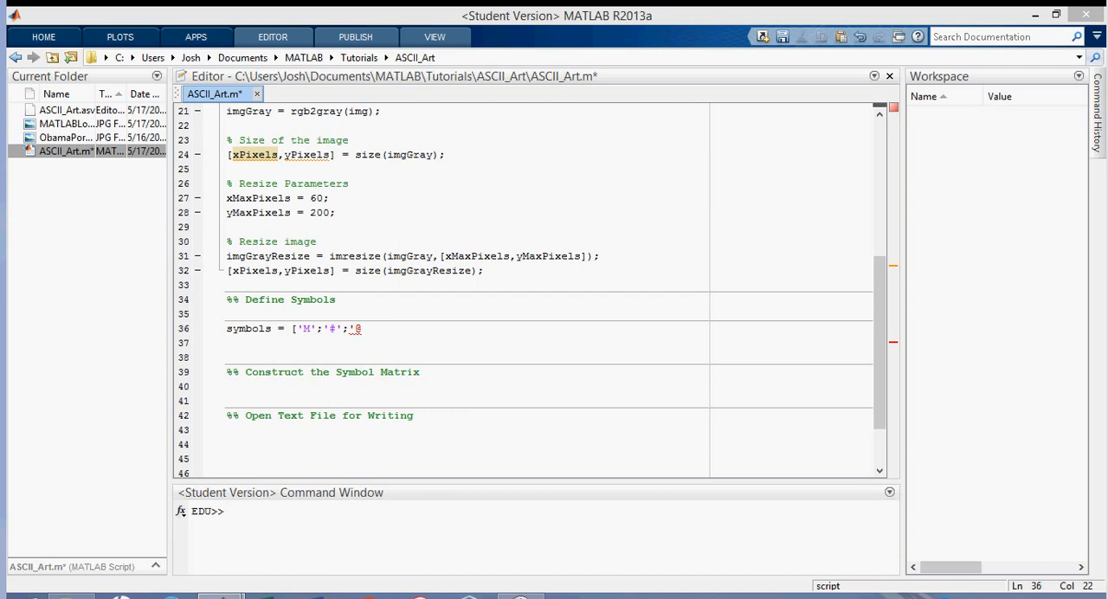
key(alt+Tab)
text(';'$';'&';'%';'k';'t';'r';'s';';';':';'i';'*';',';'.';''''];)
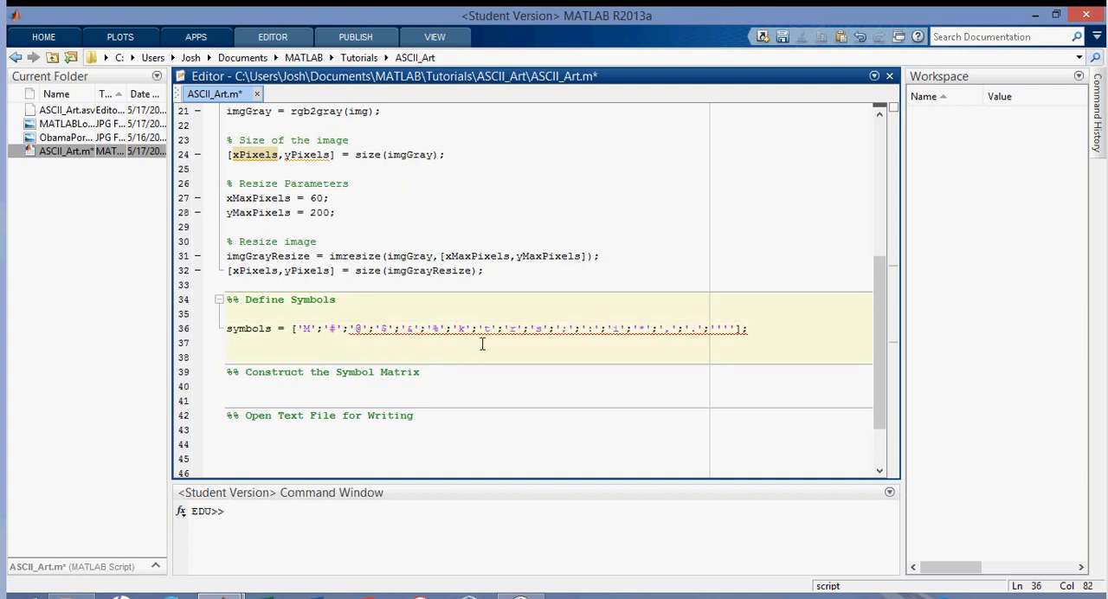
- Check each character in the symbols array by highlighting them through to the final quote
double_click(307, 329)
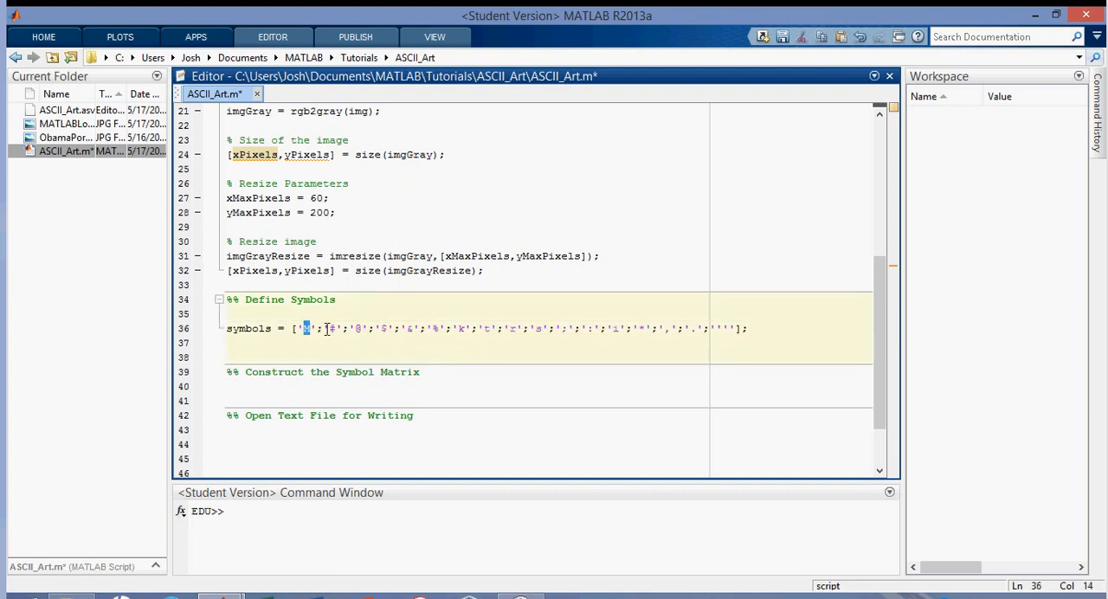
double_click(332, 329)
double_click(359, 329)
drag(399, 328, 454, 328)
click(369, 329)
key(shift+Down)
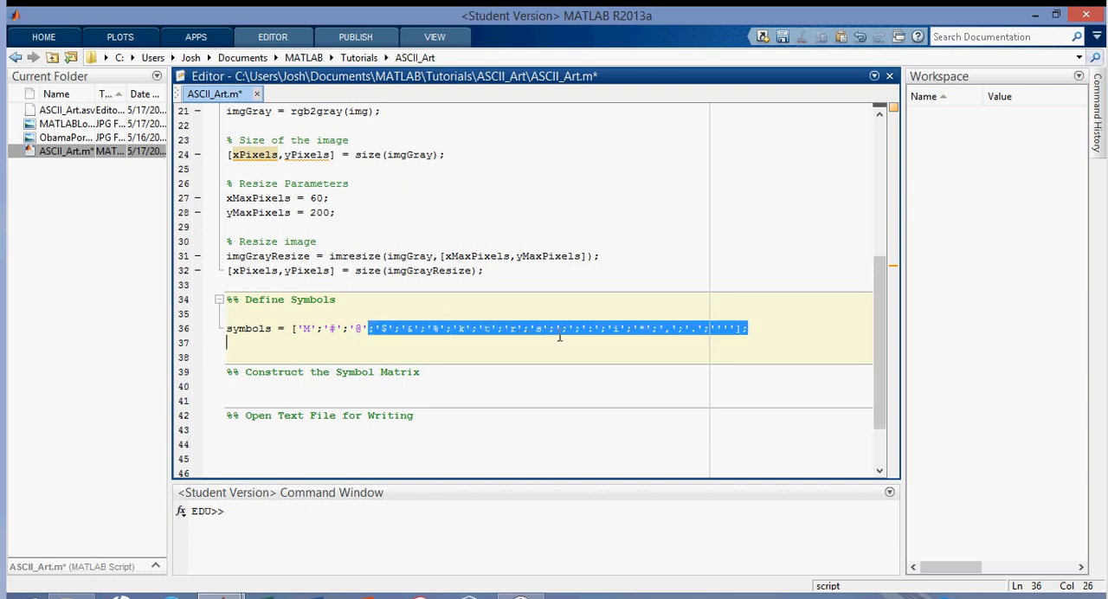
click(560, 337)
click(730, 329)
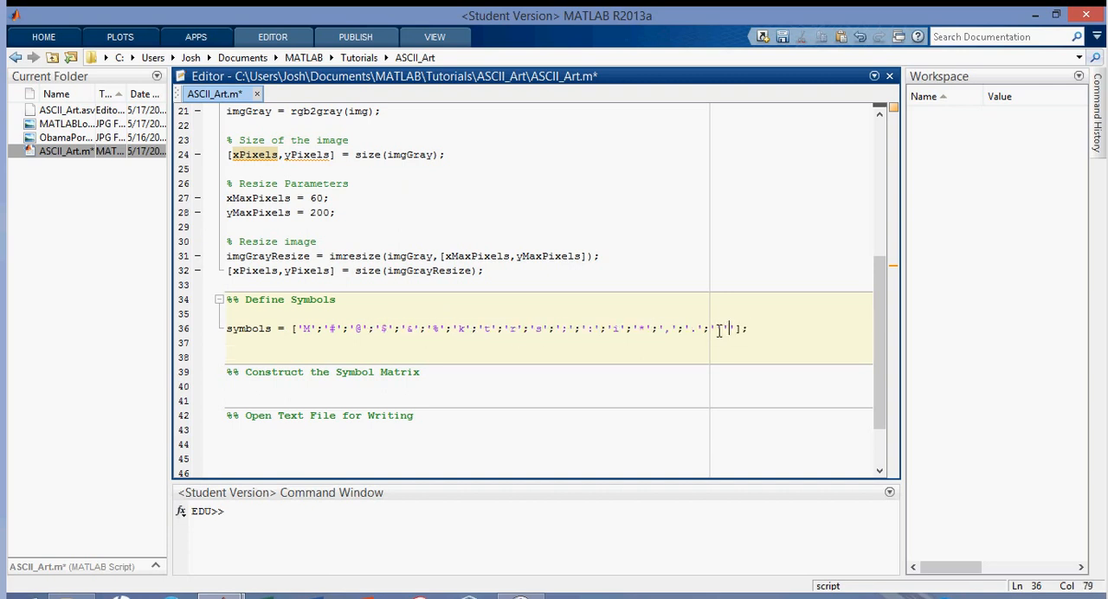
click(722, 329)
click(743, 329)
- Add intensity = [0 10 20 ... 230 255]; below symbols and relate its first values to the symbols
key(Return)
key(Return)
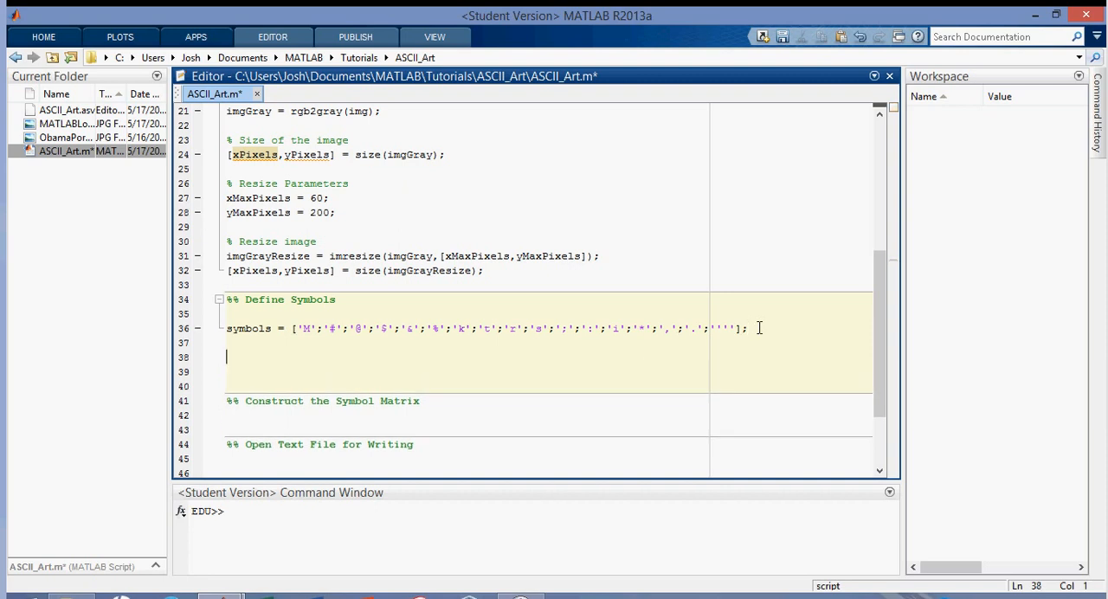
text(inten)
text(sity =)
text([)
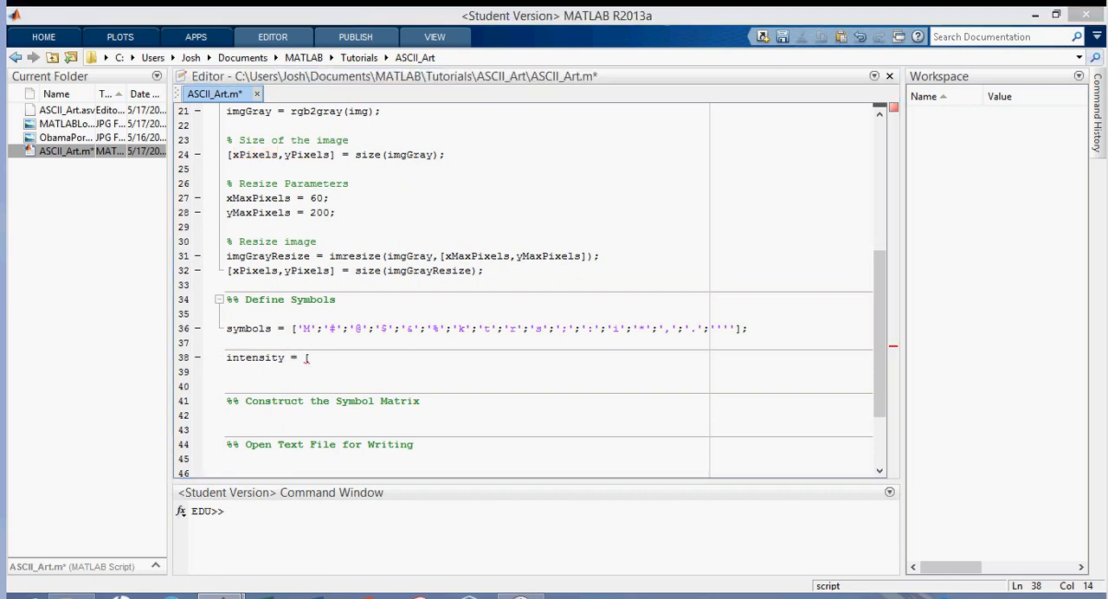
click(323, 364)
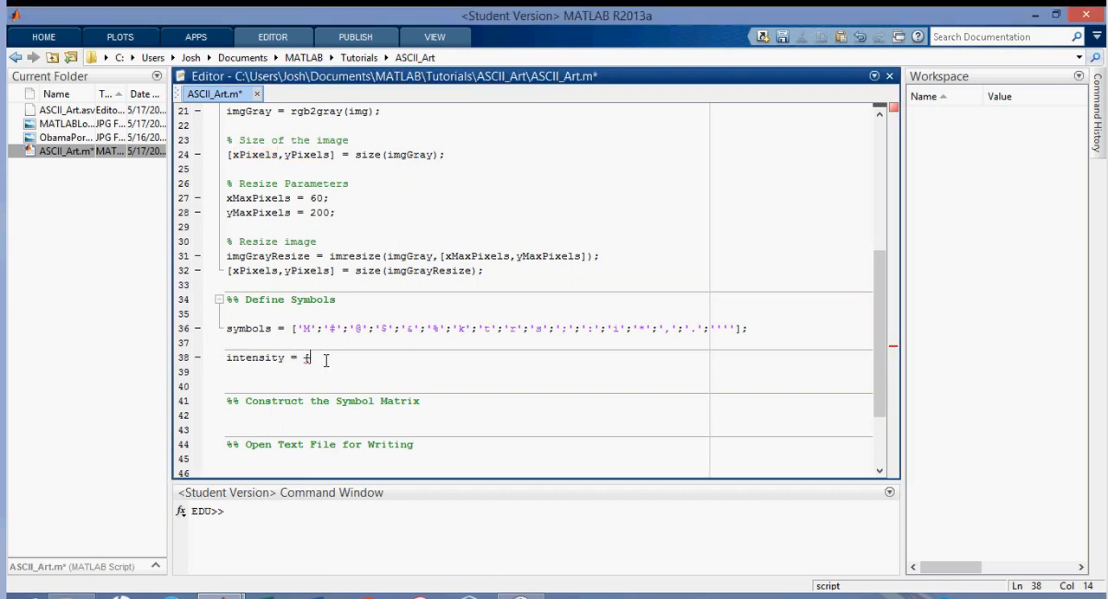
text(0 10 20 30 40 50 60 70 80 90 110 127 139 178 210 230 255];)
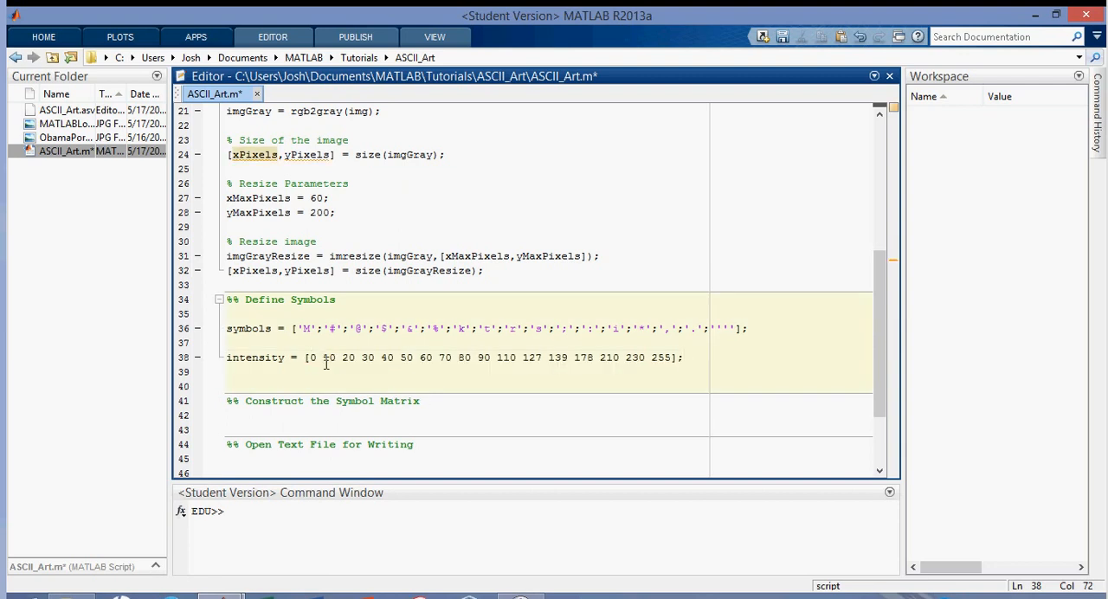
click(310, 358)
click(323, 360)
drag(326, 362, 332, 362)
key(Right)
key(Right)
key(Right)
key(Right)
key(Right)
key(Right)
click(673, 371)
key(BackSpace)
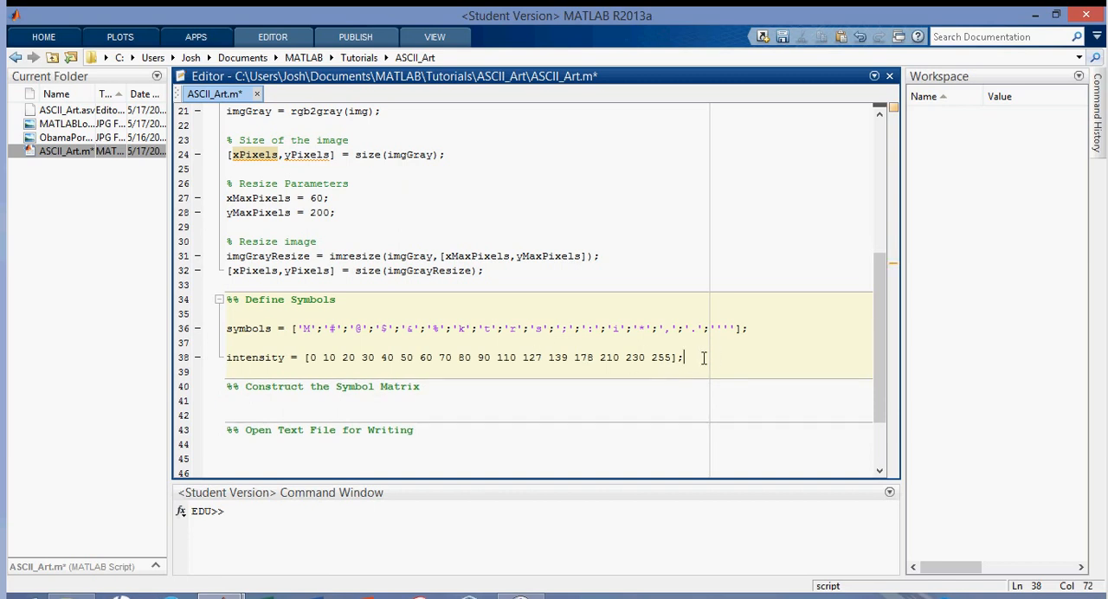
- Insert new lines under the symbols and intensity arrays for the symLength and linspace variants
click(761, 330)
key(Return)
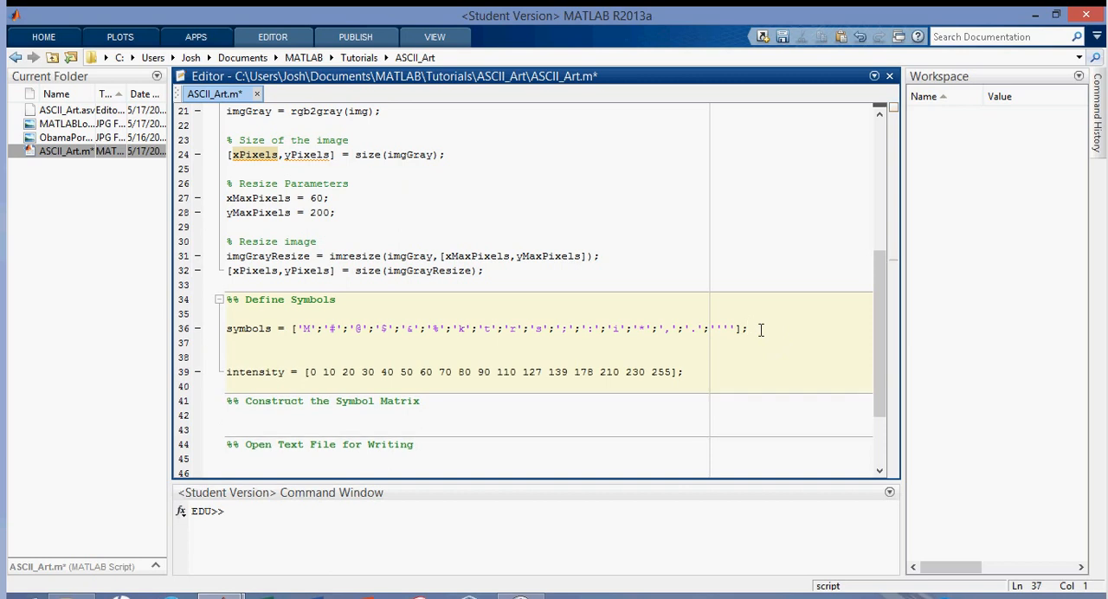
text(symLength = )
text(length()
text(symbols);)
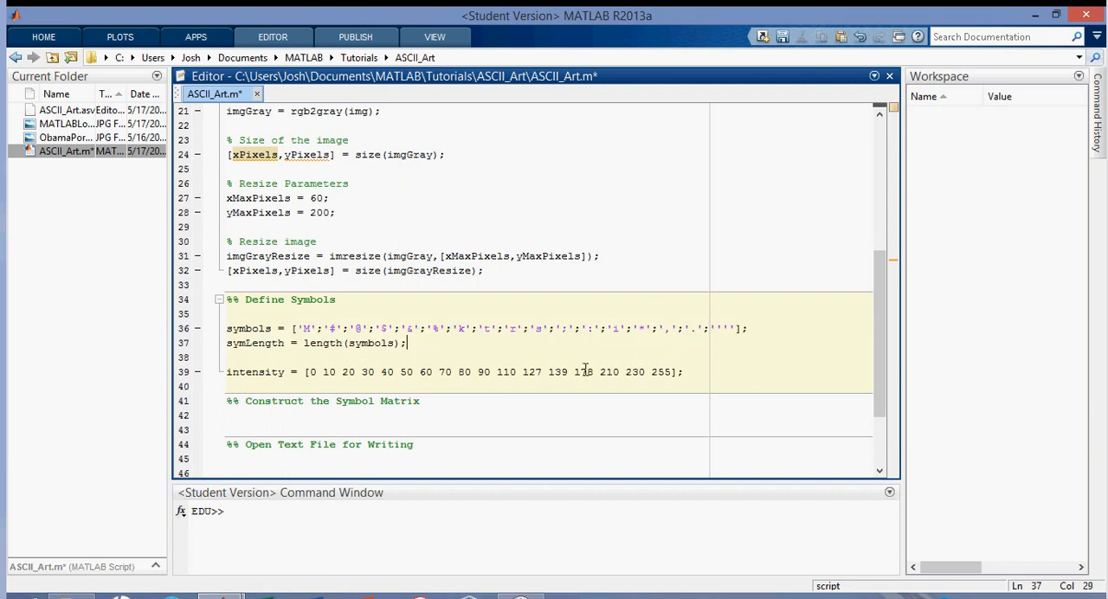
click(698, 372)
key(Return)
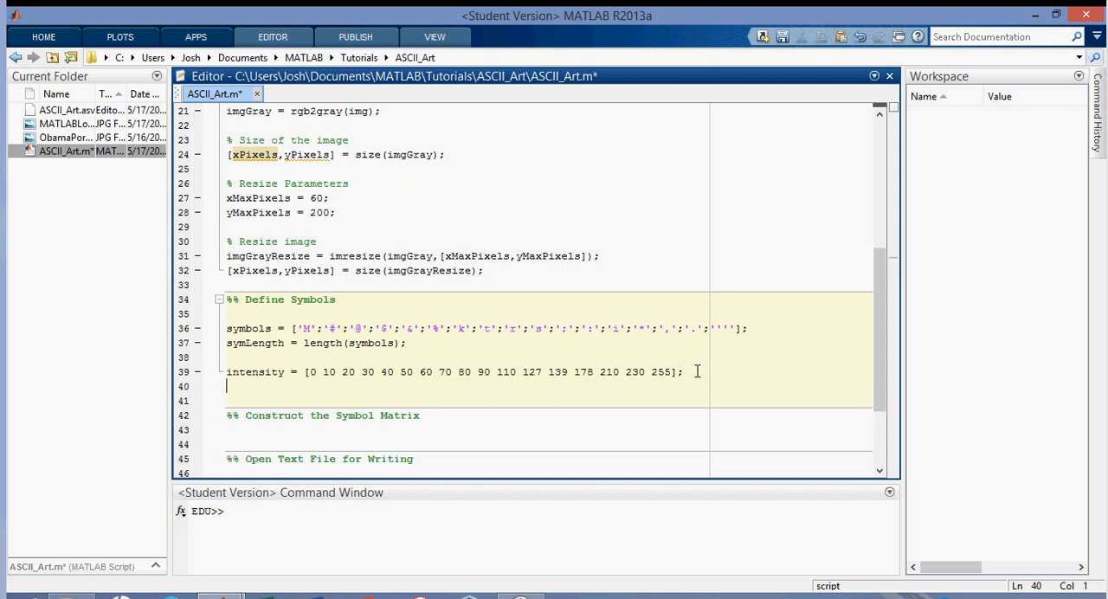
text(intensity )
text(= linspace()
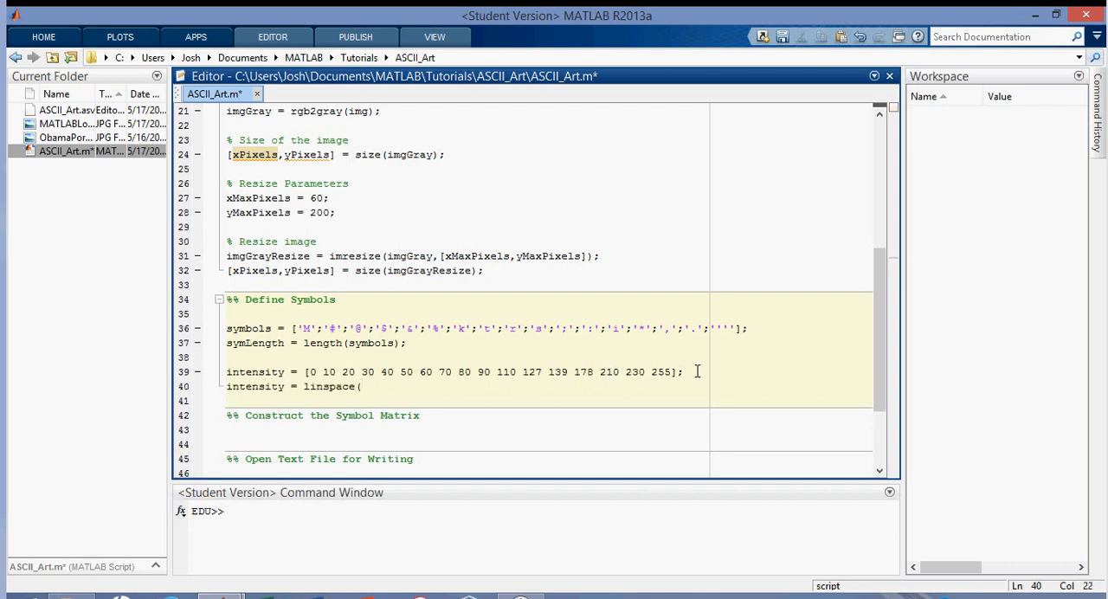
text(0,255,)
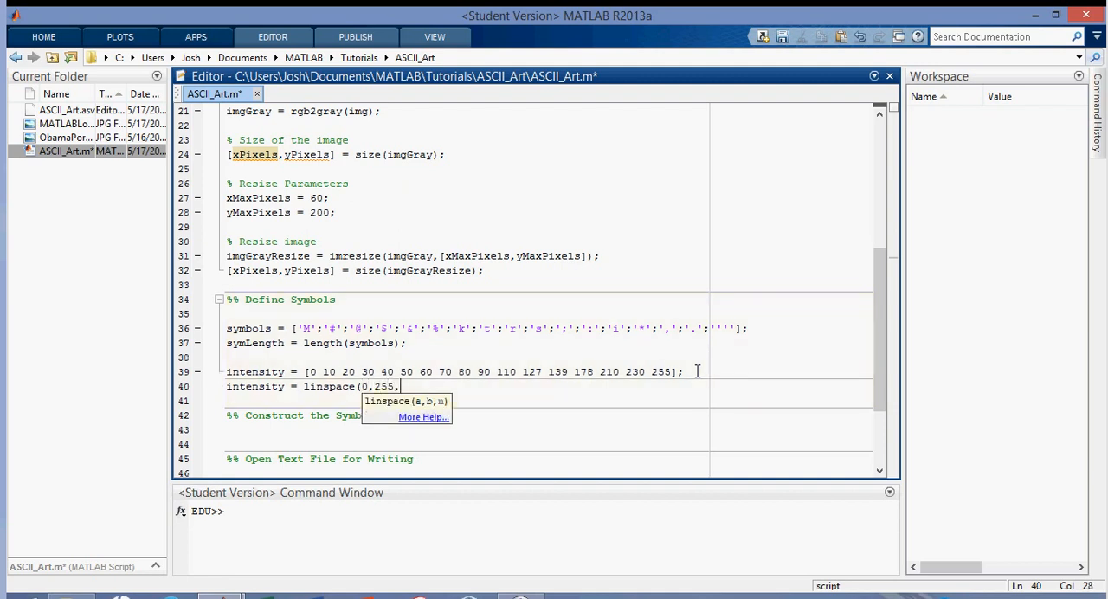
text(symLeng)
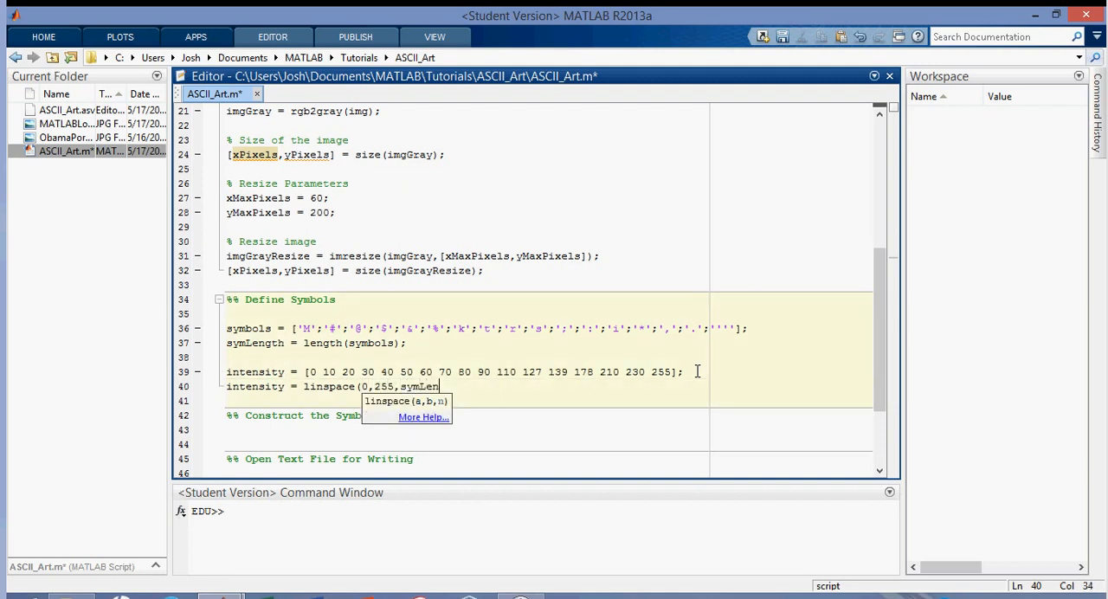
text(th+1))
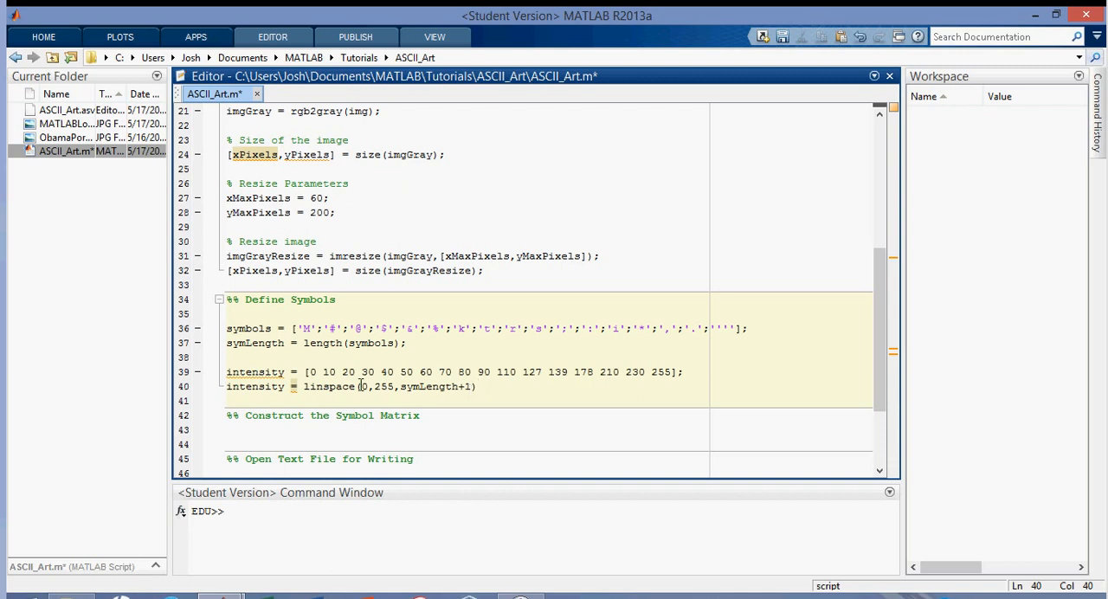
- Compare the intensity values 0 to 230 against the characters in the symbols array
drag(304, 372, 337, 372)
click(338, 372)
double_click(344, 373)
click(310, 329)
drag(306, 373, 641, 372)
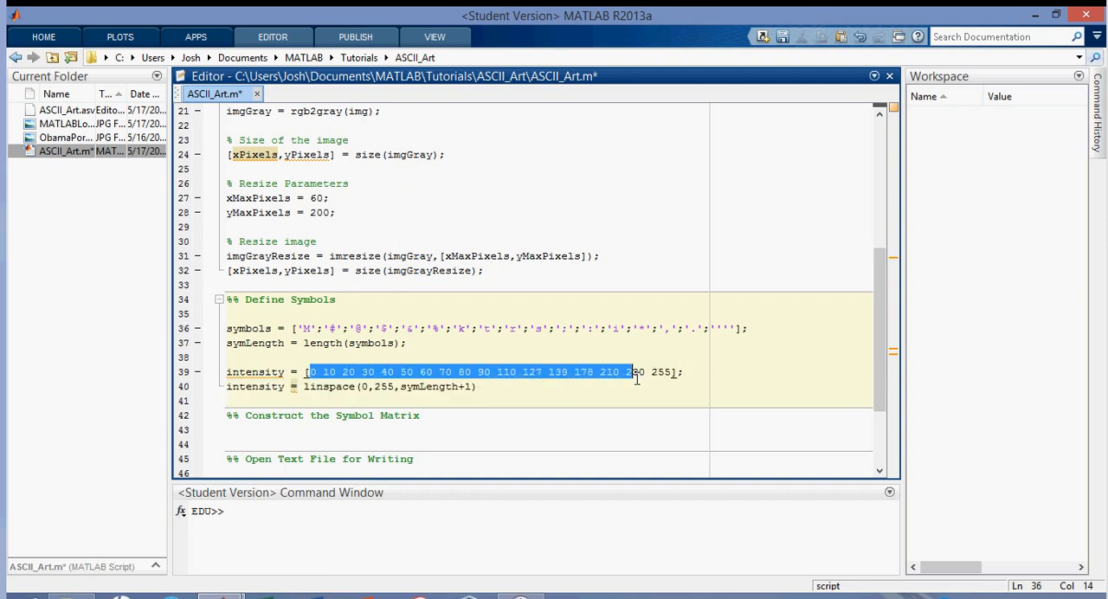
click(645, 374)
drag(302, 329, 732, 331)
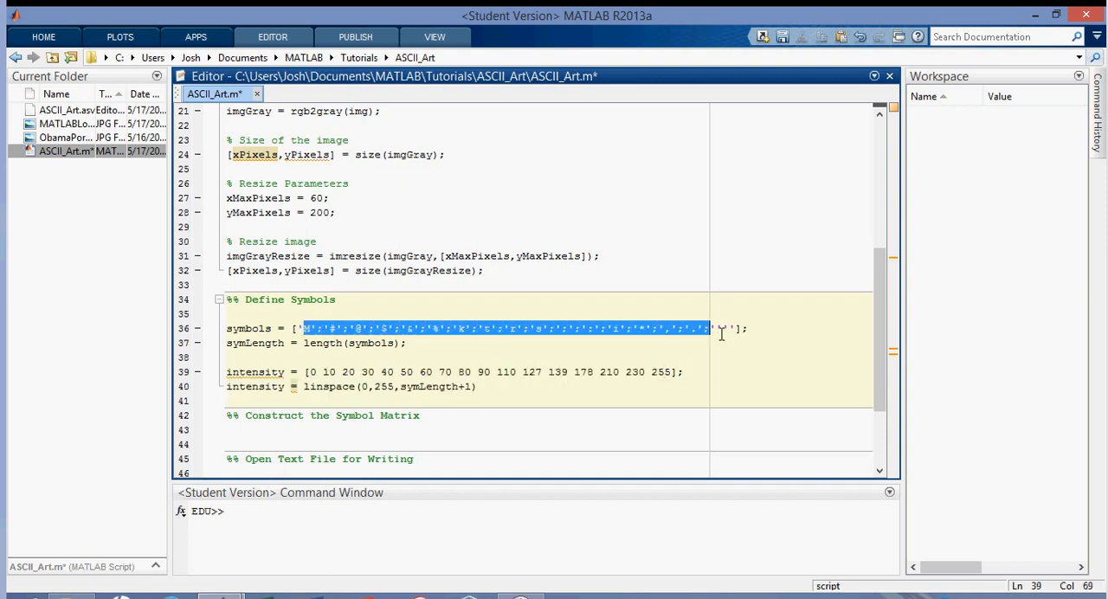
- Comment out and delete the symLength and linspace intensity lines, then open space under Construct the Symbol Matrix
click(495, 389)
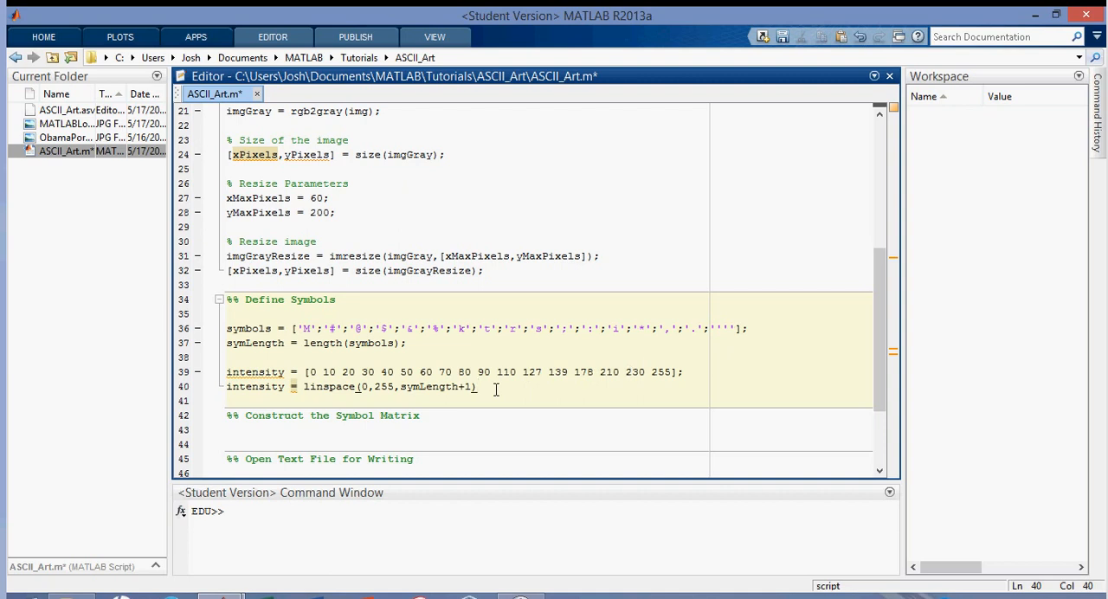
text(;)
key(ctrl+r)
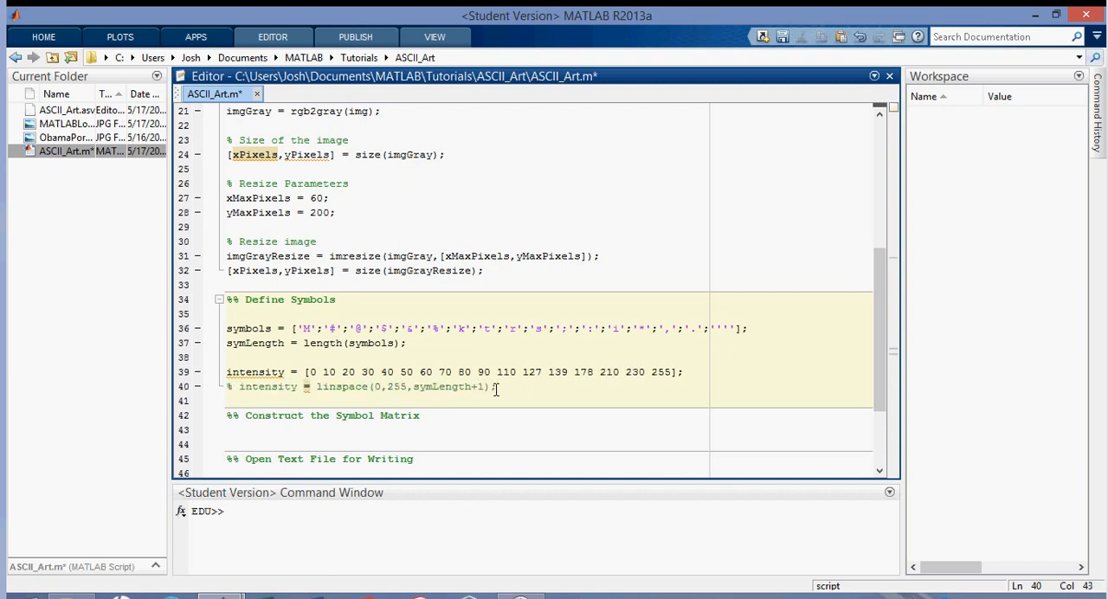
click(417, 344)
key(ctrl+r)
drag(500, 387, 229, 389)
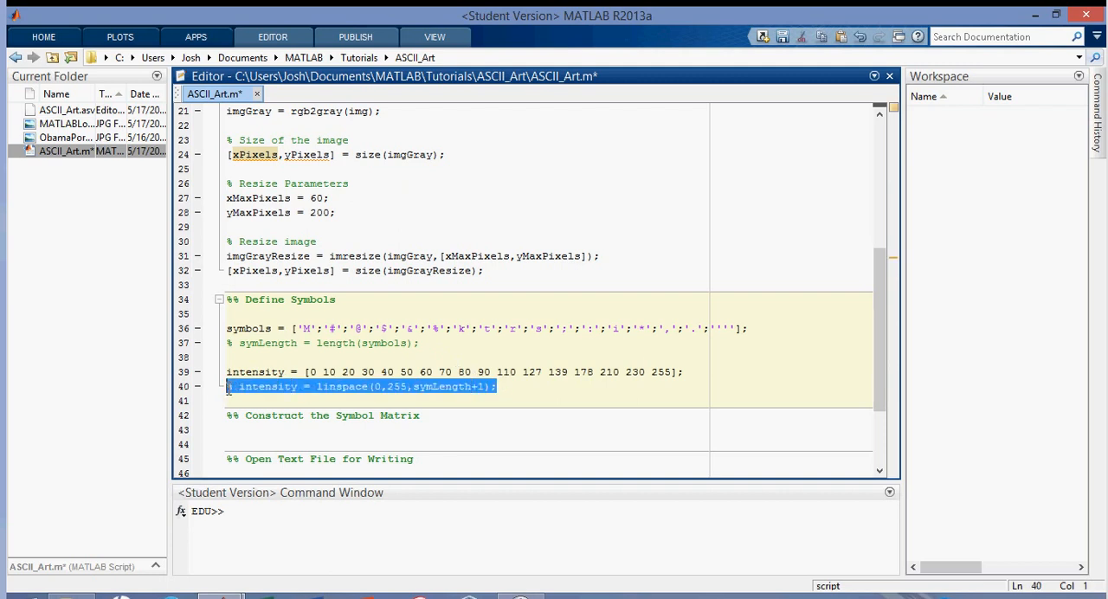
key(Delete)
drag(421, 343, 227, 345)
key(Delete)
key(BackSpace)
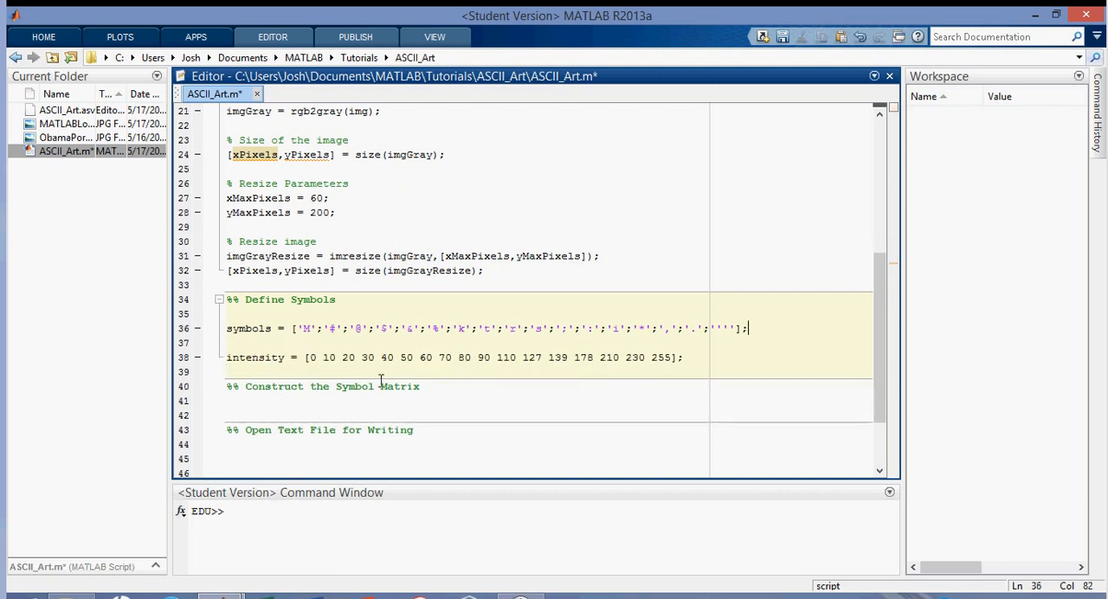
click(400, 400)
key(Return)
key(Return)
key(Return)
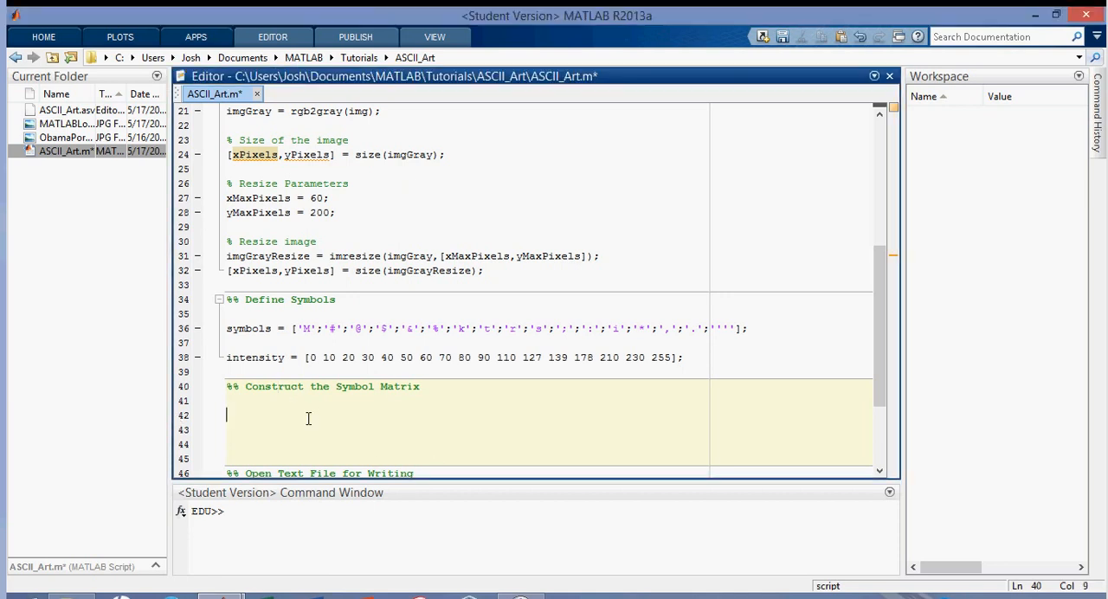
scroll(333, 389, down, 4)
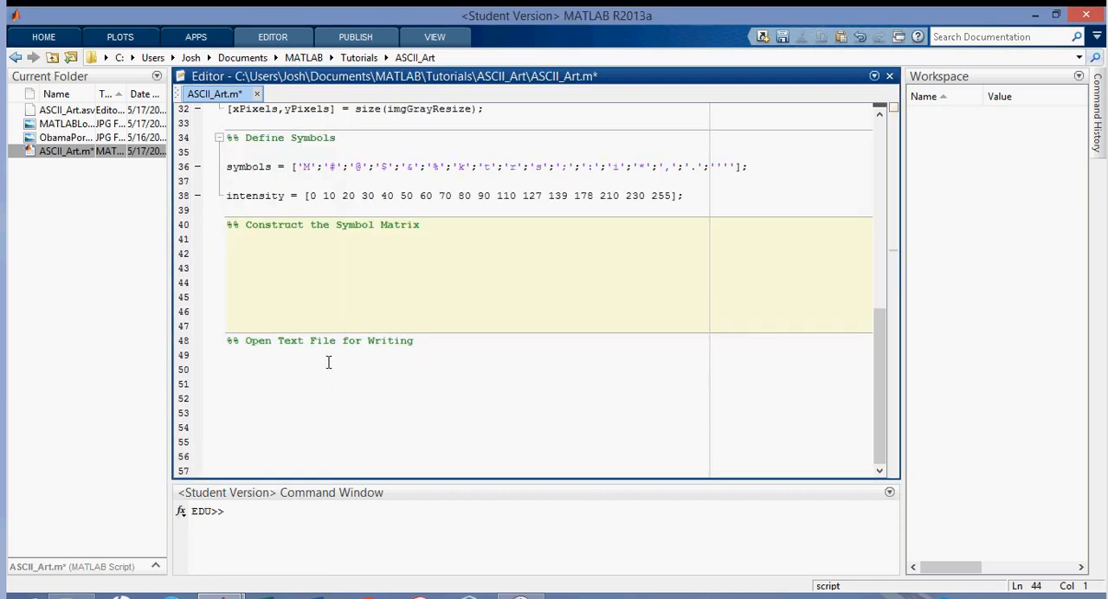
- Write 'Loop through the entire image' and nested for i = 1:1:xPixels / for j = 1:1:yPixels loops with ends
click(285, 252)
text(% Loop )
text(through the enti)
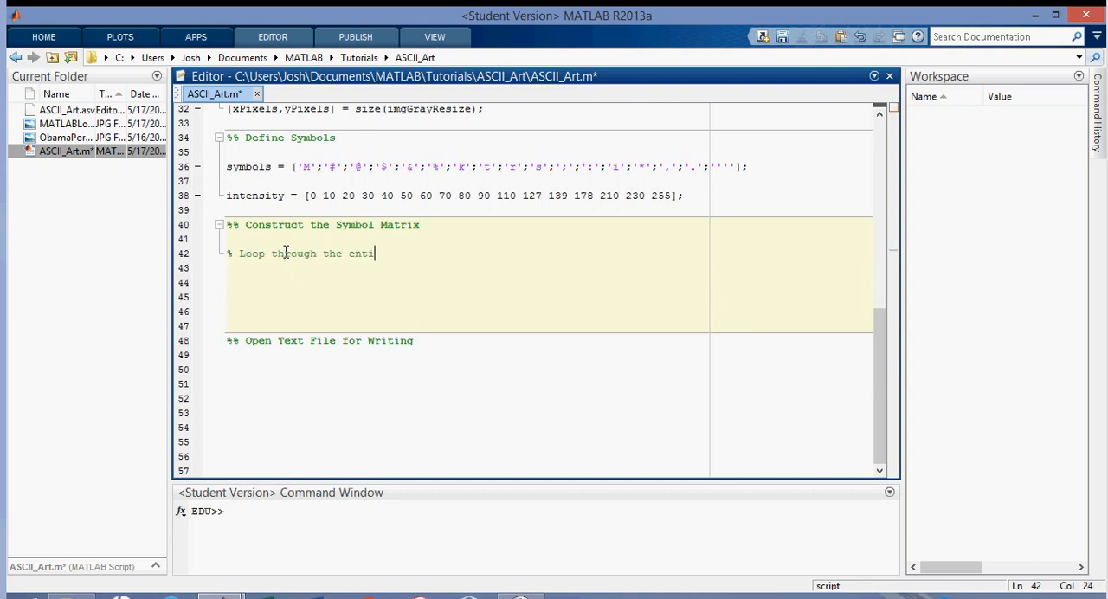
text(re image)
key(Return)
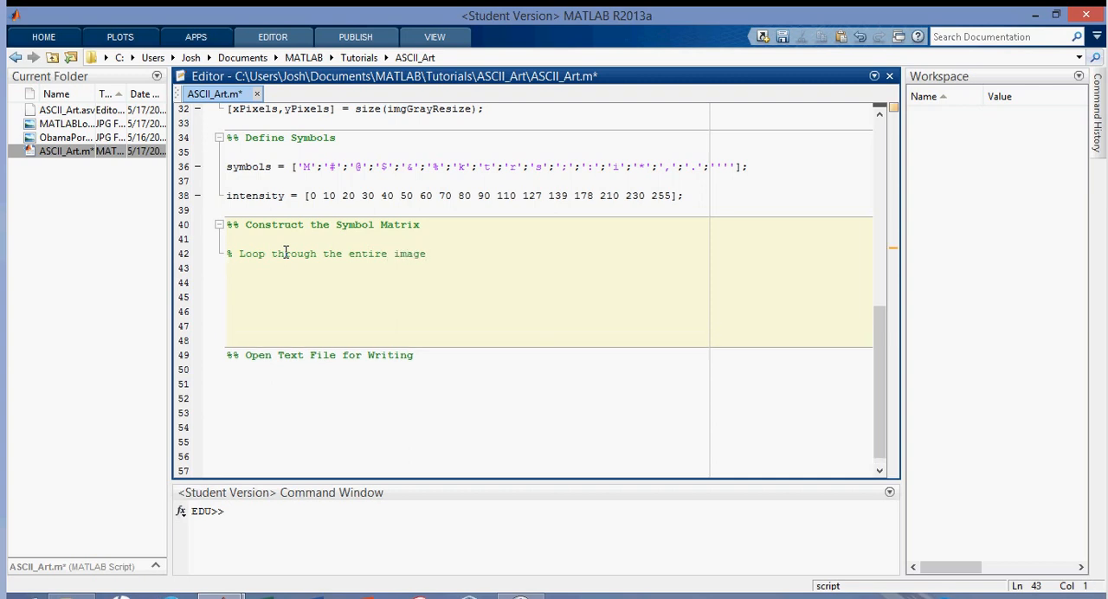
text(for)
text(i = 1;)
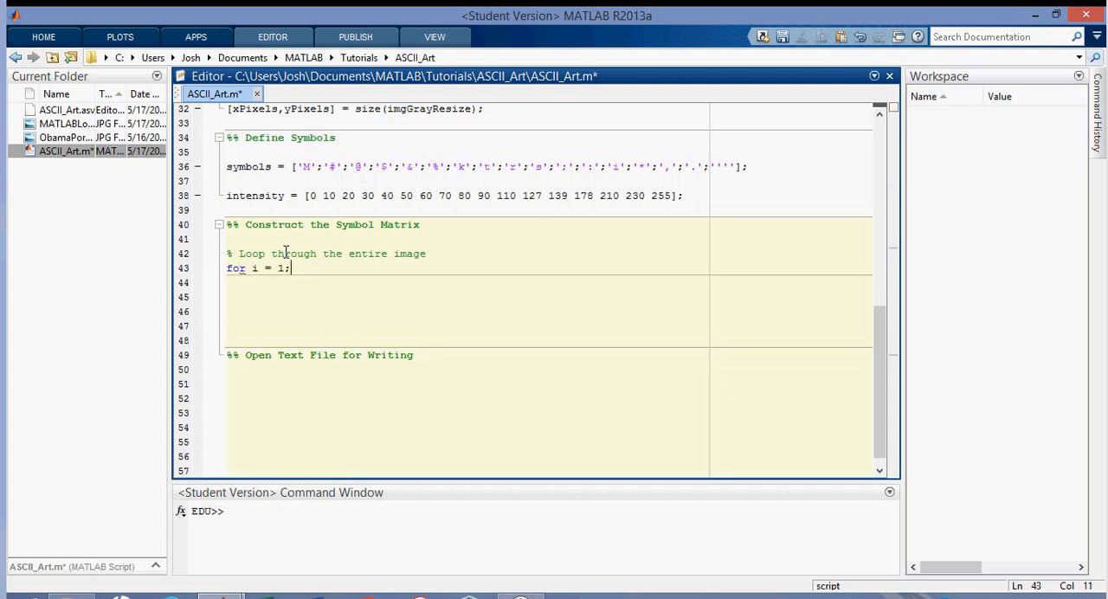
key(BackSpace)
text(:1:x)
text(Pixels)
key(Return)
text(for j = 1)
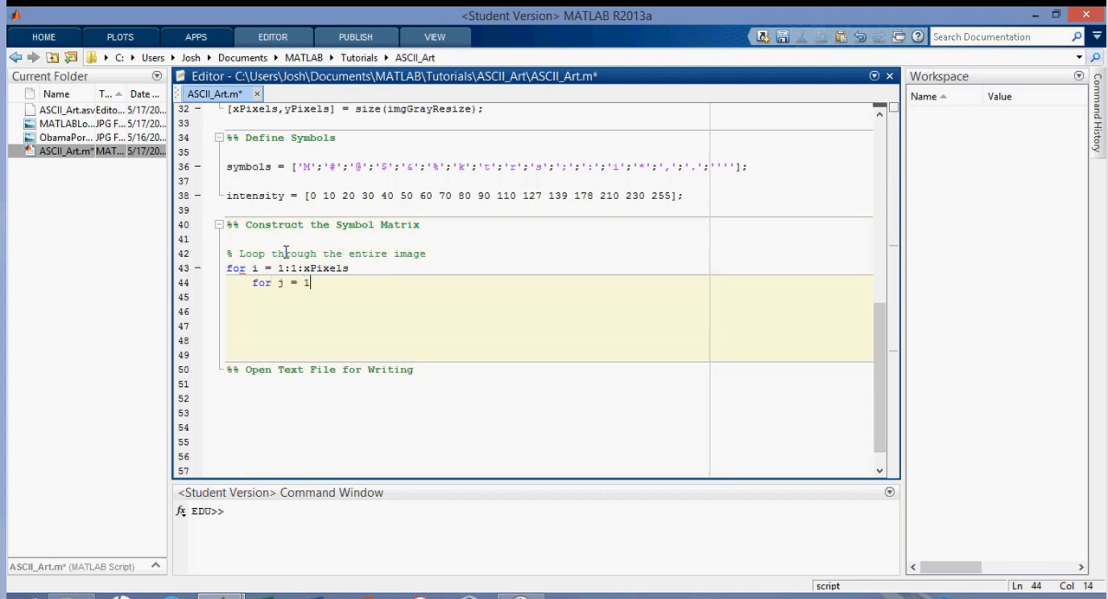
text(:1:yPi)
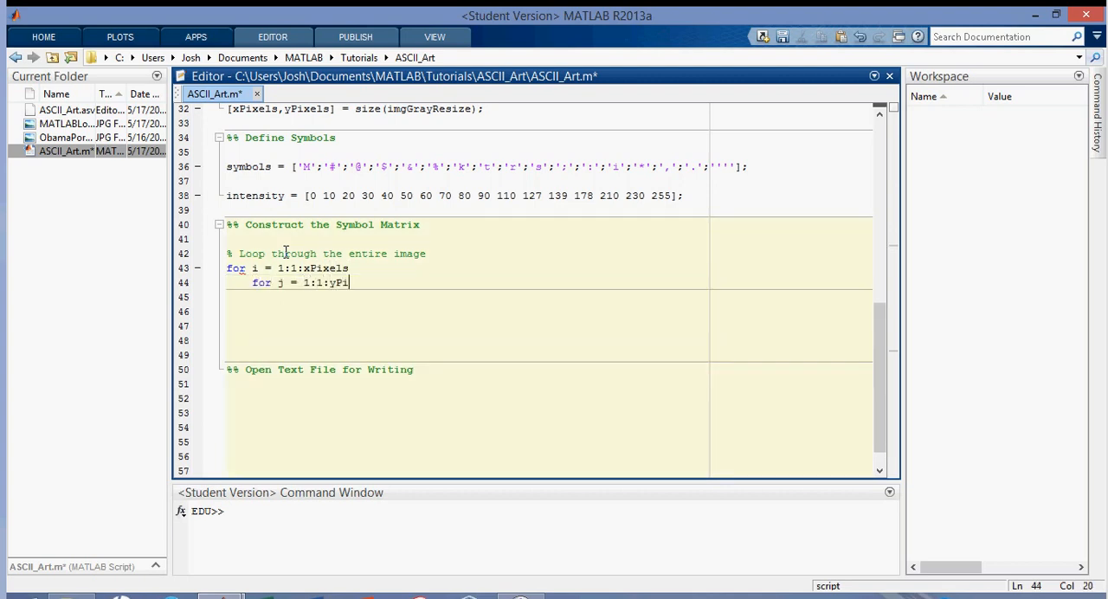
text(xels)
key(Return)
key(Return)
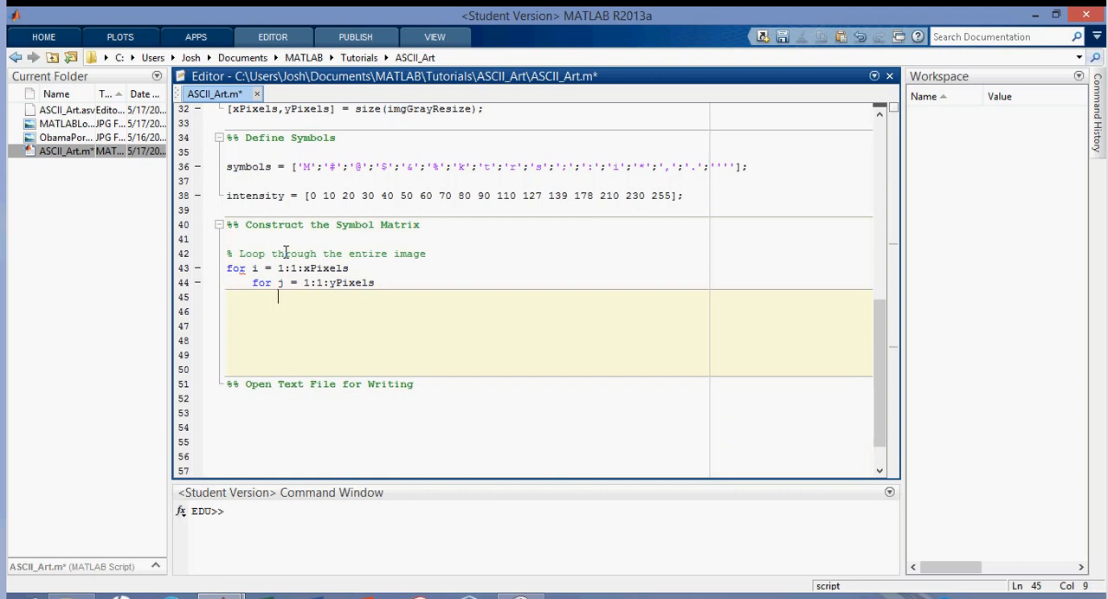
key(Return)
text(end)
key(Return)
key(Return)
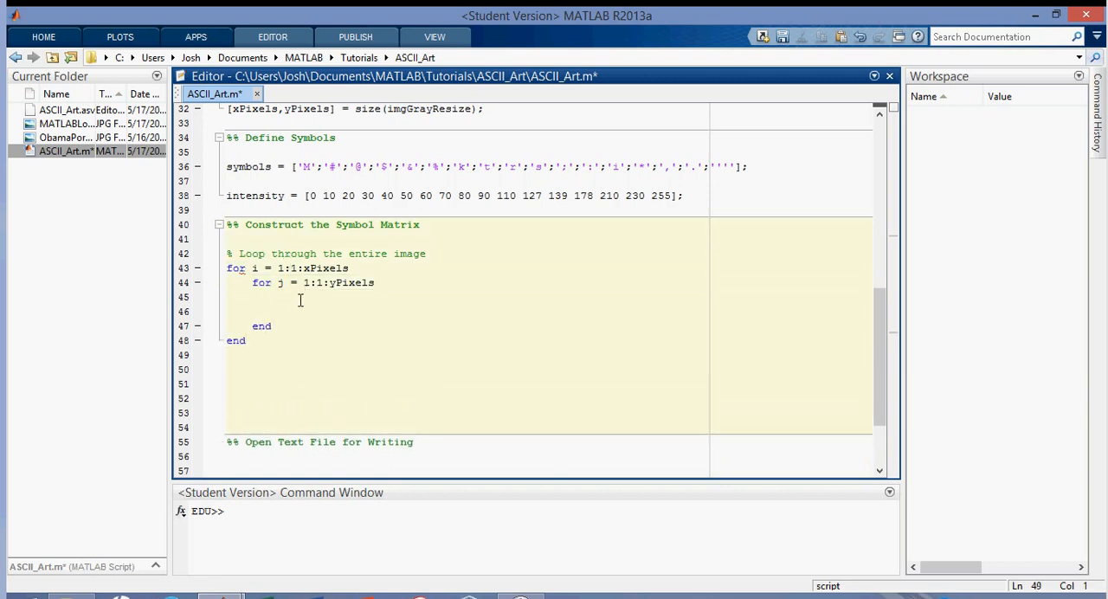
click(307, 298)
key(Return)
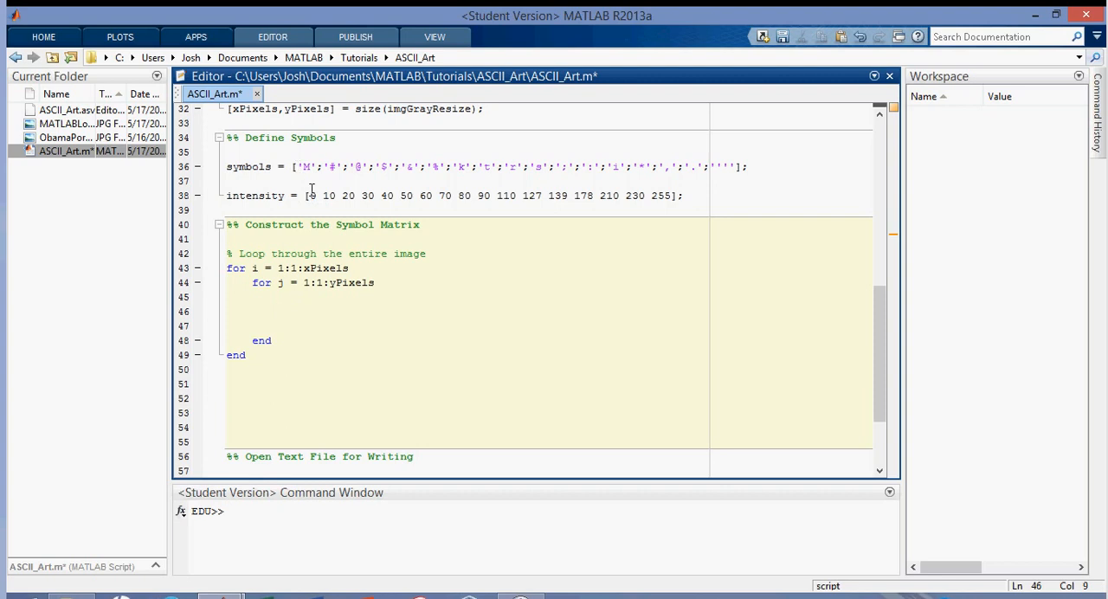
drag(310, 196, 364, 197)
click(462, 197)
click(334, 306)
drag(308, 197, 684, 197)
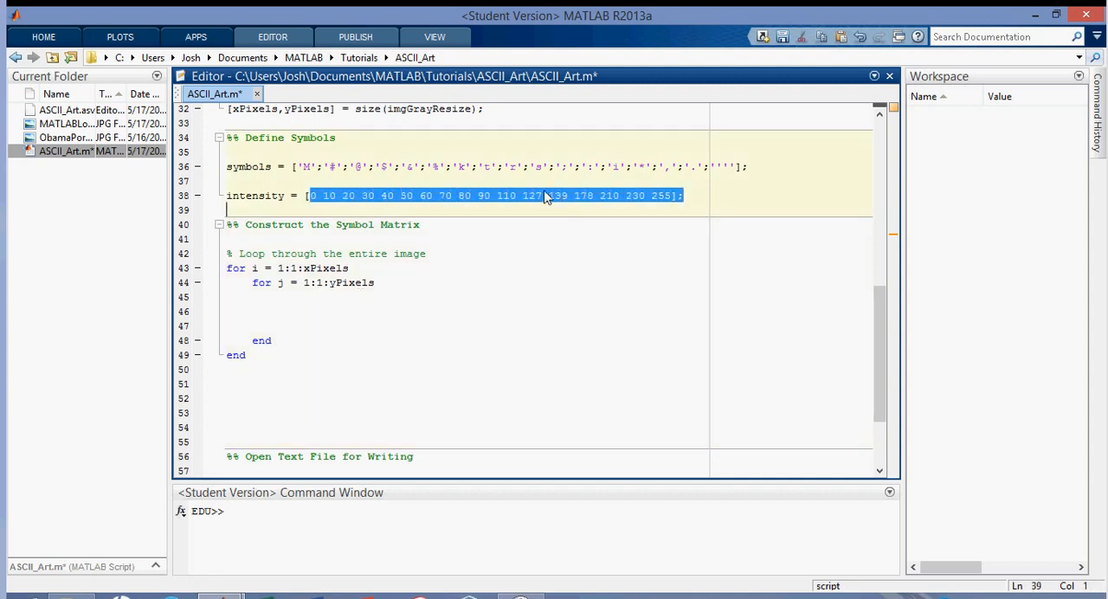
click(543, 196)
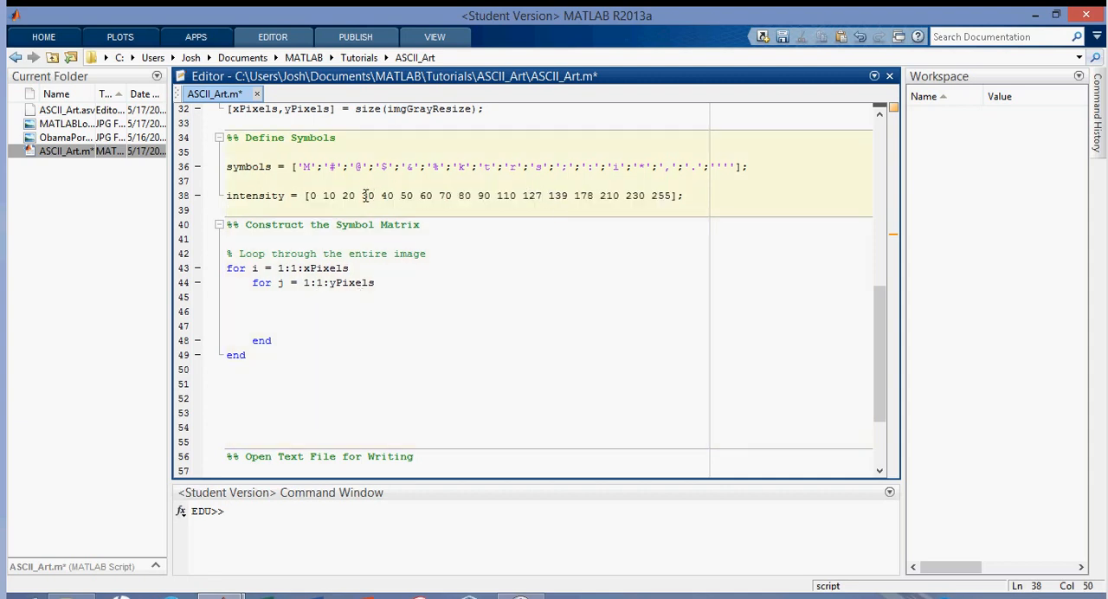
drag(362, 196, 390, 196)
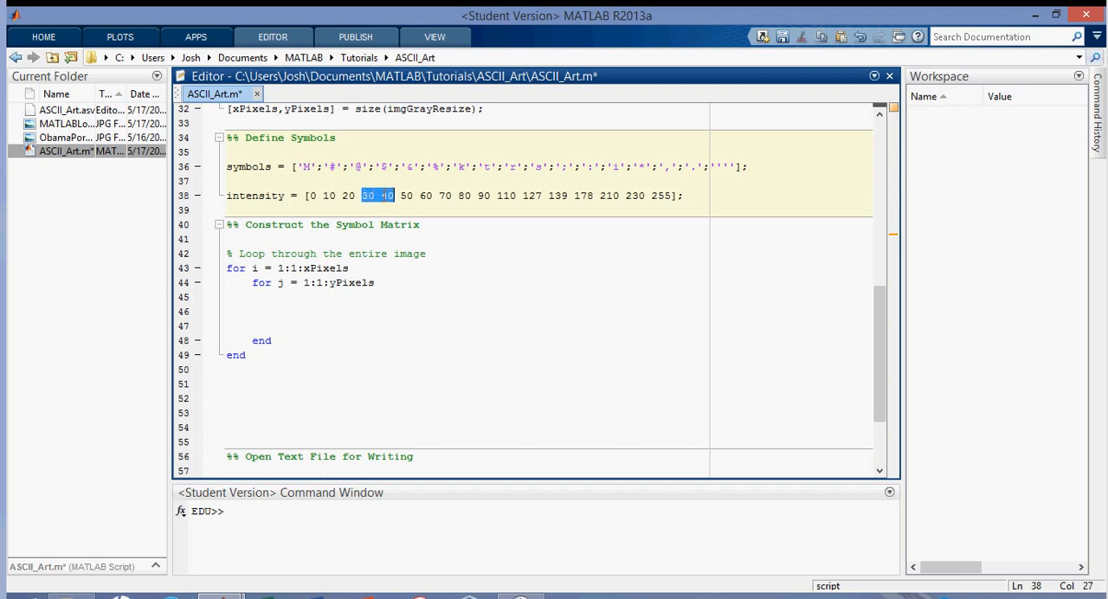
click(376, 197)
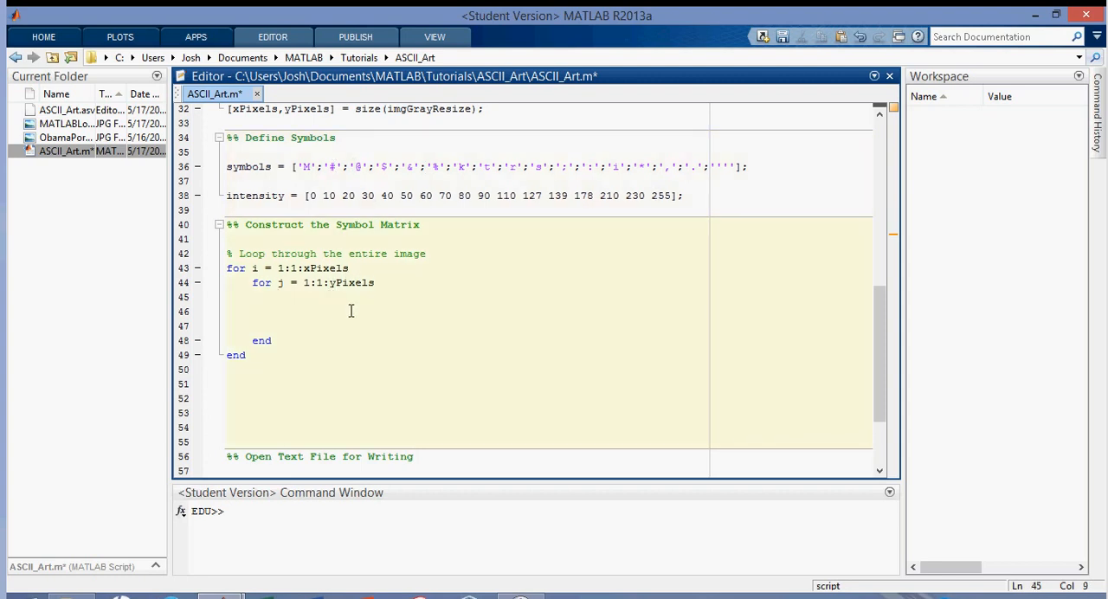
- Add 'for binNum = 1:1:symLength' inside the j loop and 'symLength = length(symbols);' below the symbols line
key(Return)
text(for)
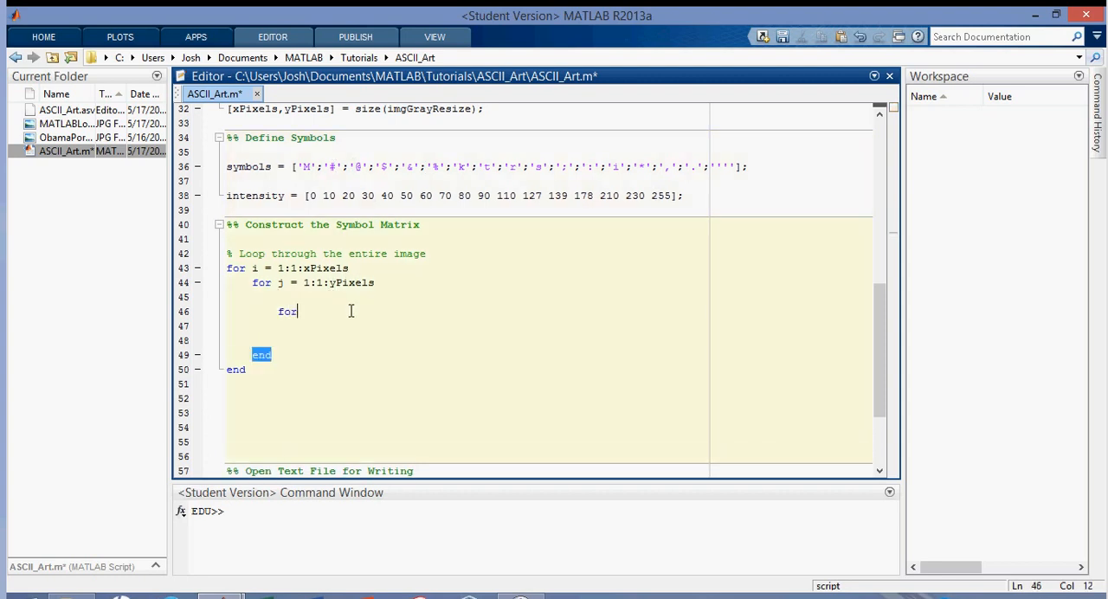
text( binNum =)
text( 1:1:sy)
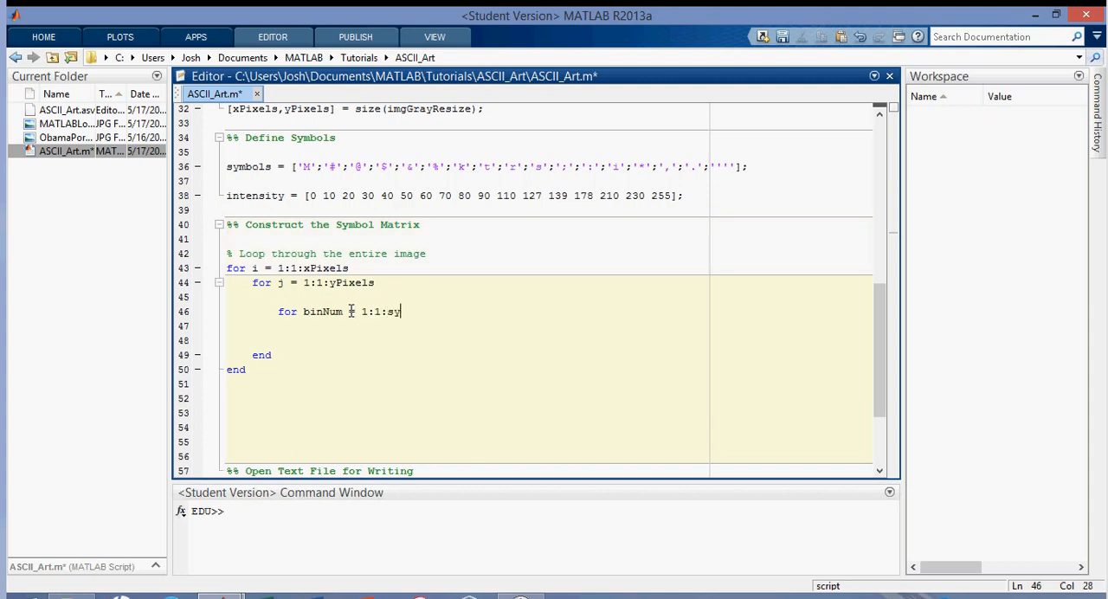
text(mLength)
click(777, 172)
key(Return)
text(symLen)
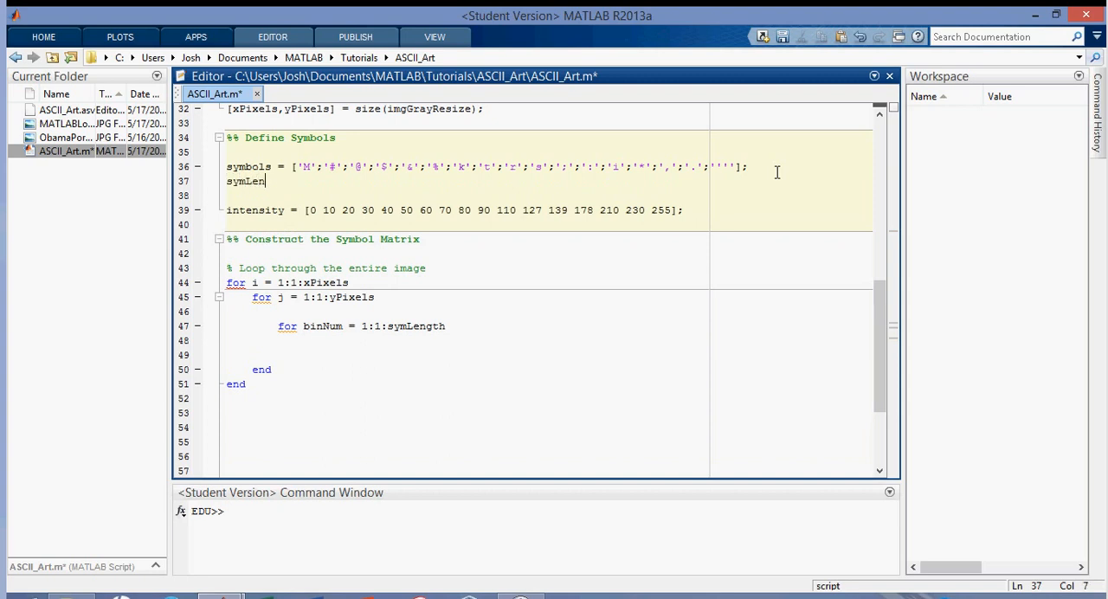
text(gth = length()
text(su)
text(mbols))
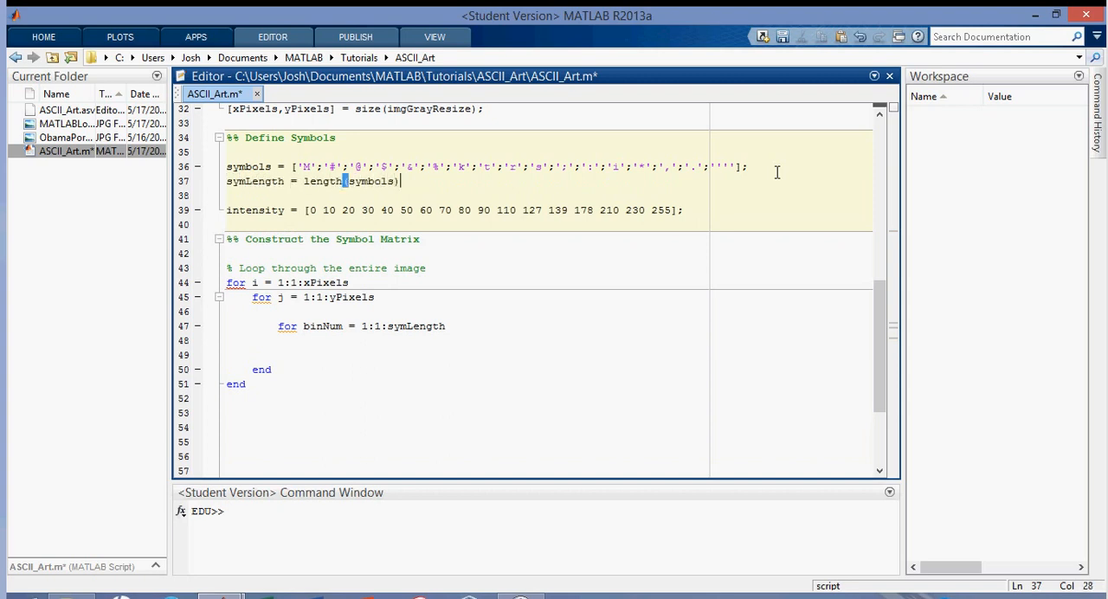
text(;)
click(466, 339)
- Add the if test on intensity(binNum) and intensity(binNum+1) setting symbolImg(i,j) = symbols(binNum)
key(Tab)
text(if (im)
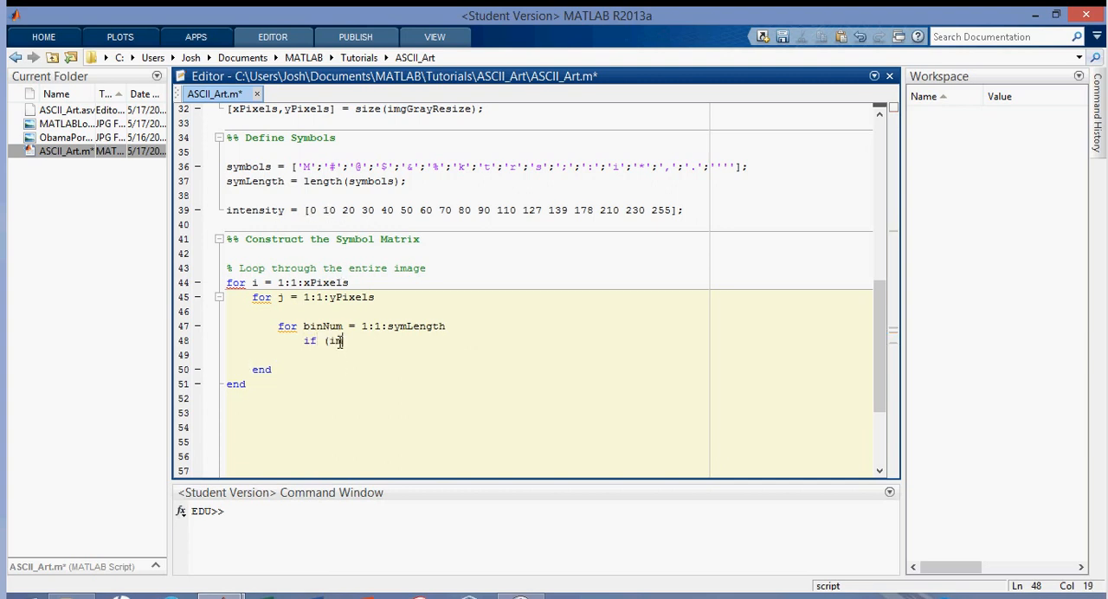
text(gGrayResize)
text((i,j))
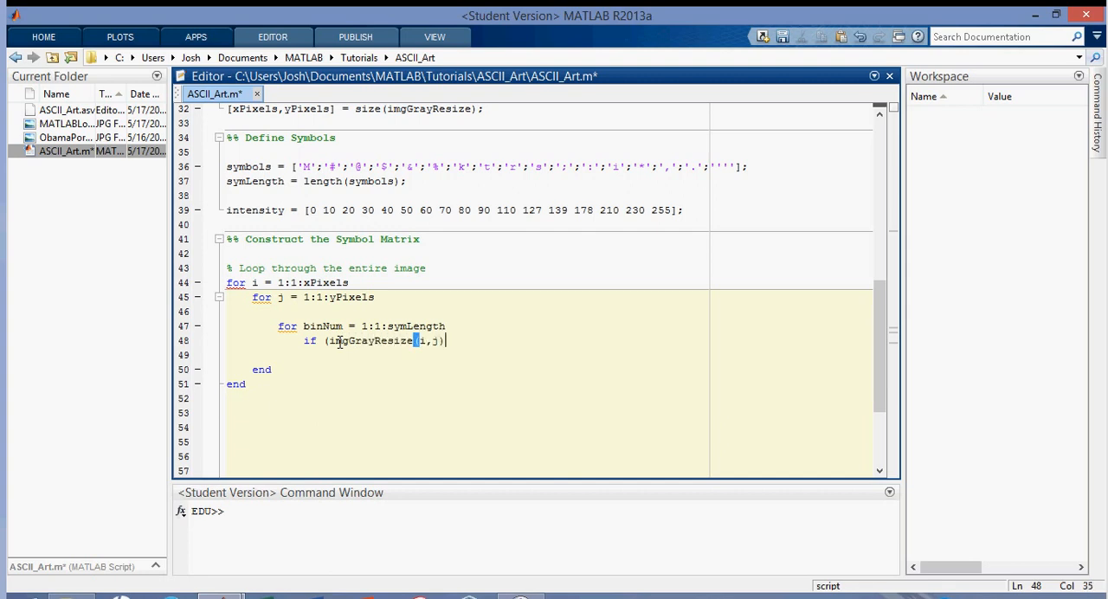
text( >=)
text( intensity)
text((binNum)
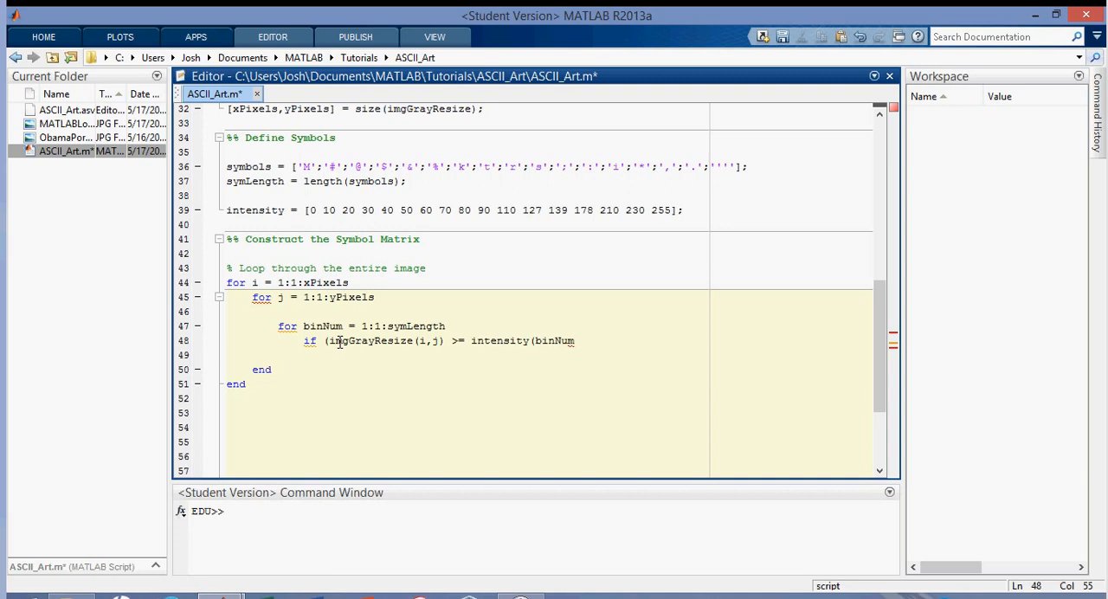
text() &&)
text(imgGray)
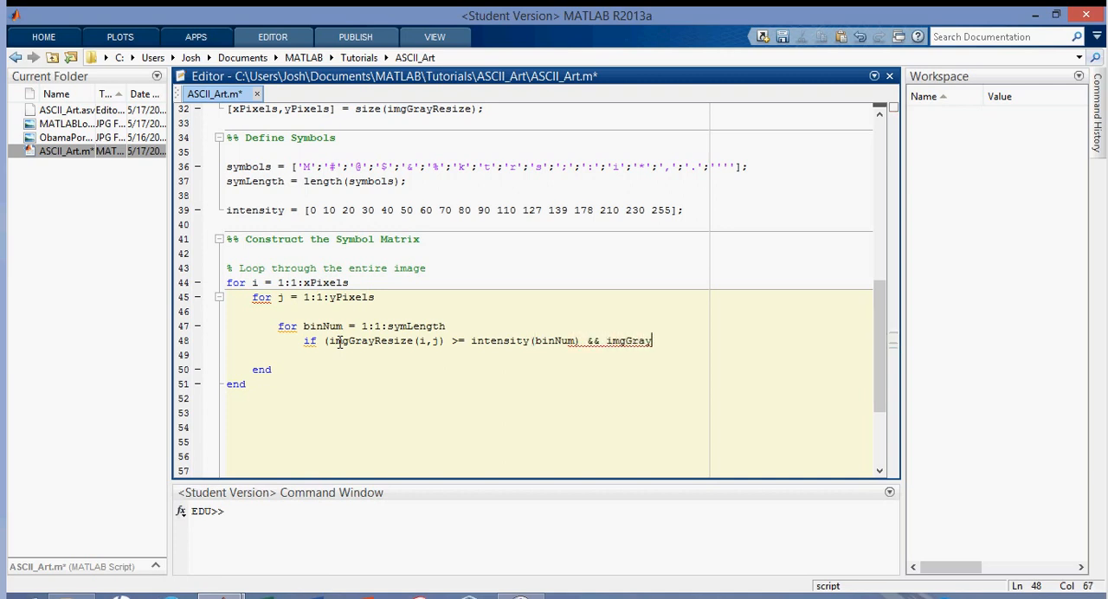
text(Resize(i,j)))
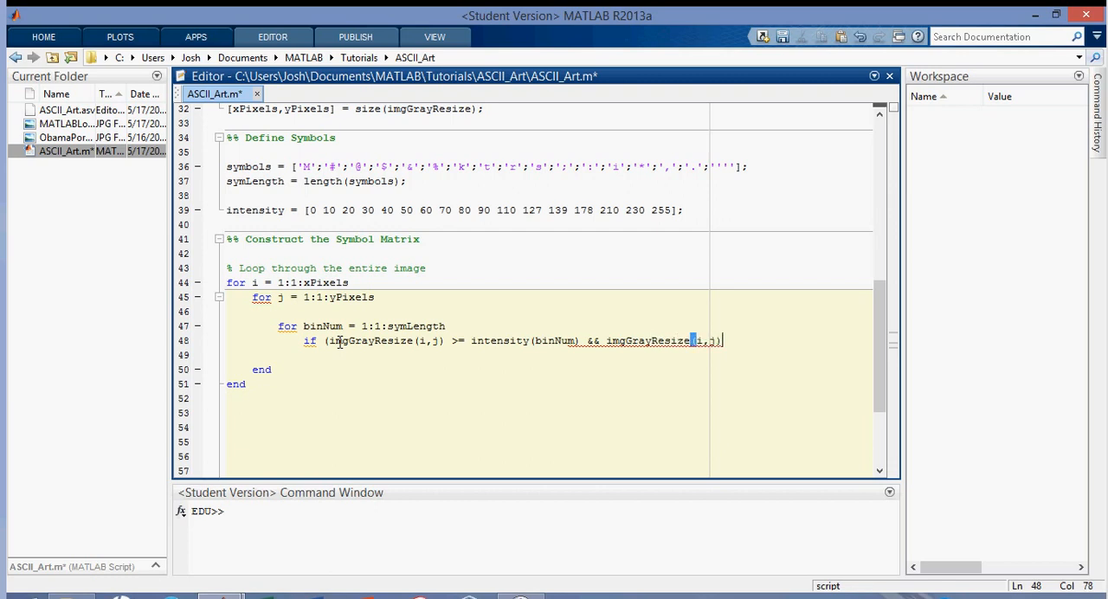
text( <=)
text( intensity(bi)
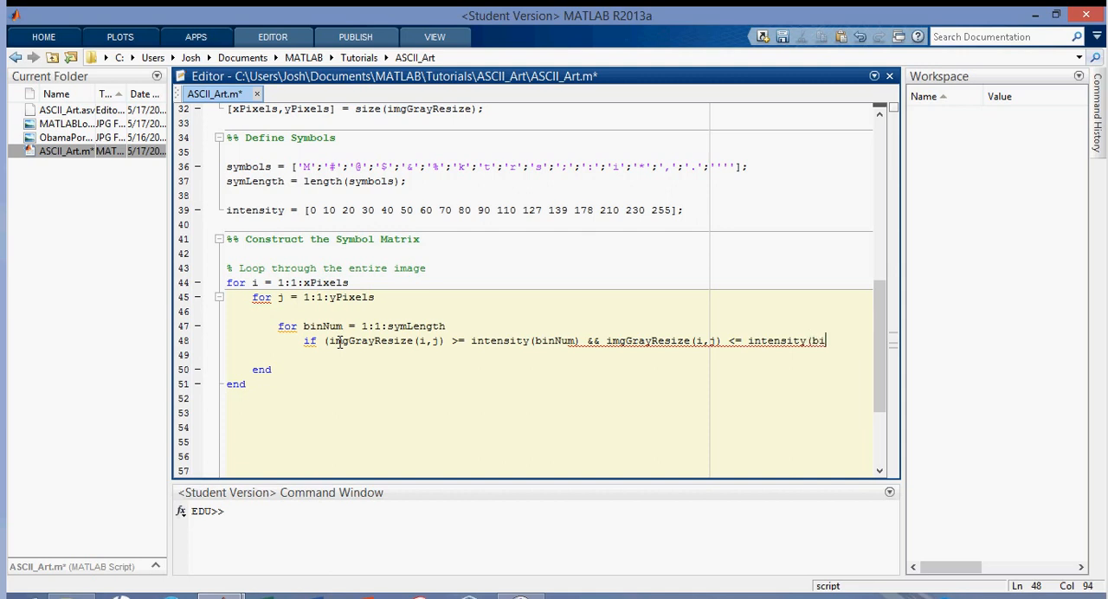
text(nNum+1)
text())
key(Return)
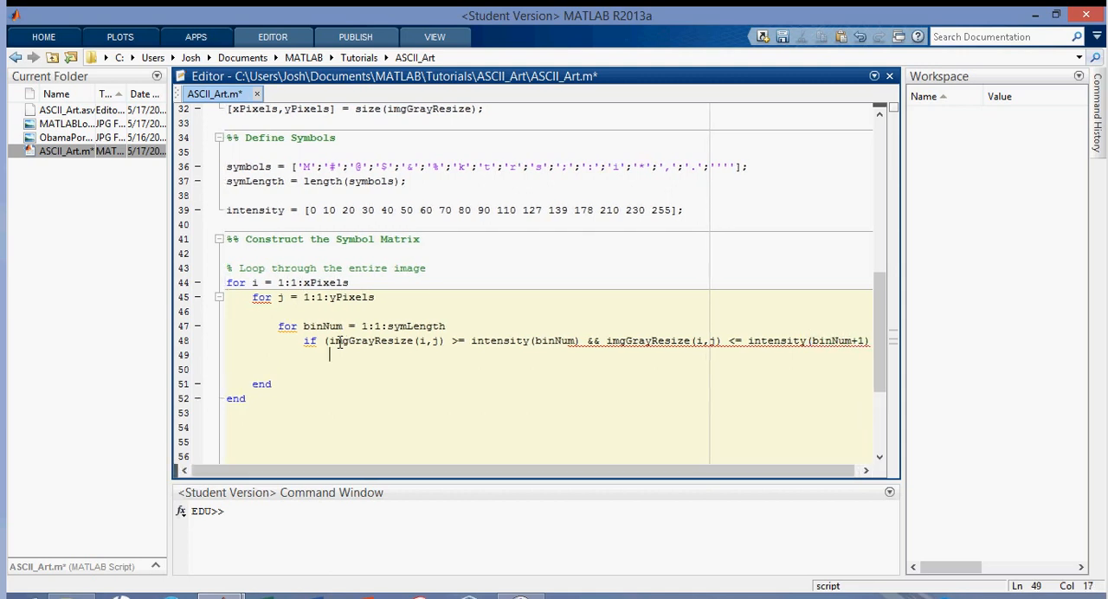
text(symbolIma)
text(j))
text( = symbols()
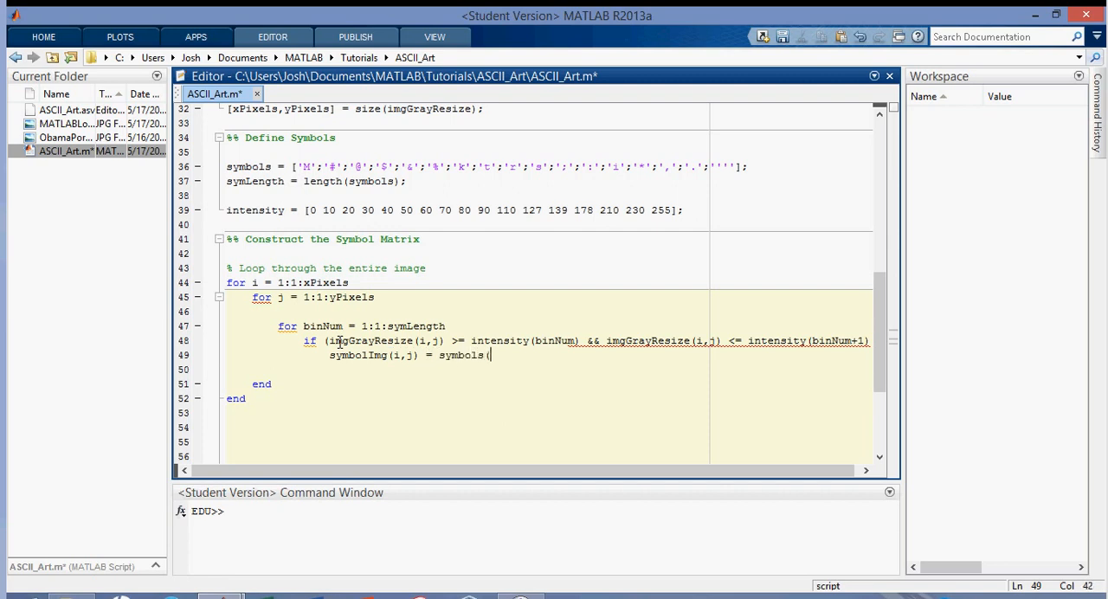
text(binNum))
text(;)
key(Return)
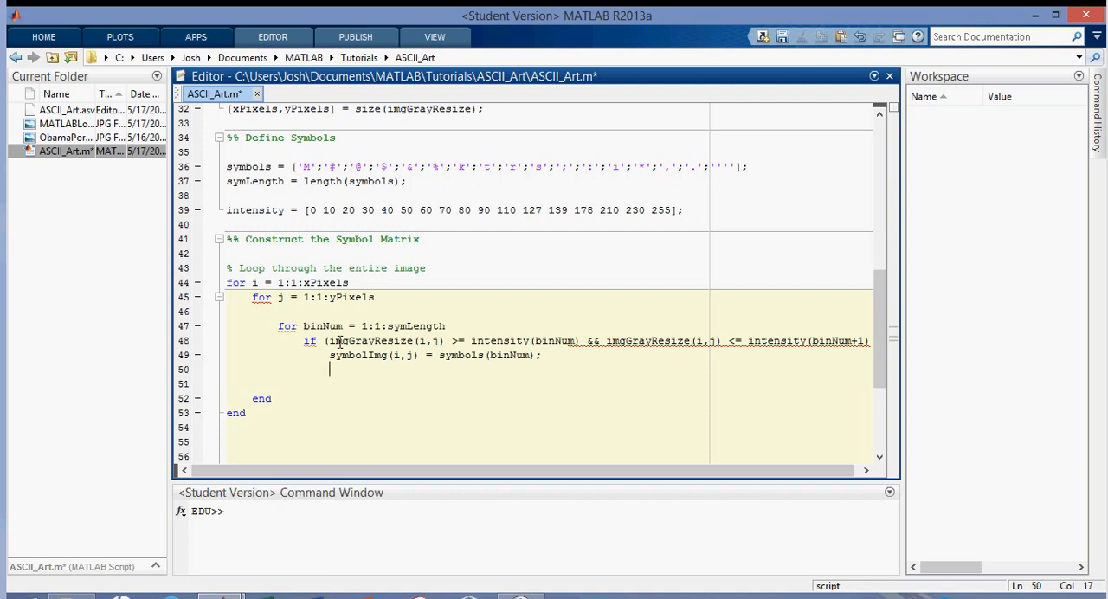
text(break;)
- Add break and the two end statements closing the if block and binNum loop
key(Return)
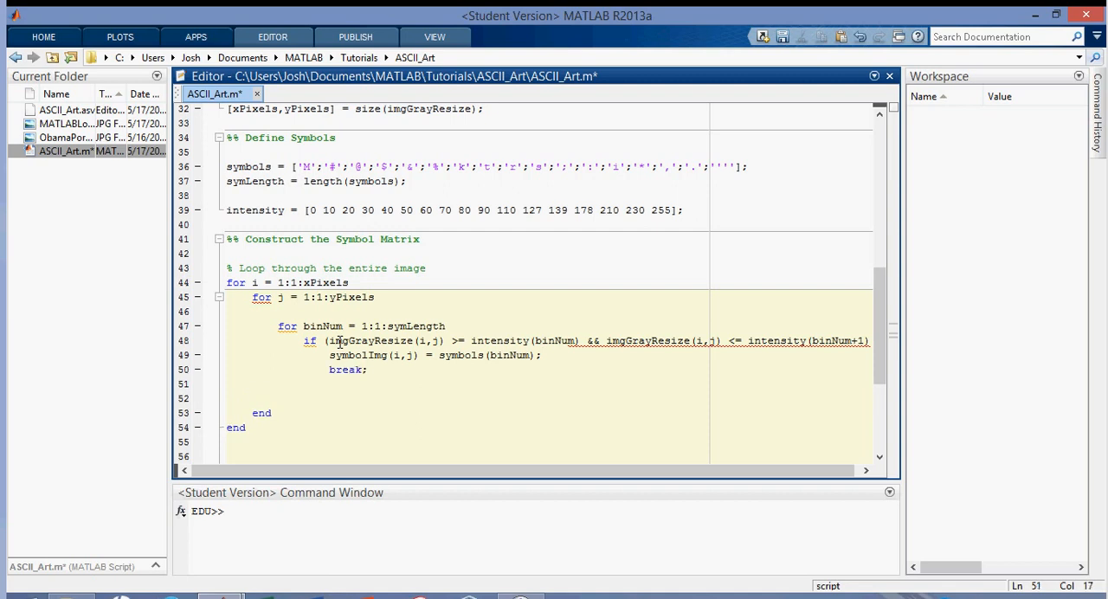
text(end)
key(Return)
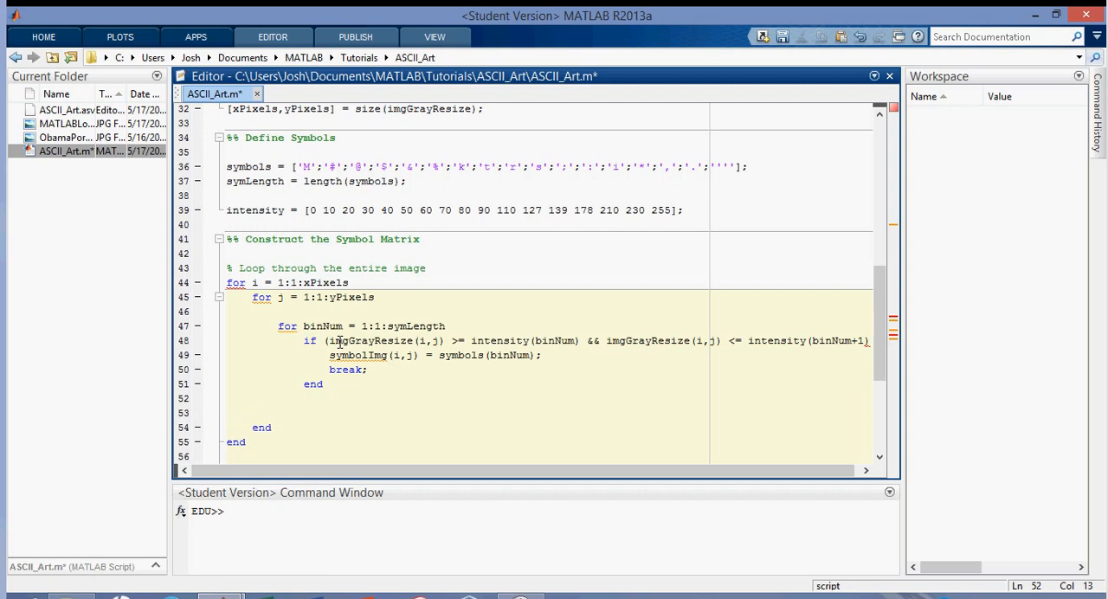
text(end)
key(Return)
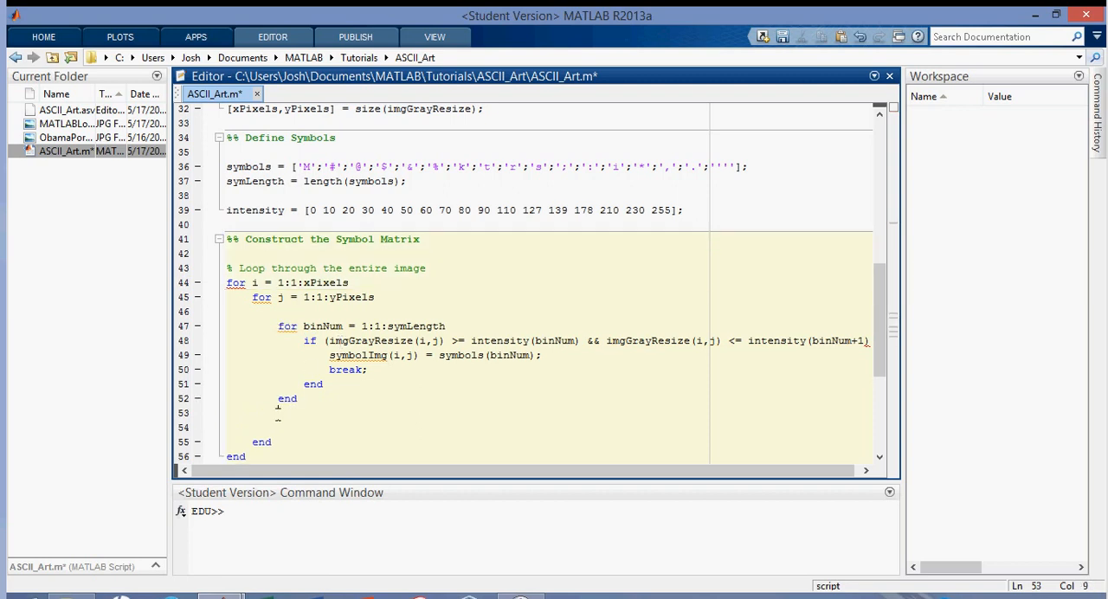
key(BackSpace)
key(BackSpace)
key(BackSpace)
key(BackSpace)
key(BackSpace)
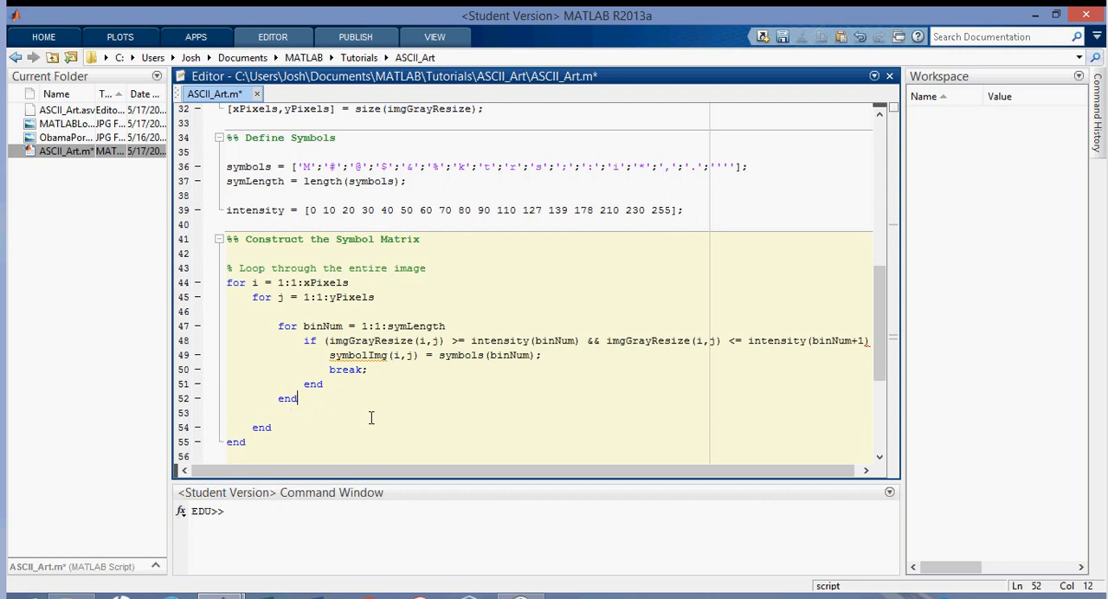
scroll(370, 415, down, 3)
- Review the symbolImg variable name and the blank lines below the loops
click(299, 313)
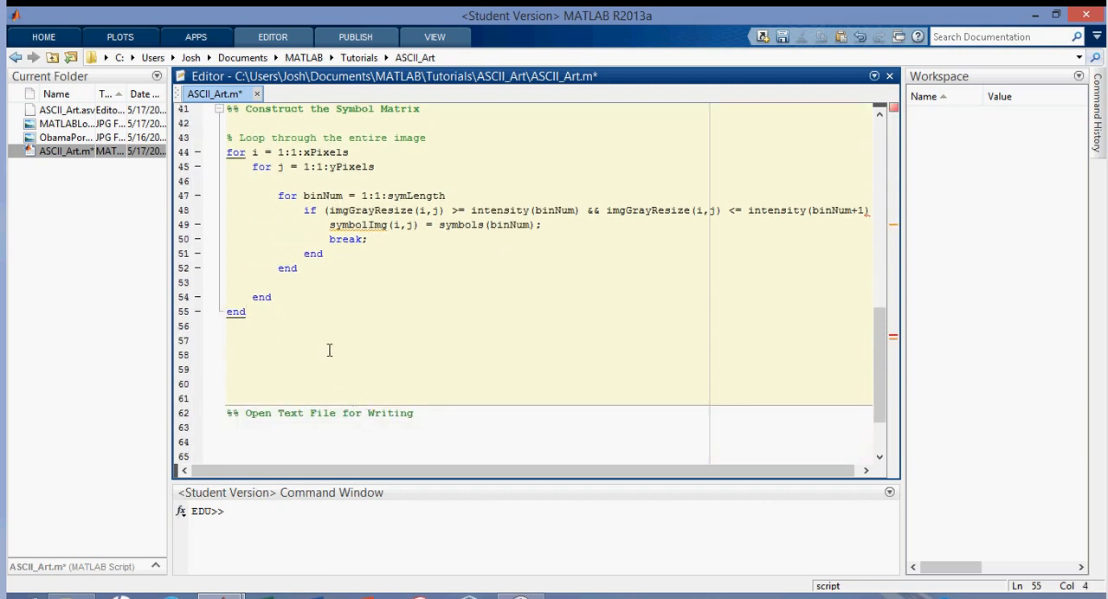
click(362, 225)
click(367, 353)
drag(329, 225, 362, 225)
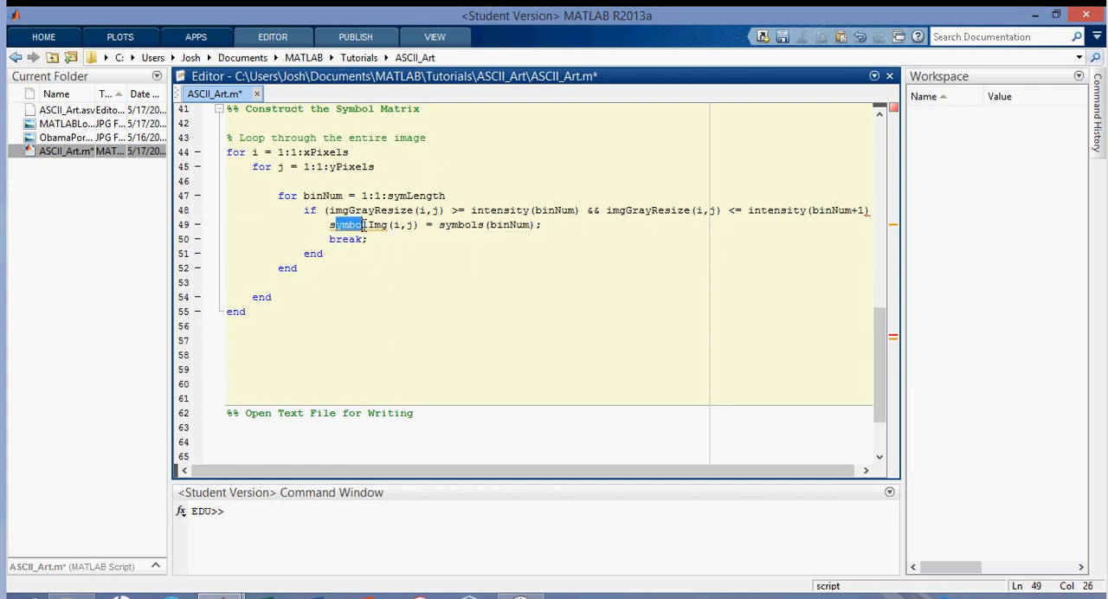
click(445, 139)
click(329, 310)
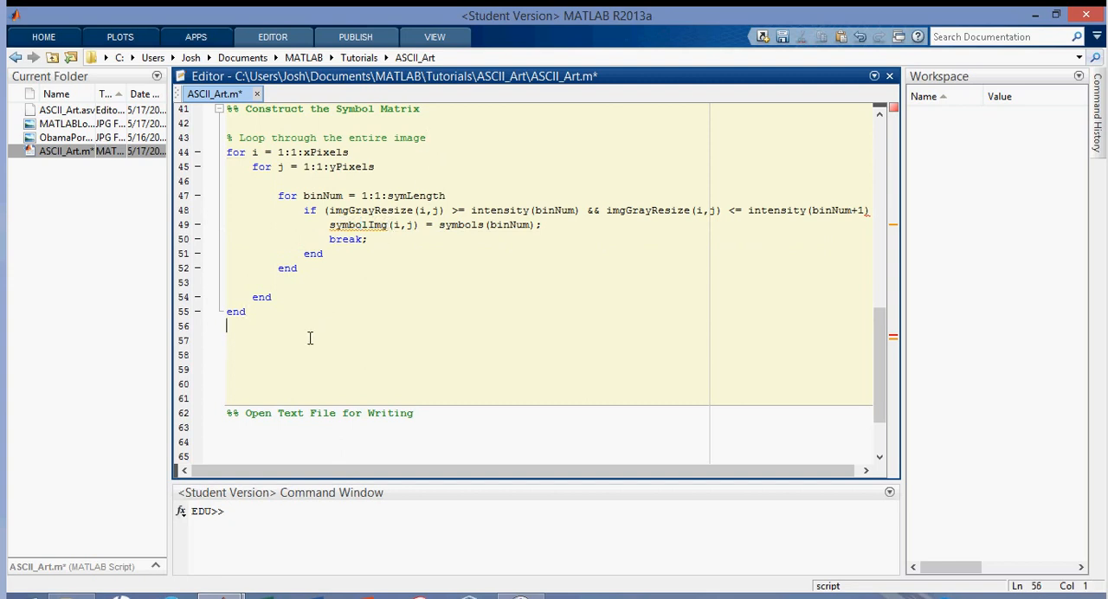
- Delete the extra blank lines so Open Text File for Writing sits just below the loops
drag(287, 395, 216, 344)
key(Delete)
key(BackSpace)
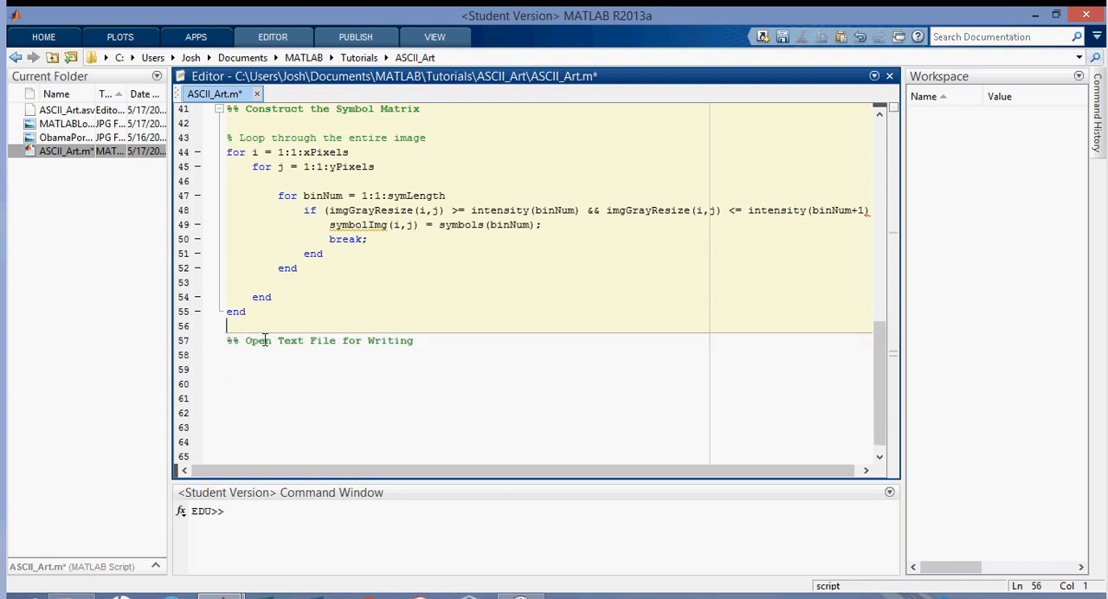
scroll(358, 340, down, 1)
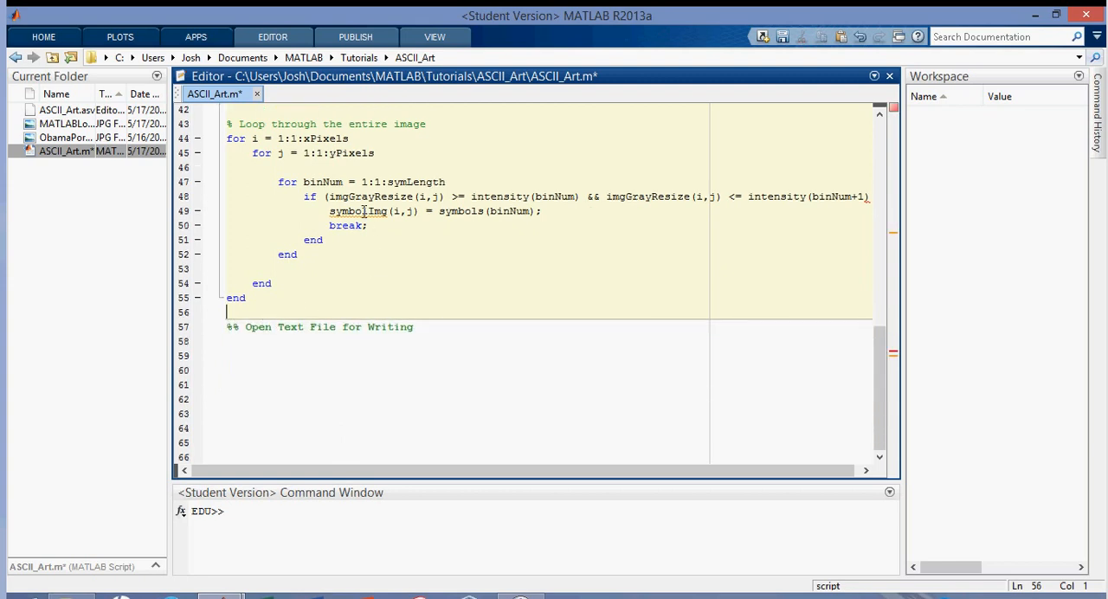
click(362, 211)
click(322, 355)
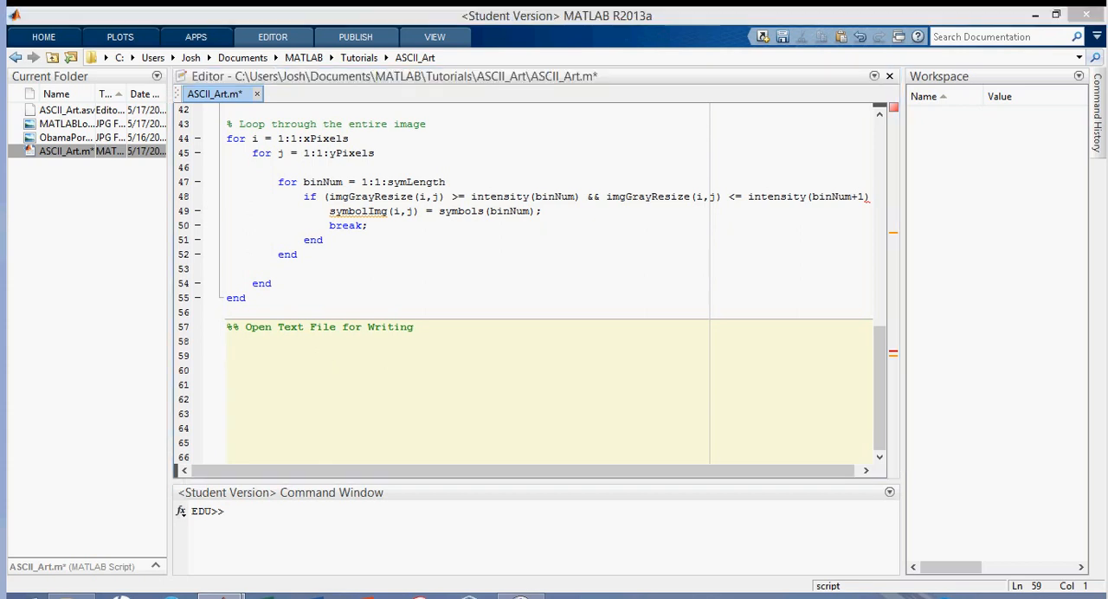
- Set saveToFile = 'Notepad++_Image.txt' under the '% File Name' comment
click(234, 357)
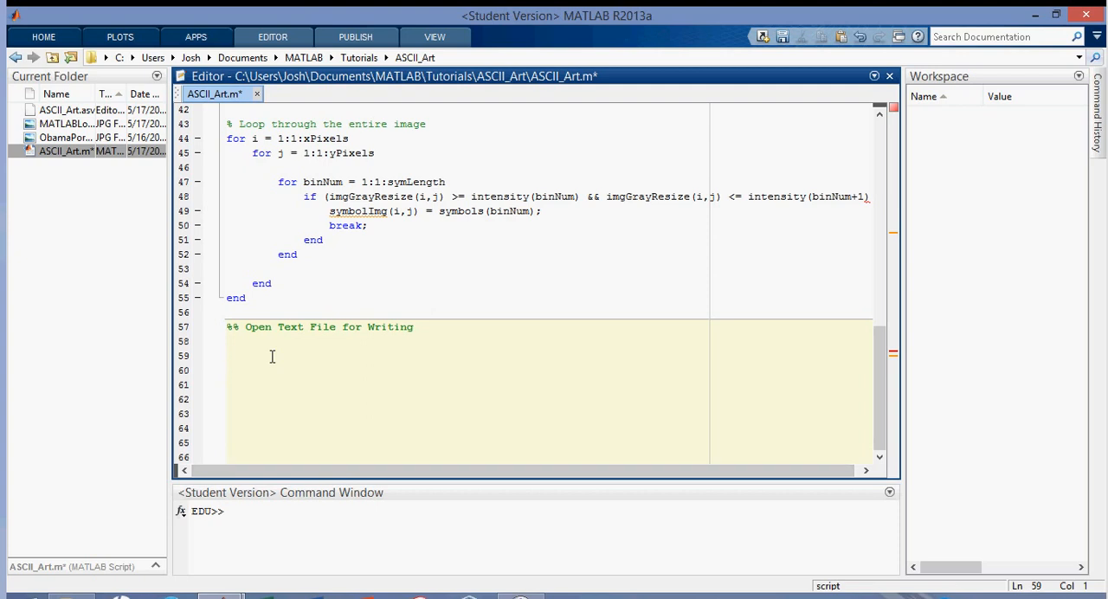
text(% File N)
text(ame)
key(Return)
text(saveToFile)
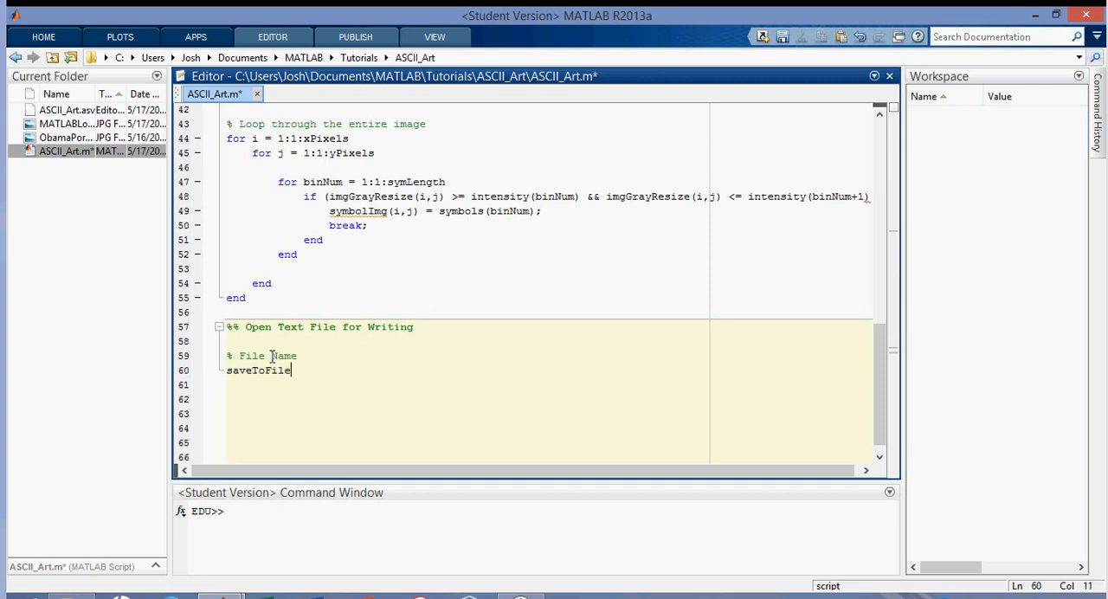
text( = 'N)
text(otep)
key(BackSpace)
text(pad)
text(++_Image.t)
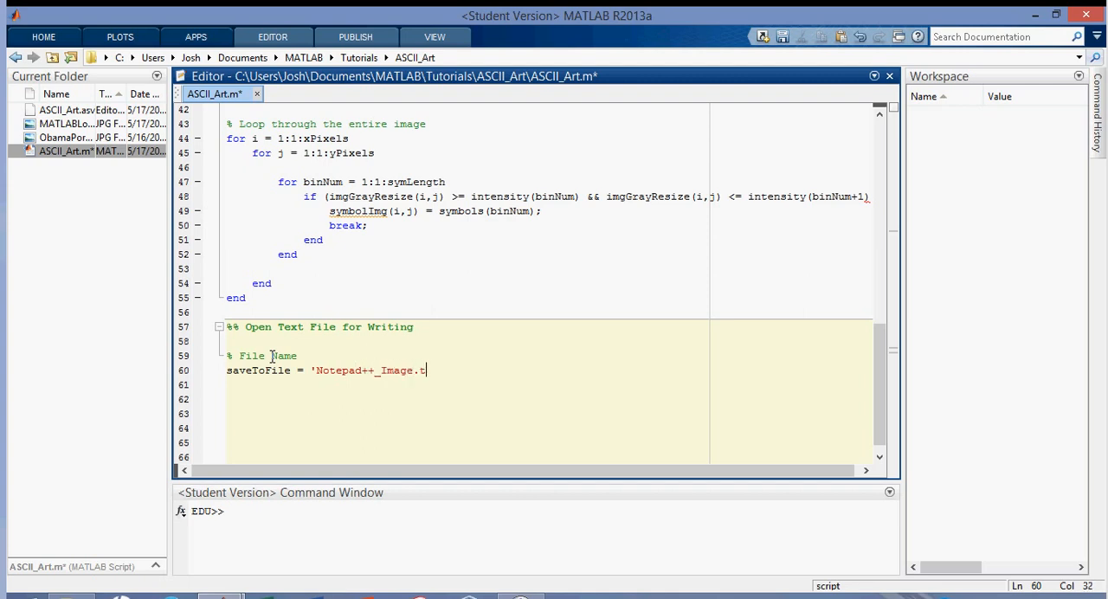
text(xt'))
key(BackSpace)
text(;)
- Set flpth to the folder path and fullFileName = strcat(flpth,saveToFile)
key(Return)
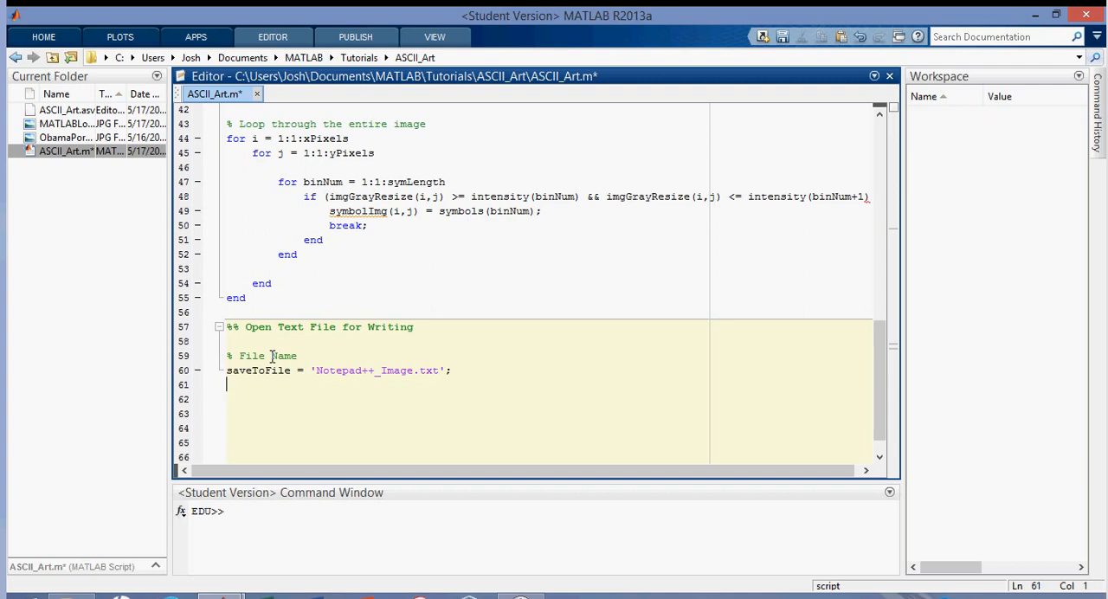
text(flpth = )
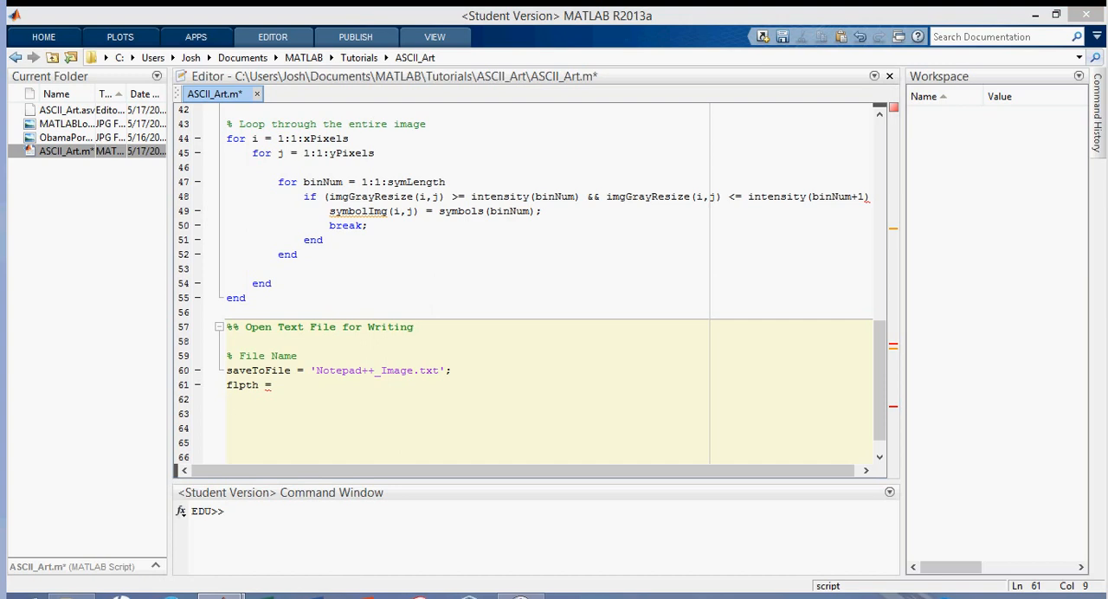
text('C:\Users\Josh\Documents\MATLAB\Tutorials\ASCII_Art\';)
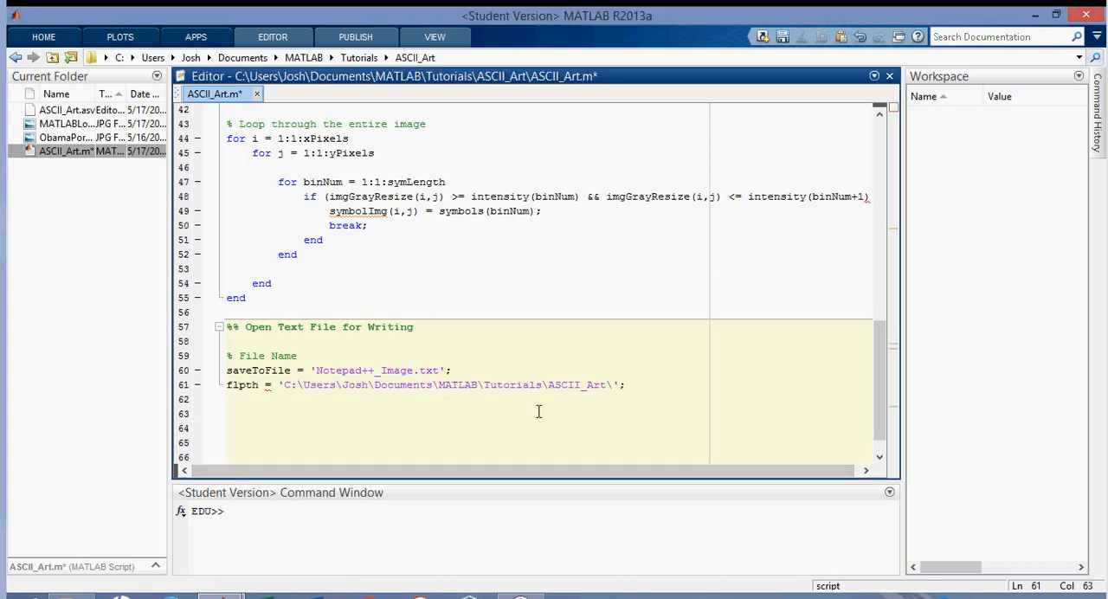
key(Return)
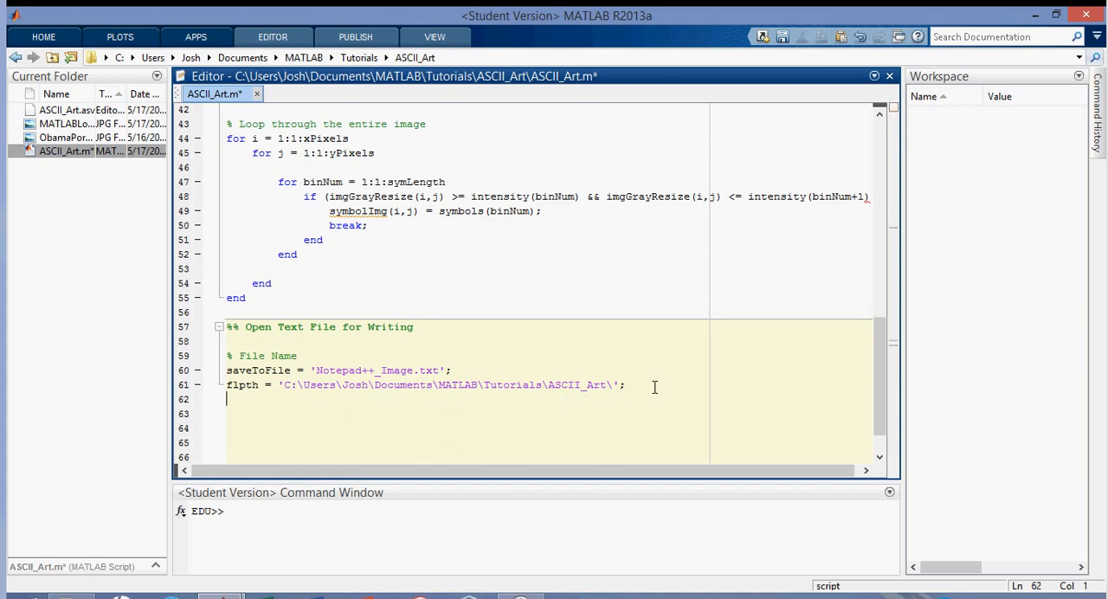
text(ful)
text(llFi)
text(leName = s)
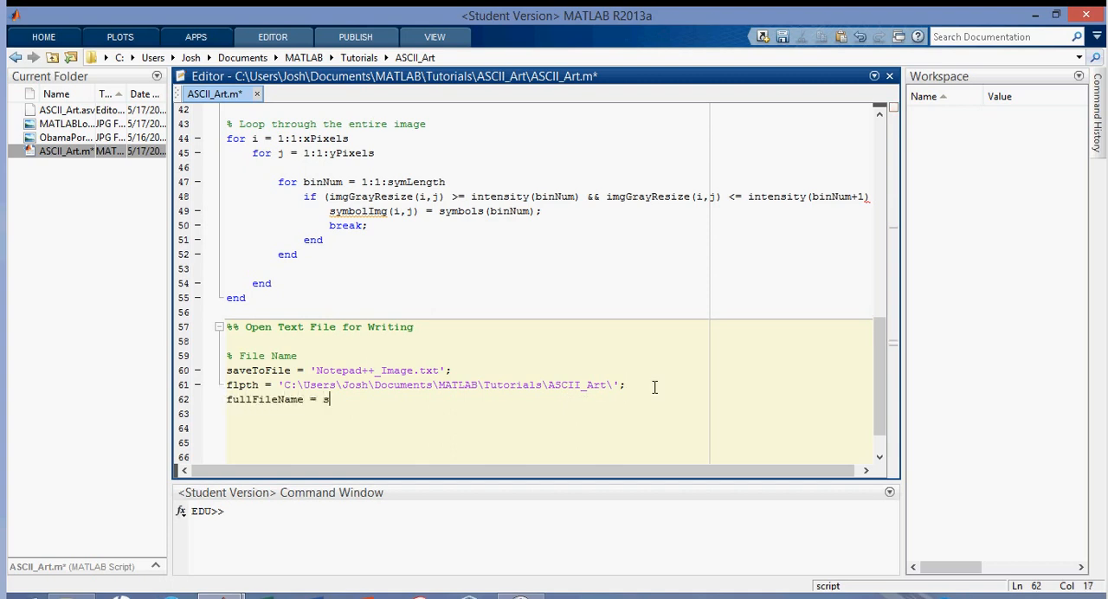
text(trcat()
text(flpth,)
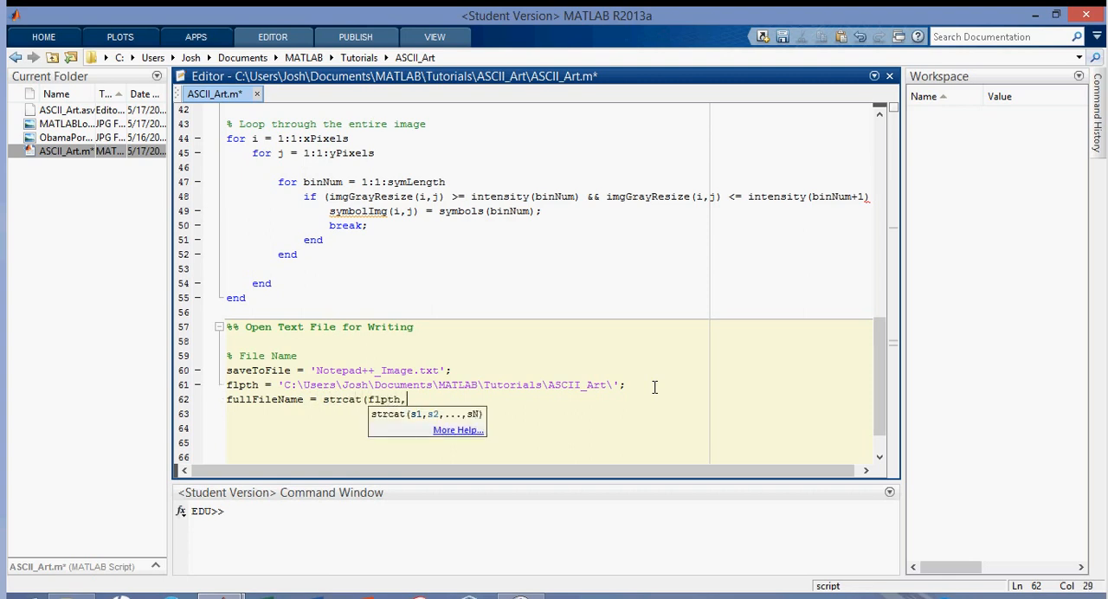
text(saveToFile);)
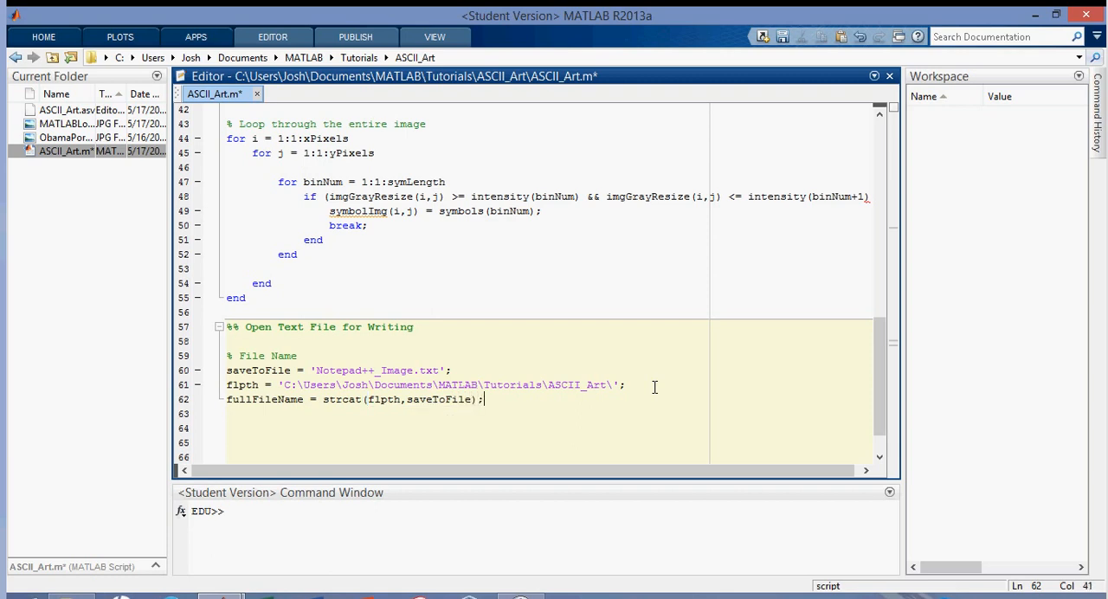
- Add dlmwrite(fullFileName,symbolImg,'delimiter','') under a '% Write out the constructed symbol matrix' comment
key(Return)
key(Return)
text(% Writ)
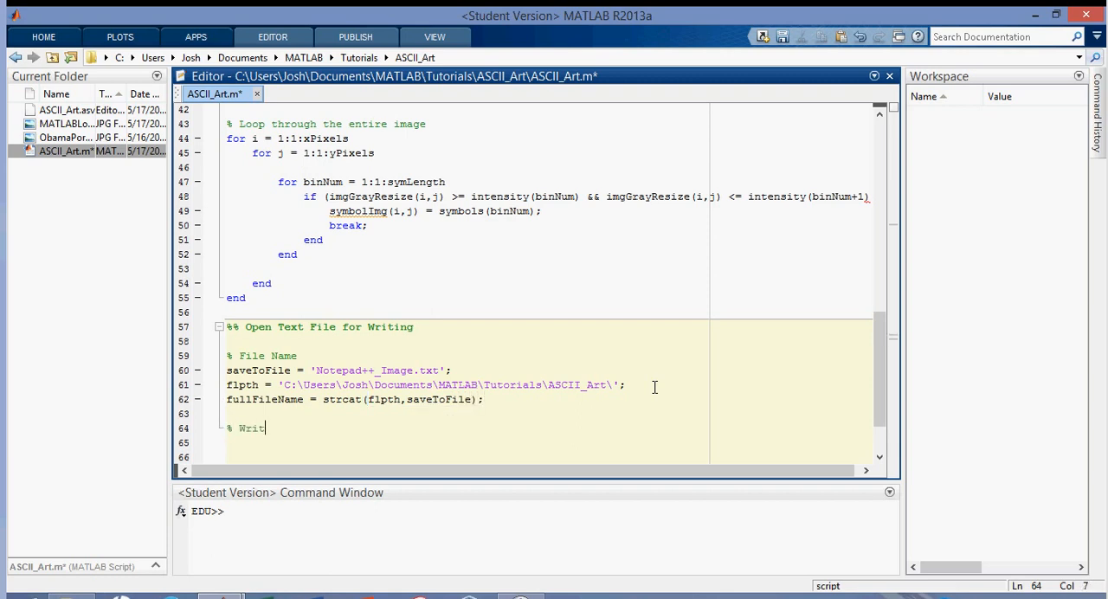
text(e out the con)
text(structed symbo)
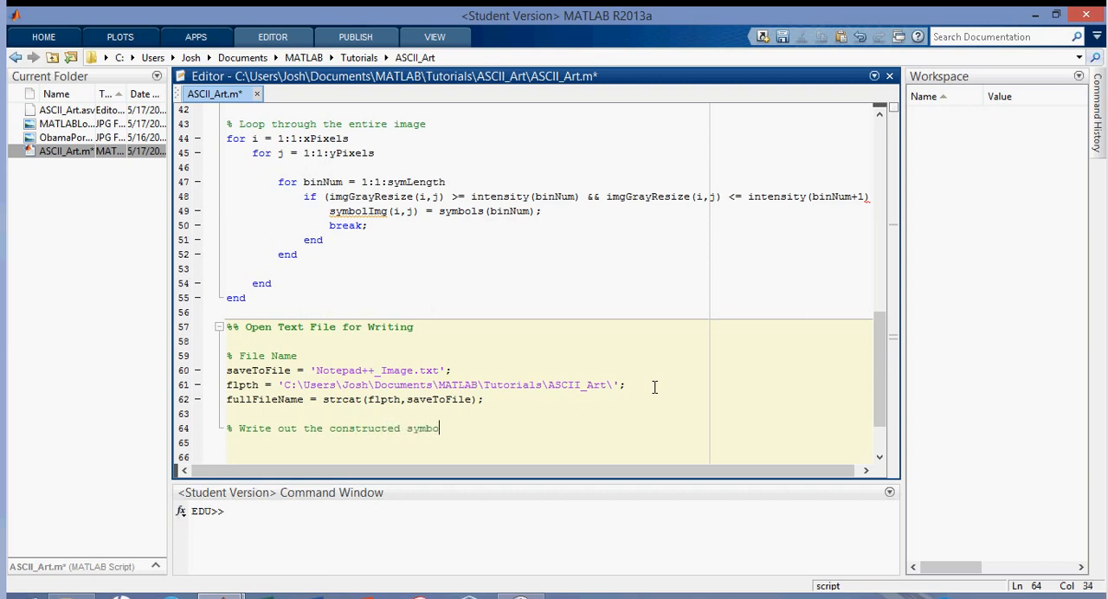
text(l matrix)
key(Return)
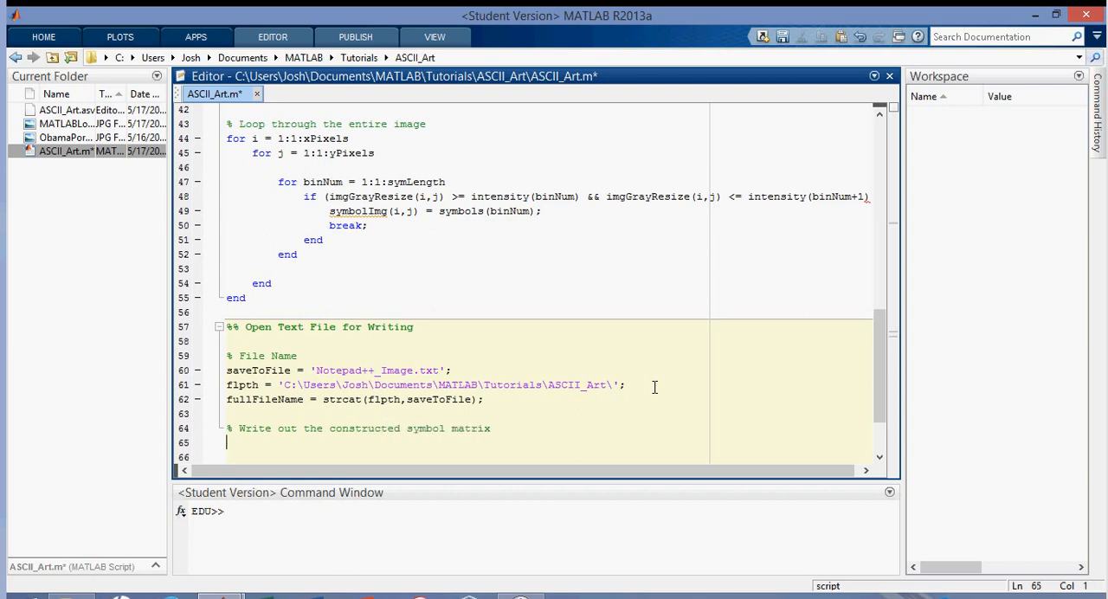
text(dlmwrite()
text(fullF)
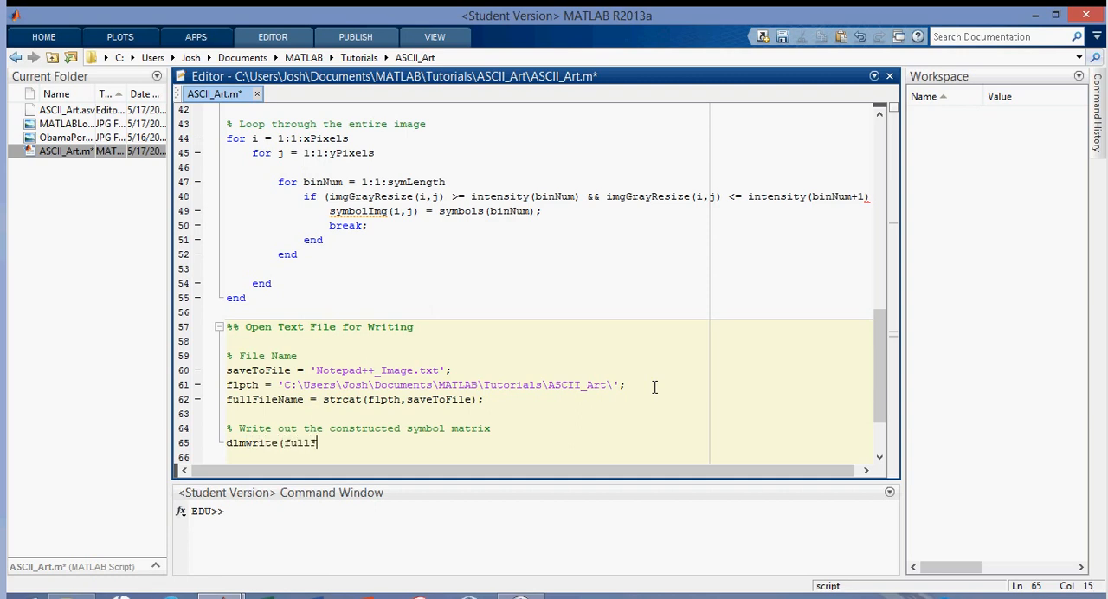
text(ileName,)
text(symbolI)
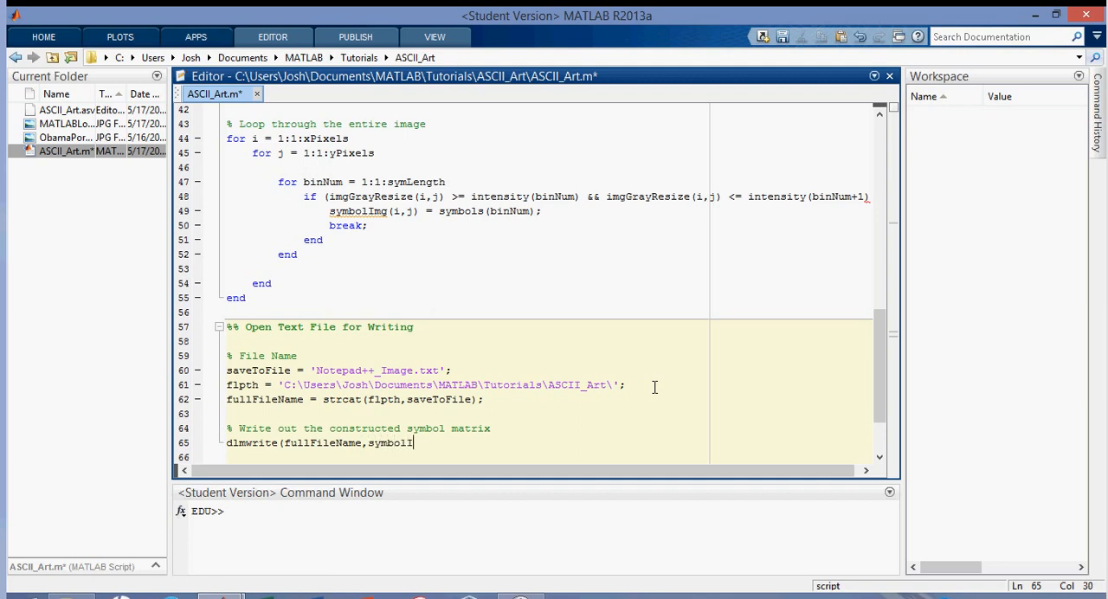
text(mg,'de)
text(limiter','')
text();)
scroll(655, 387, down, 2)
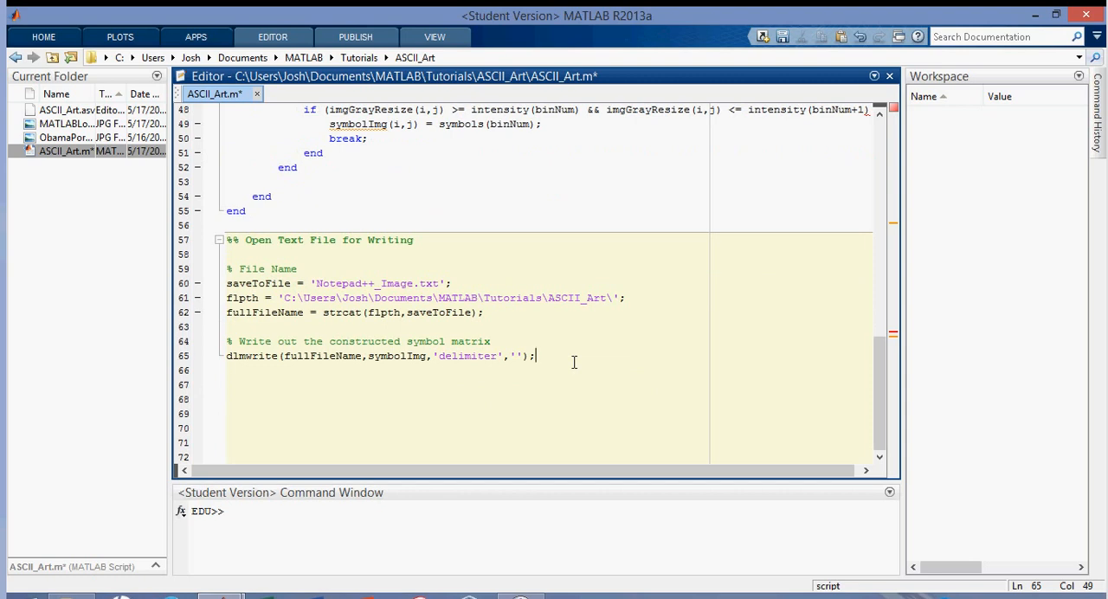
key(Return)
key(BackSpace)
- Save ASCII_Art.m and widen the Current Folder Name column to show MATLABLogo.jpg
key(ctrl+s)
scroll(593, 377, up, 2)
scroll(593, 377, up, 7)
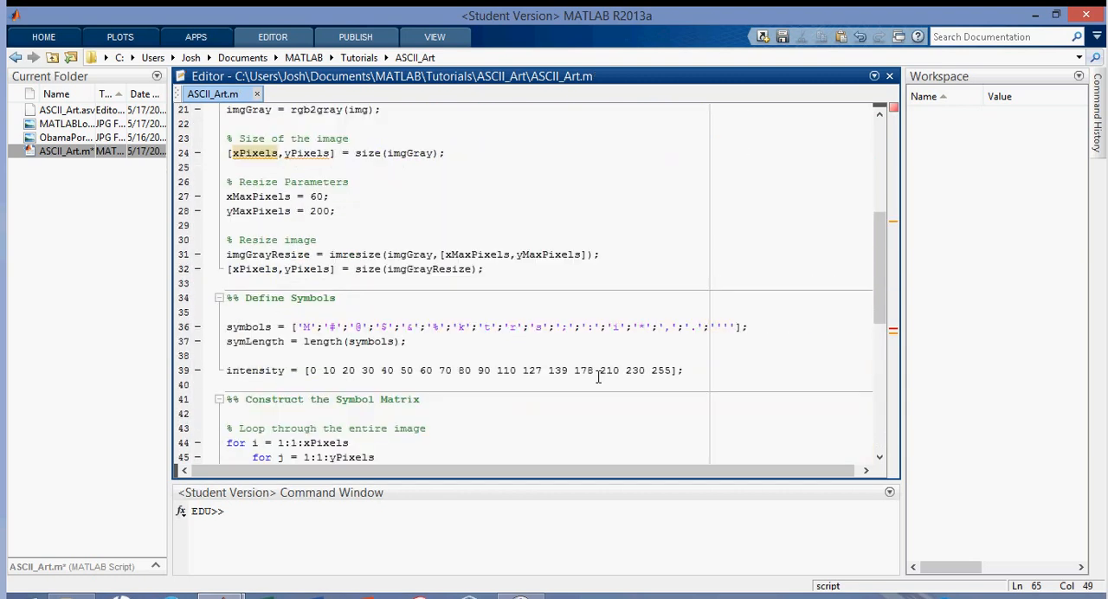
scroll(598, 377, up, 2)
key(ctrl+s)
scroll(596, 376, down, 3)
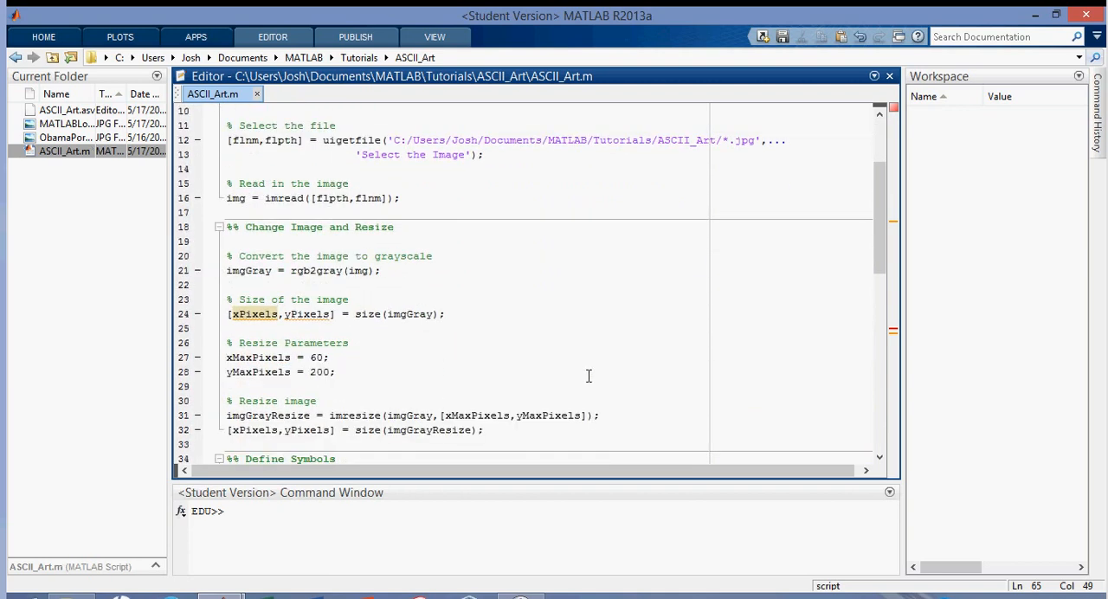
scroll(594, 376, down, 3)
scroll(589, 376, down, 5)
scroll(589, 375, up, 8)
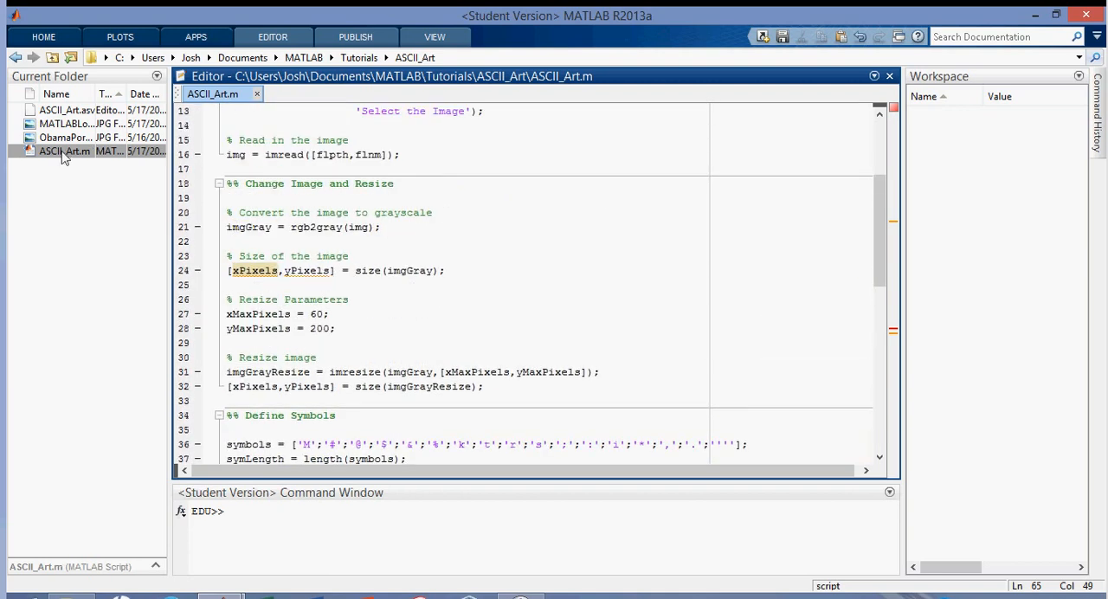
drag(96, 94, 121, 95)
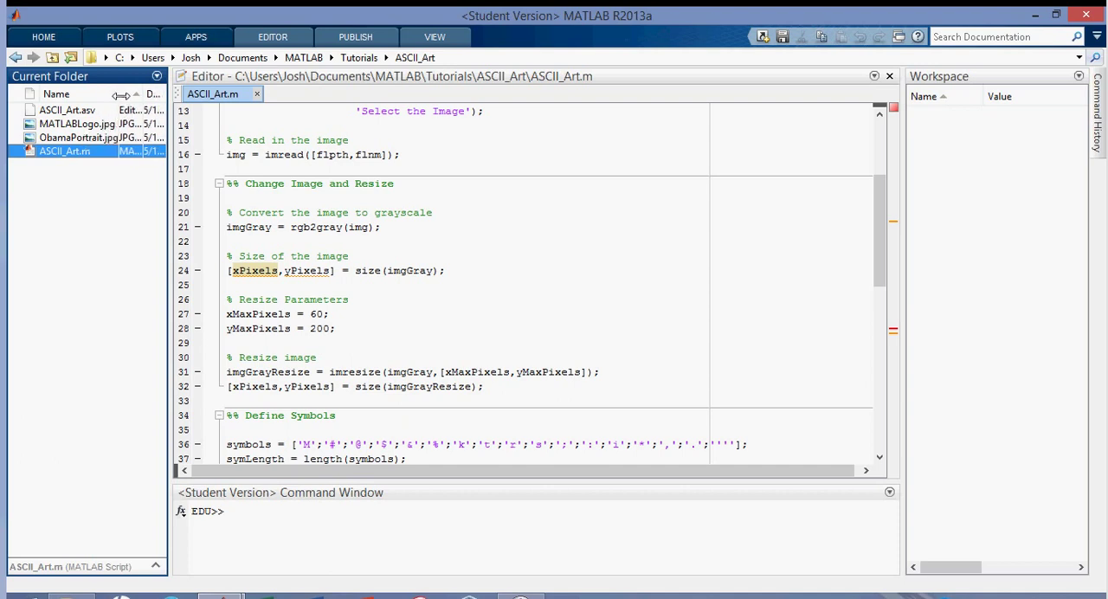
click(73, 124)
click(401, 296)
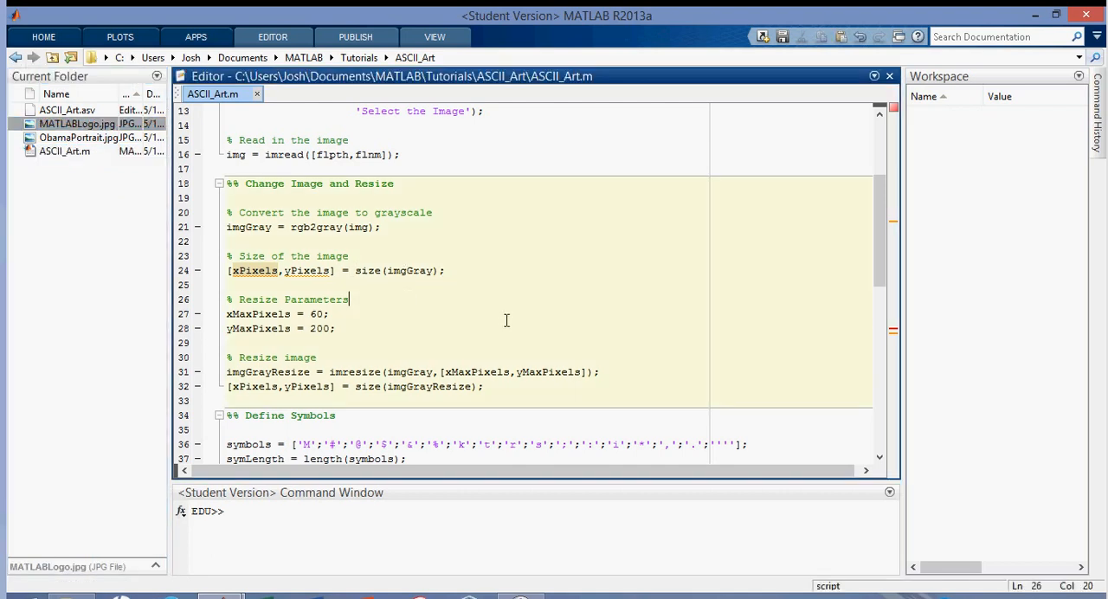
- Run the script and add the missing ')' at the end of line 48 from the error link
key(F5)
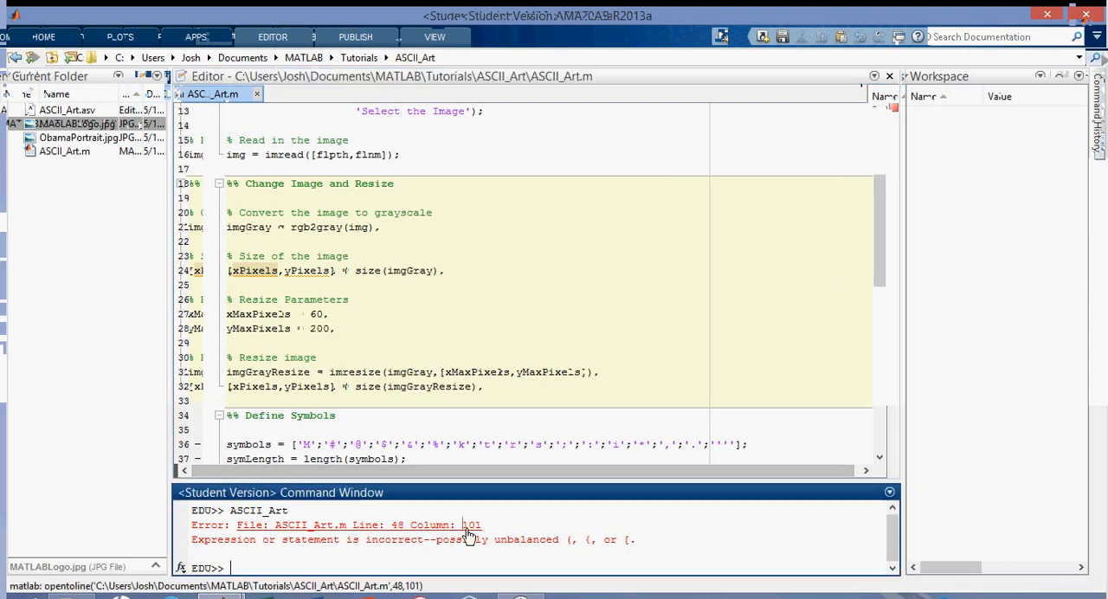
click(474, 525)
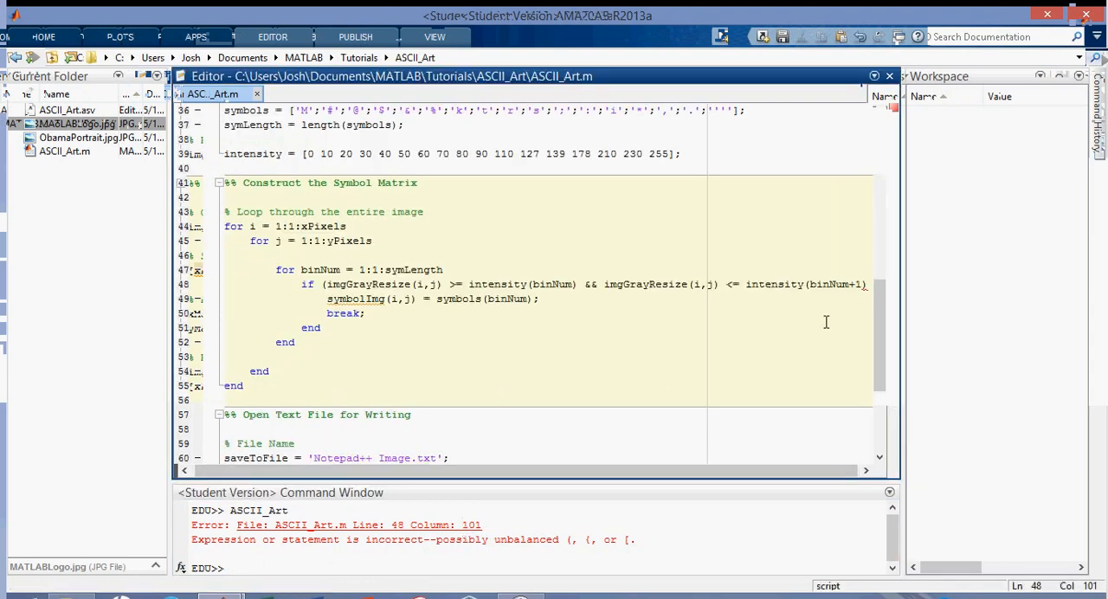
text())
click(786, 330)
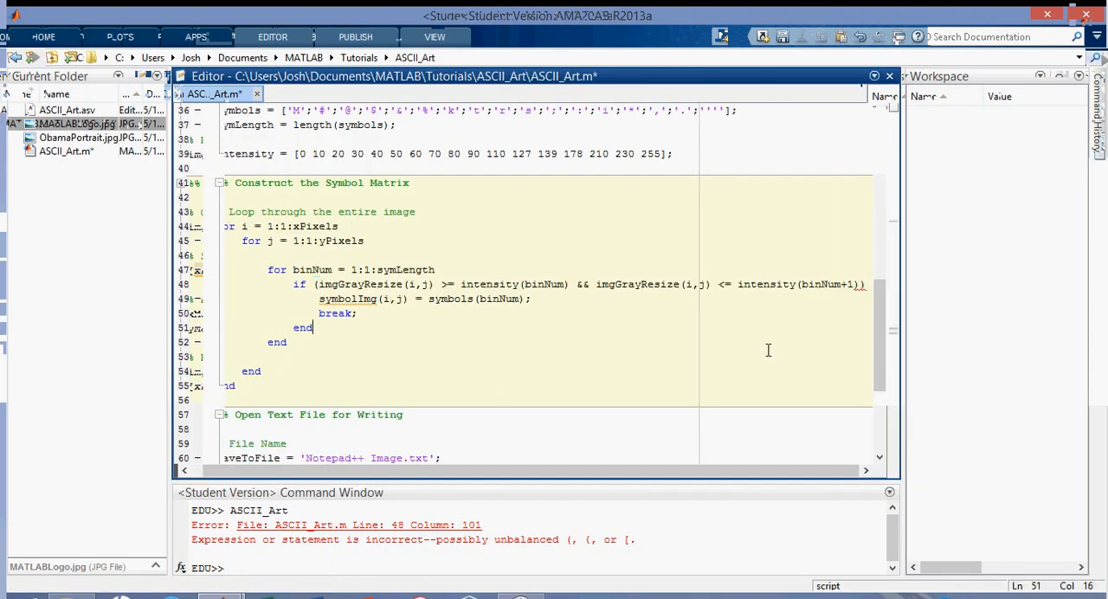
- Rerun ASCII_Art on ObamaPortrait, producing Notepad++_Image.txt
click(568, 395)
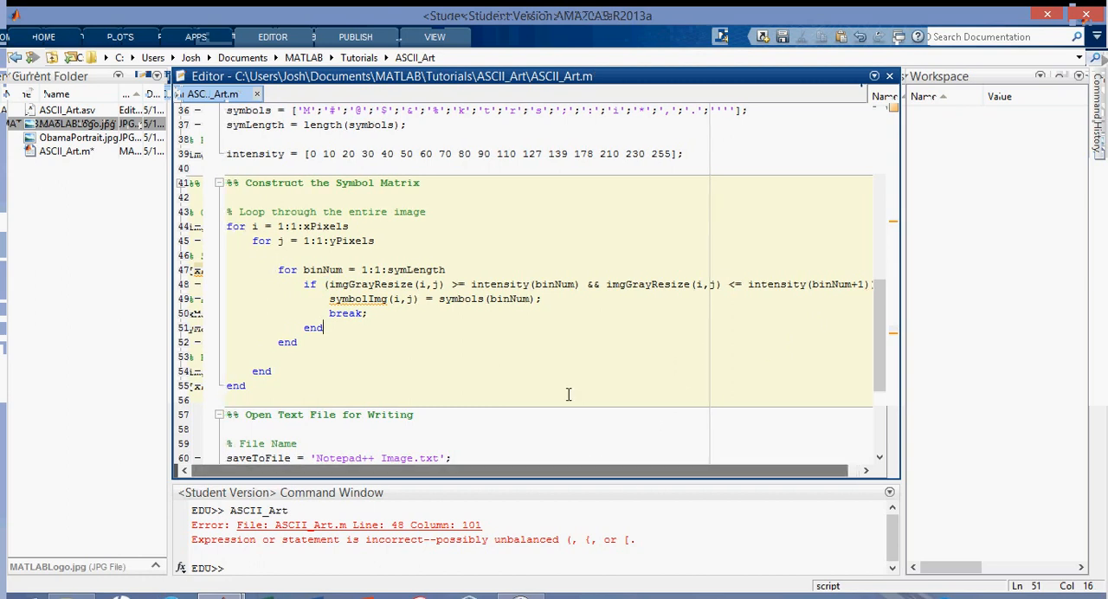
key(F5)
double_click(266, 187)
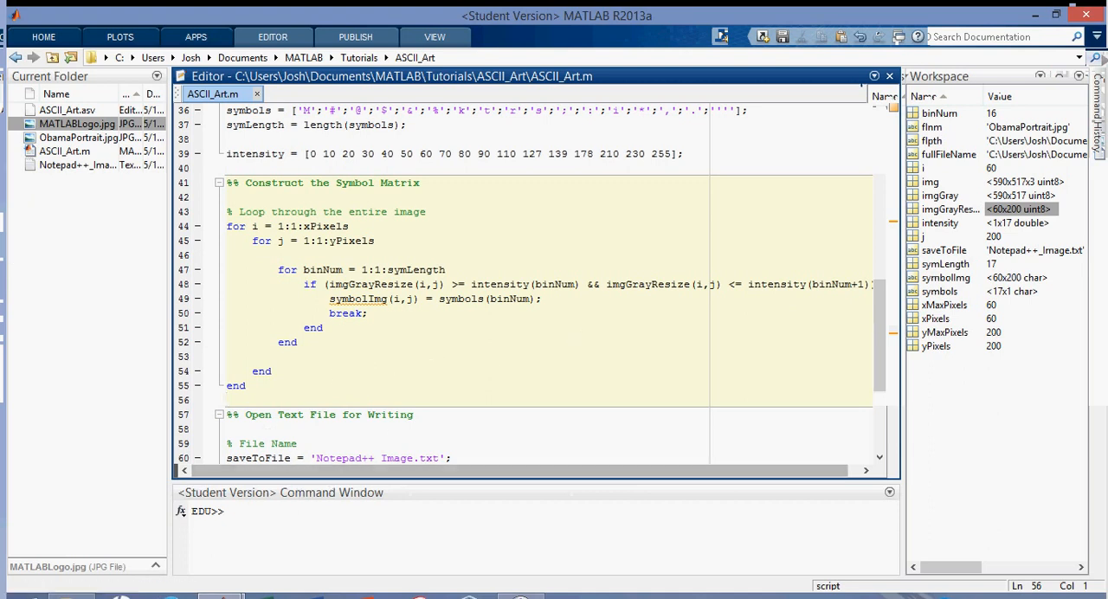
- Open Notepad++_Image.txt from the ASCII_Art folder in Notepad++ and view the ASCII portrait
click(72, 596)
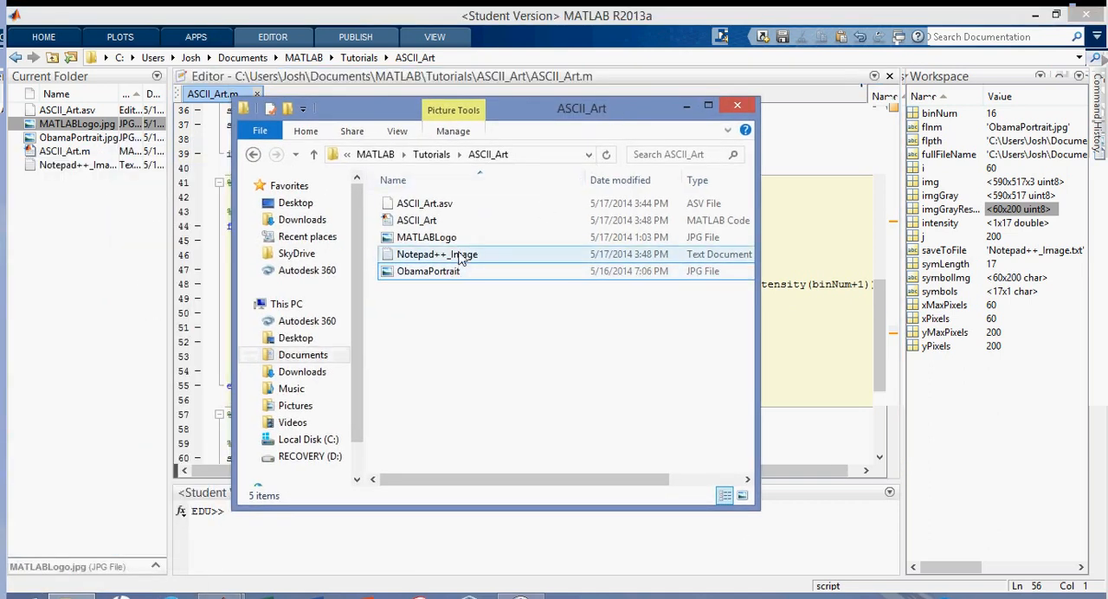
click(459, 256)
right_click(457, 252)
click(531, 317)
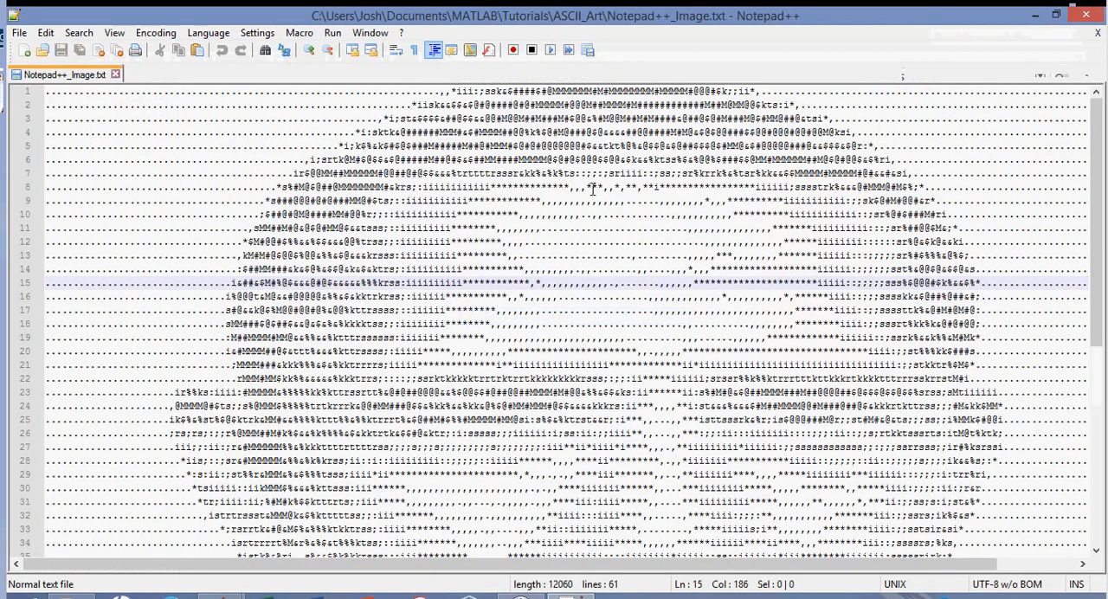
drag(1101, 205, 1101, 404)
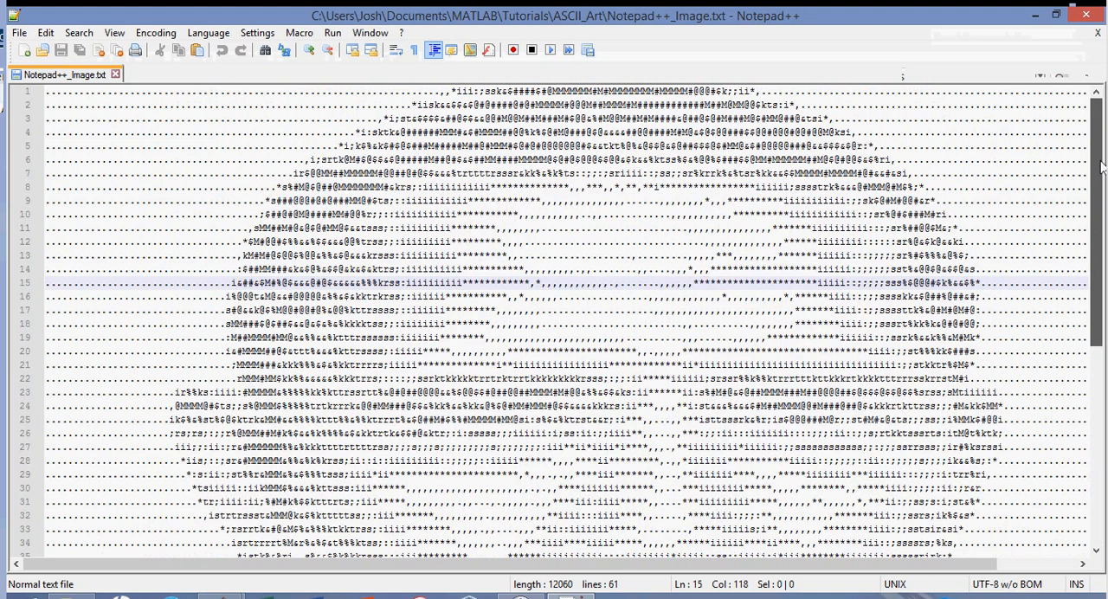
mouse_move(1103, 376)
mouse_down()
mouse_move(1105, 403)
mouse_move(1101, 200)
mouse_up()
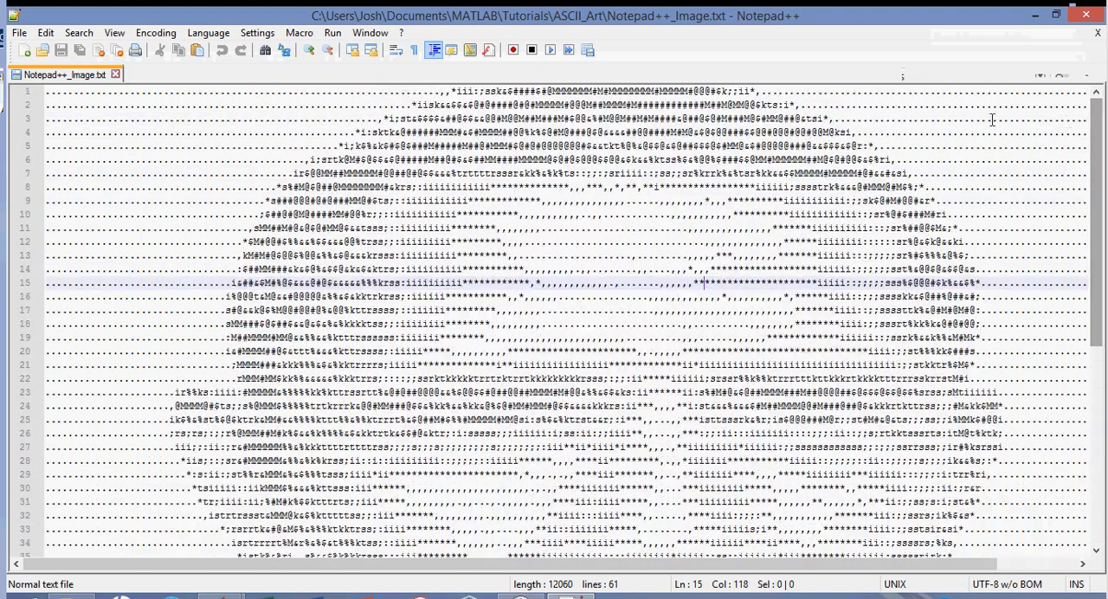
click(737, 254)
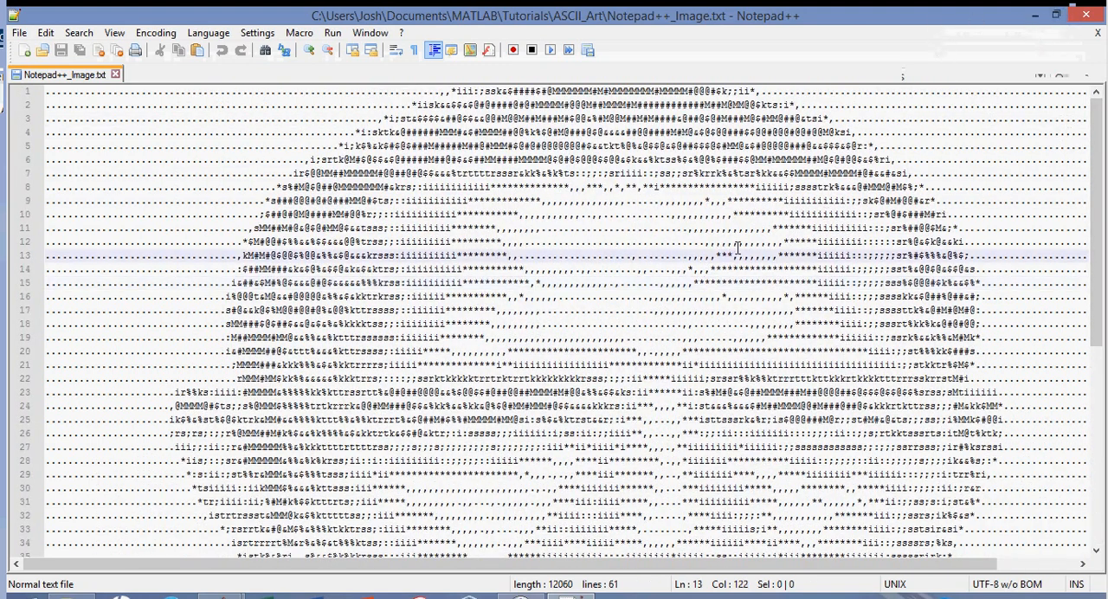
ctrl+scroll(670, 236, down, 1)
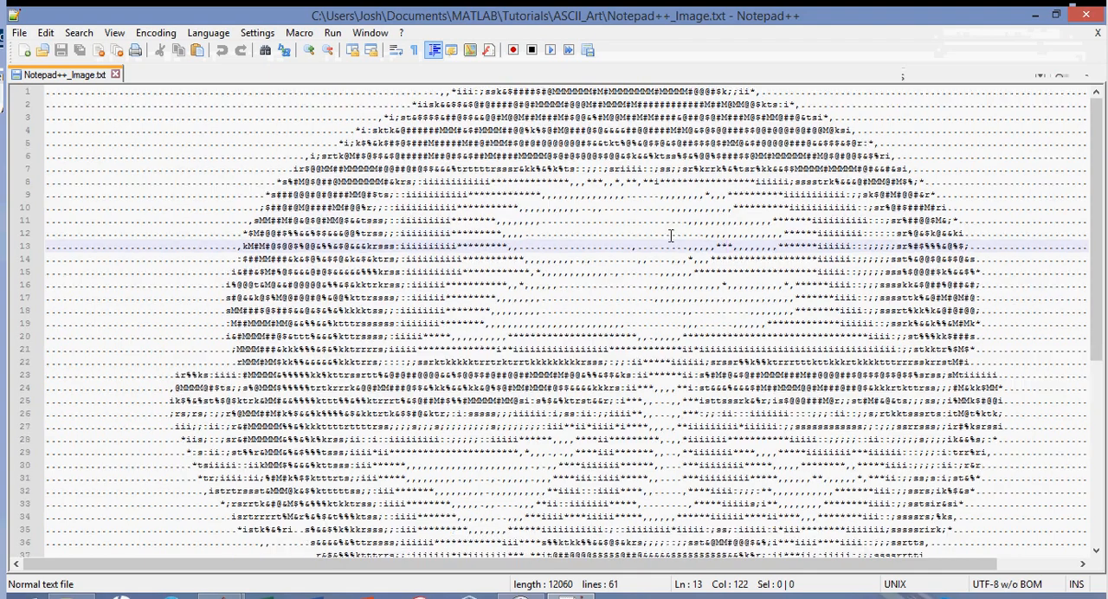
ctrl+scroll(671, 235, down, 1)
ctrl+scroll(670, 236, down, 3)
ctrl+scroll(670, 235, down, 2)
ctrl+scroll(671, 236, up, 2)
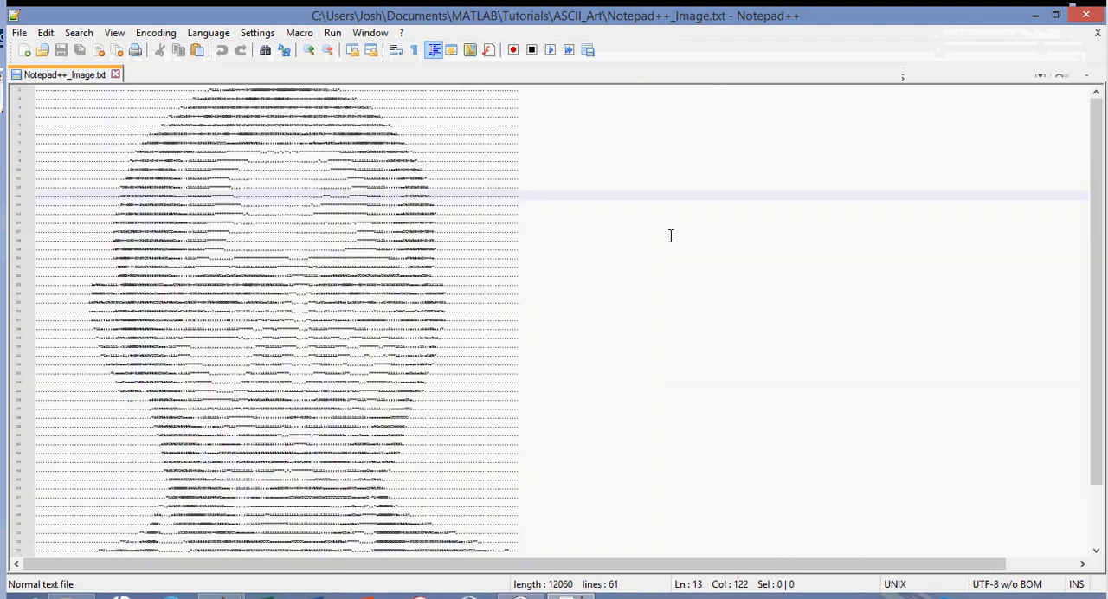
ctrl+scroll(671, 235, up, 2)
ctrl+scroll(670, 236, up, 2)
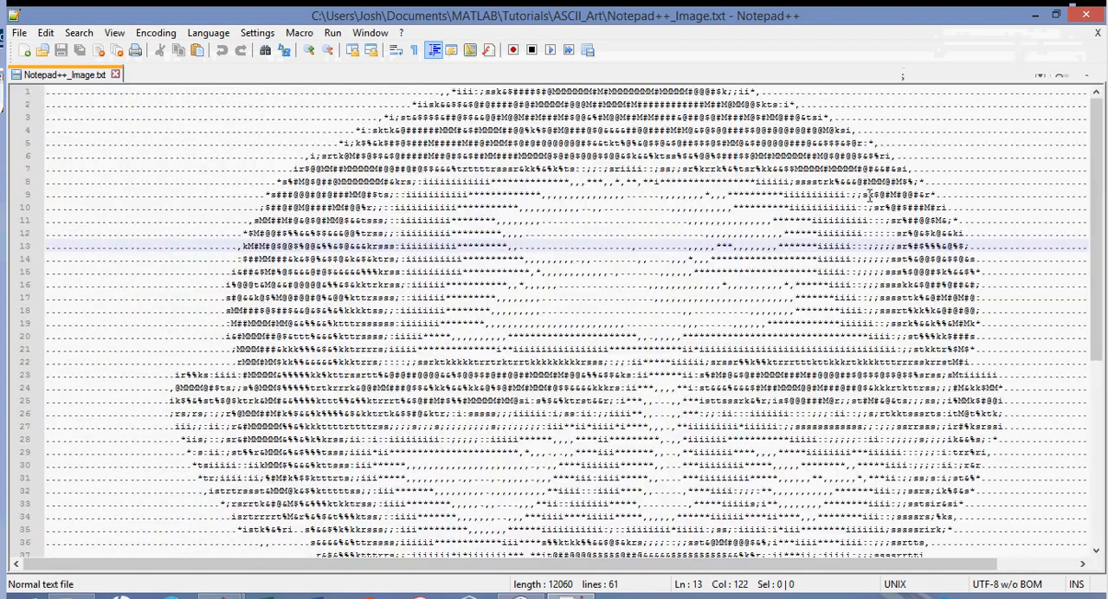
ctrl+scroll(812, 223, down, 2)
ctrl+scroll(812, 224, down, 2)
ctrl+scroll(811, 224, down, 2)
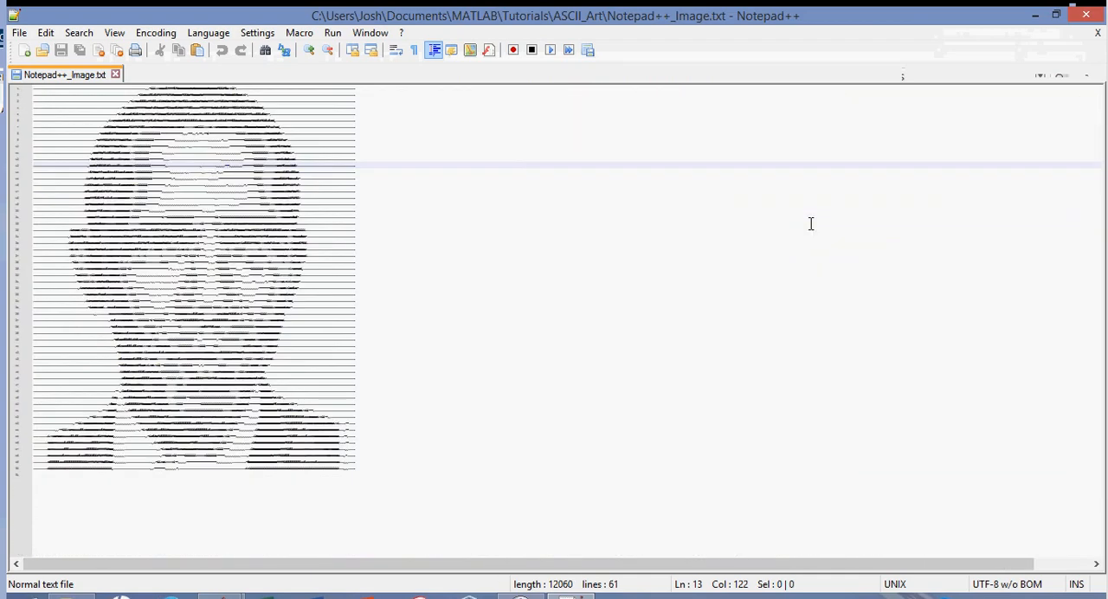
ctrl+scroll(812, 224, up, 1)
ctrl+scroll(811, 223, up, 1)
ctrl+scroll(811, 223, up, 1)
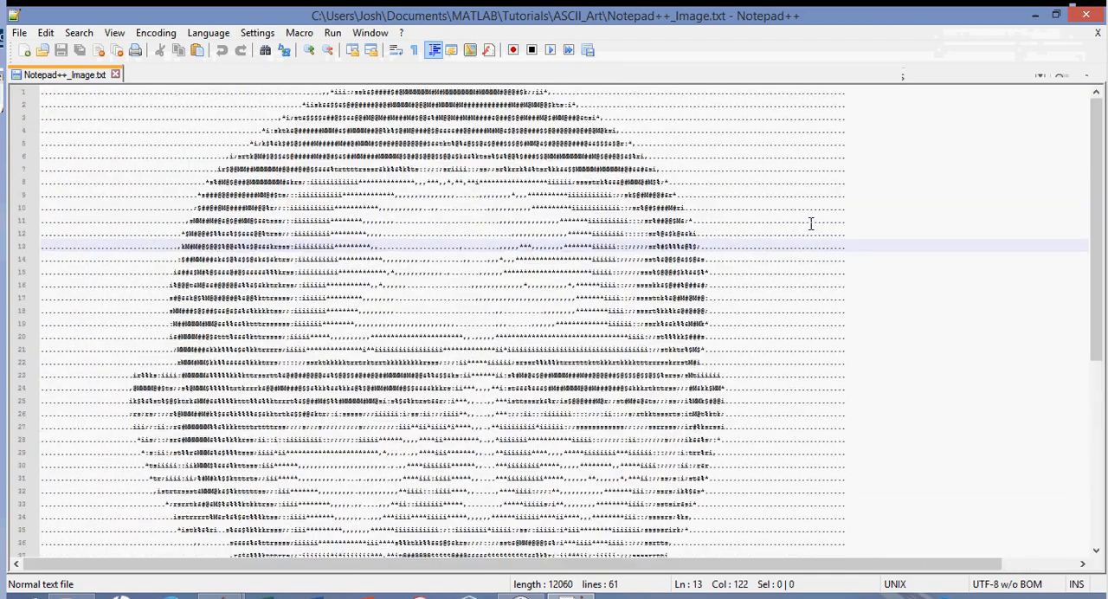
ctrl+scroll(811, 223, up, 2)
scroll(801, 234, down, 8)
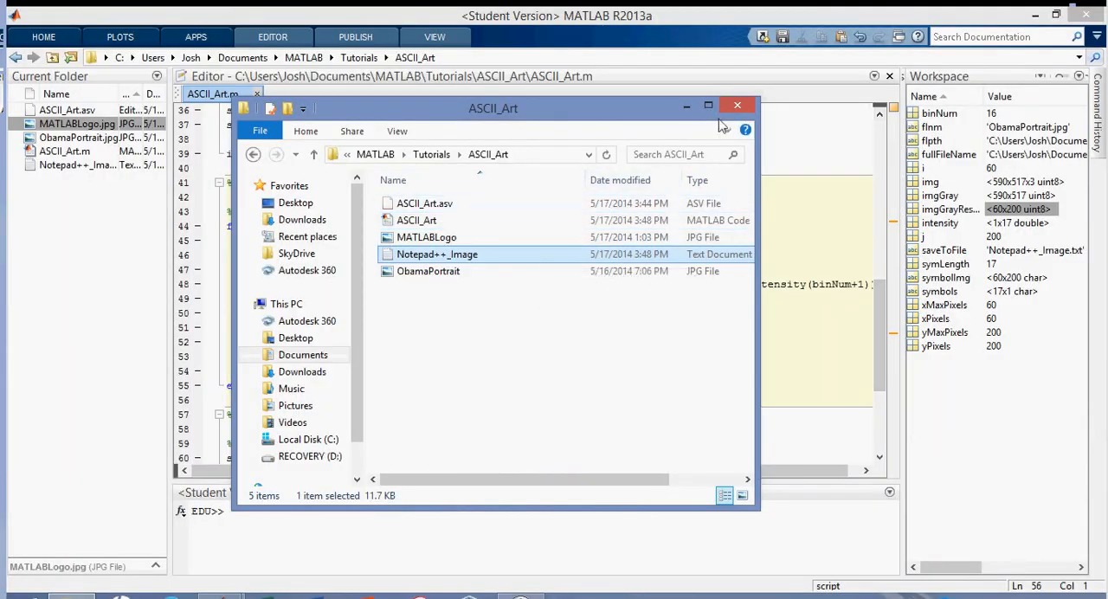
- Rerun ASCII_Art choosing MATLABLogo as the image
click(798, 183)
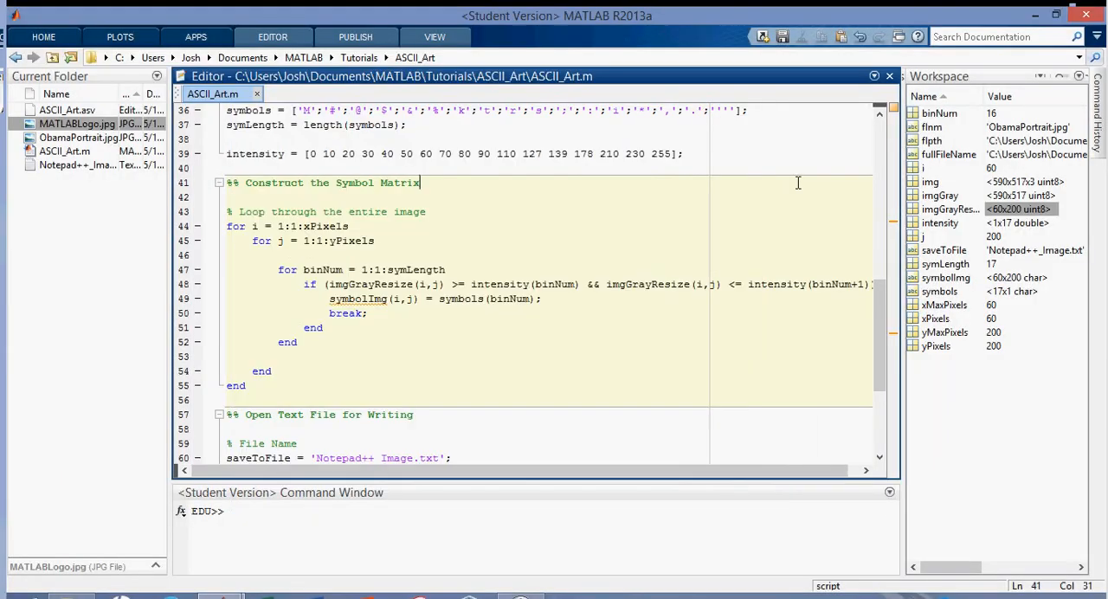
key(F5)
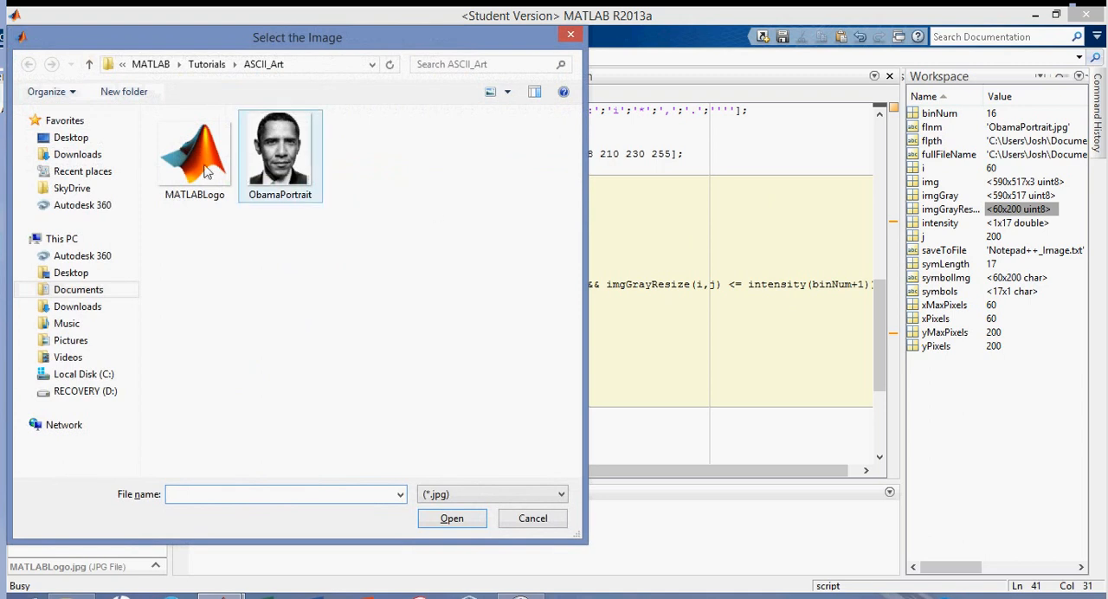
click(184, 165)
double_click(184, 164)
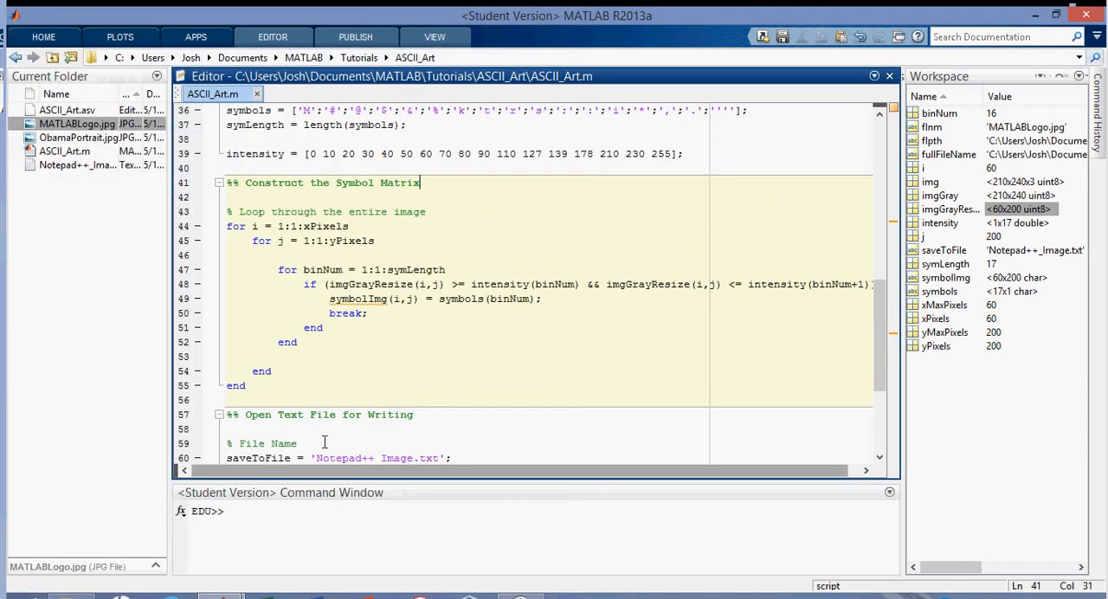
- View the regenerated Notepad++_Image.txt in Notepad++ and close it
click(121, 596)
click(437, 253)
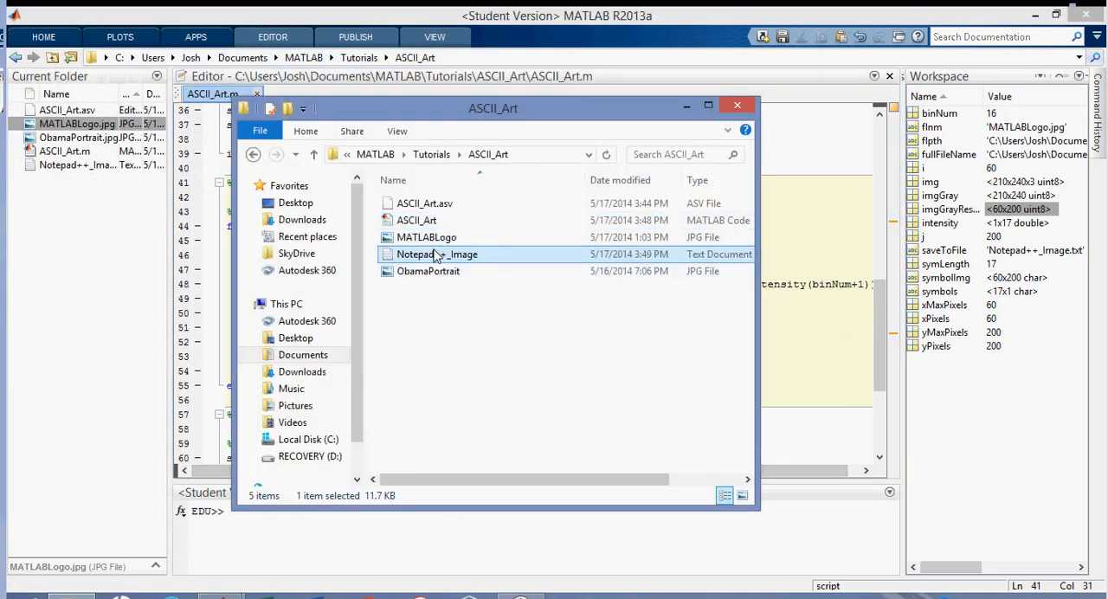
right_click(435, 253)
click(509, 305)
scroll(523, 289, down, 8)
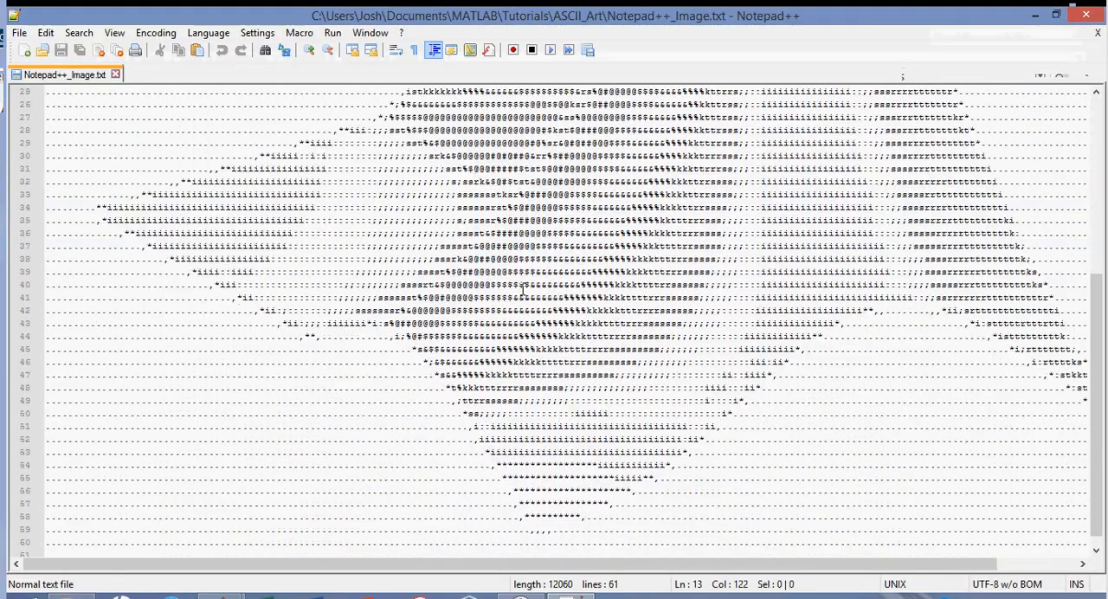
scroll(589, 251, up, 8)
scroll(644, 207, up, 1)
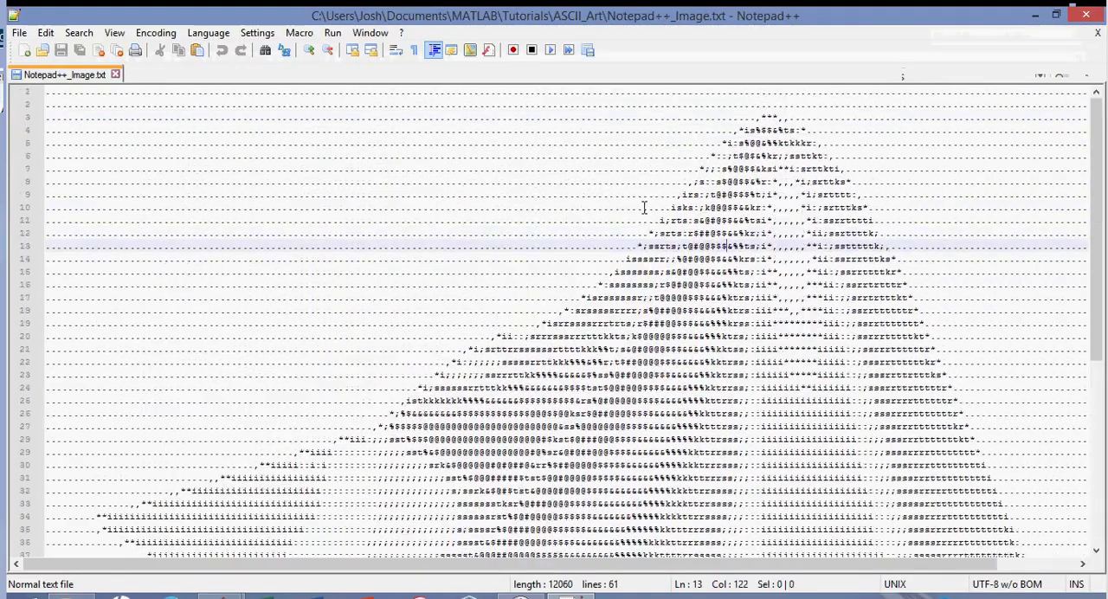
click(1086, 15)
- Close the ASCII_Art folder window and scroll the script back up to its header
click(737, 105)
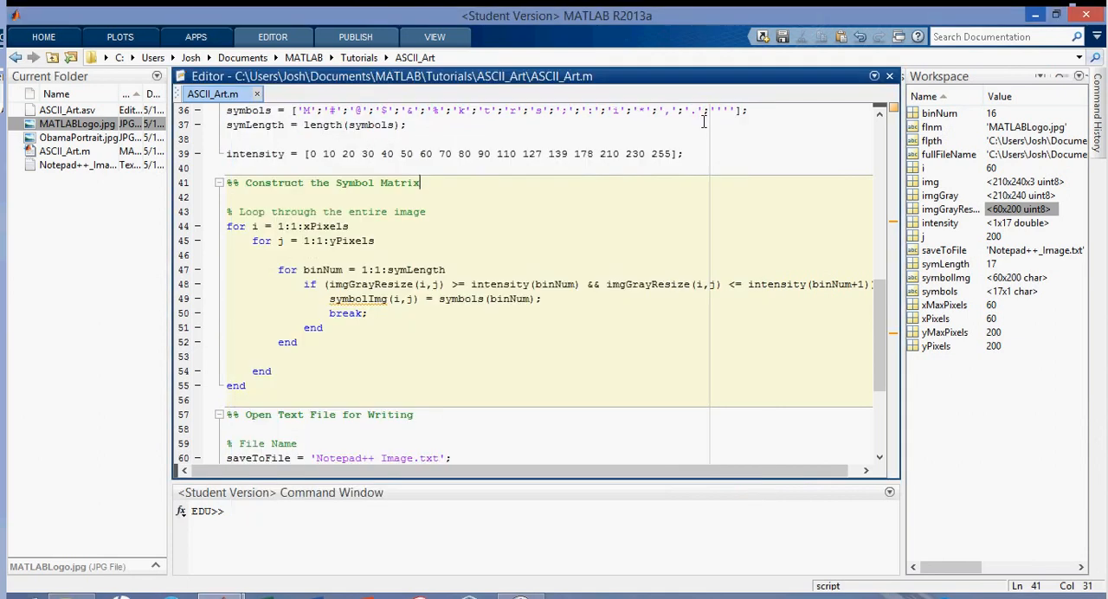
scroll(535, 252, down, 1)
scroll(535, 252, down, 3)
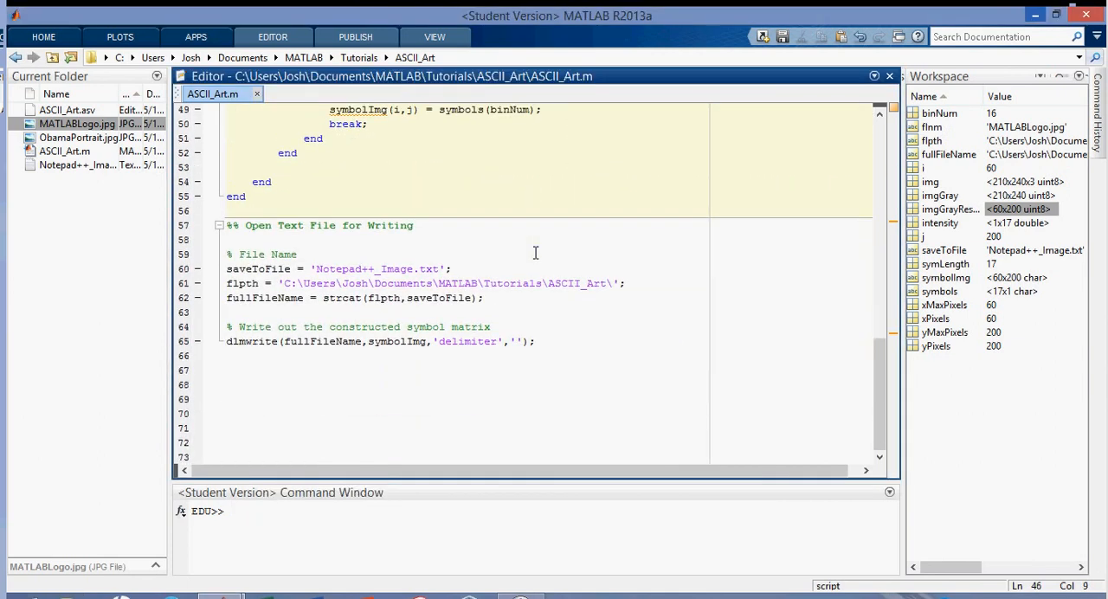
scroll(535, 252, up, 1)
click(535, 252)
scroll(536, 252, up, 1)
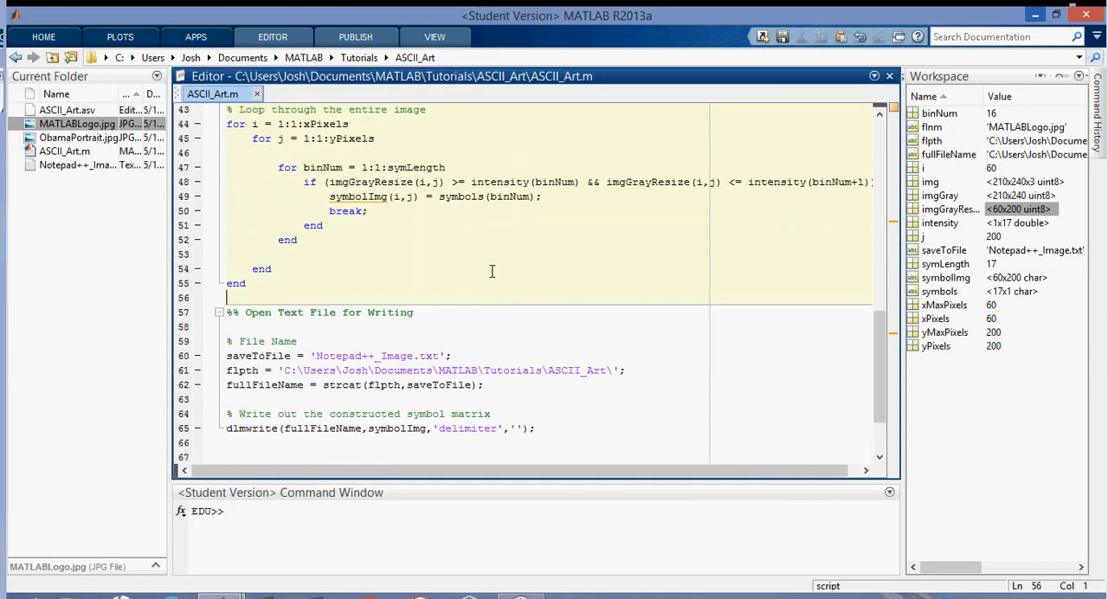
click(504, 145)
scroll(691, 337, up, 11)
scroll(691, 337, up, 3)
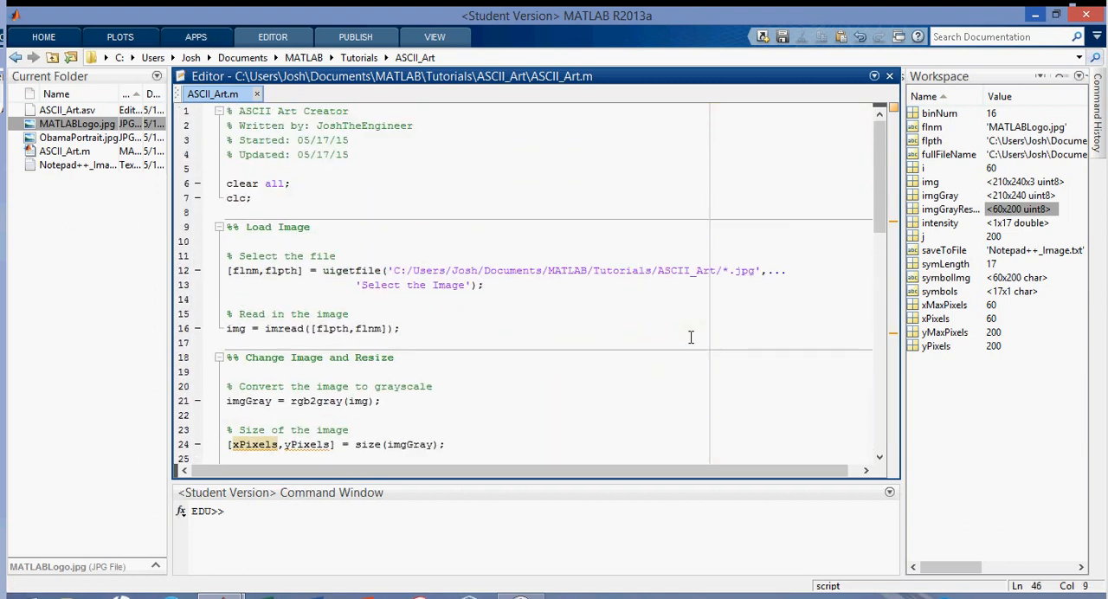